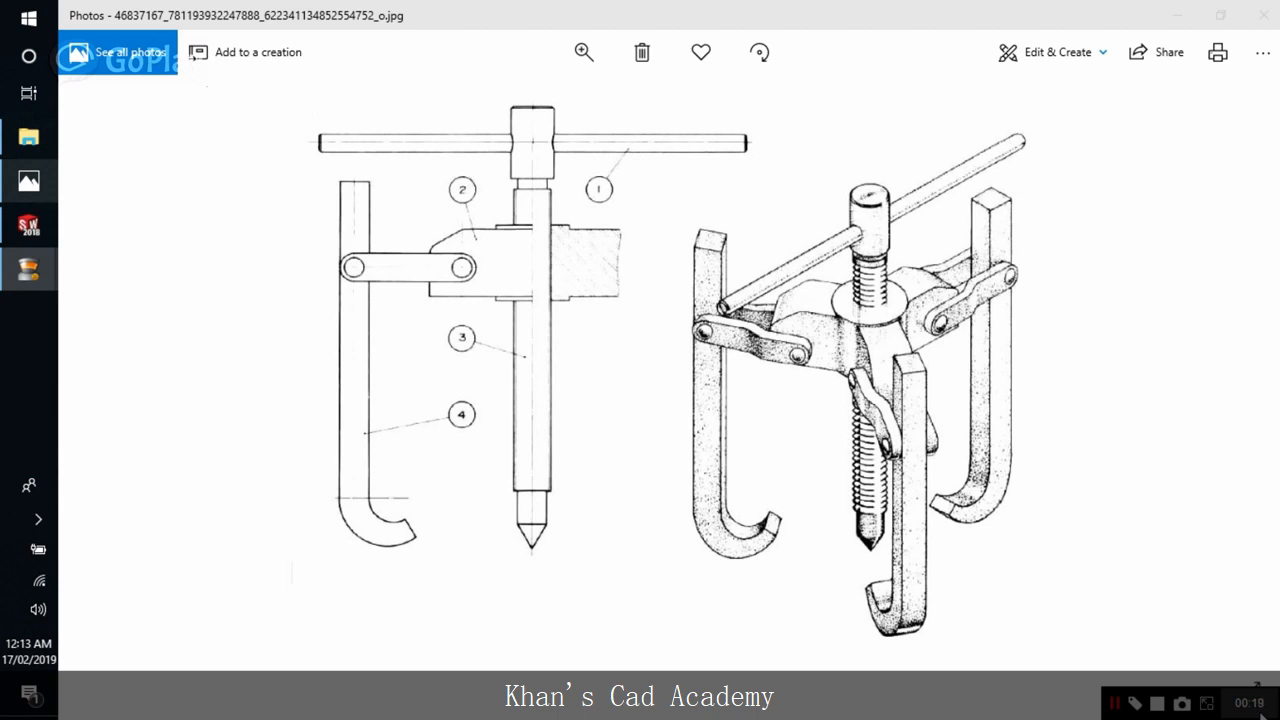
Step: Switch to SOLIDWORKS, create a new part and start a sketch on the Front Plane
{"action": "left_click", "coordinate": [1179, 20]}
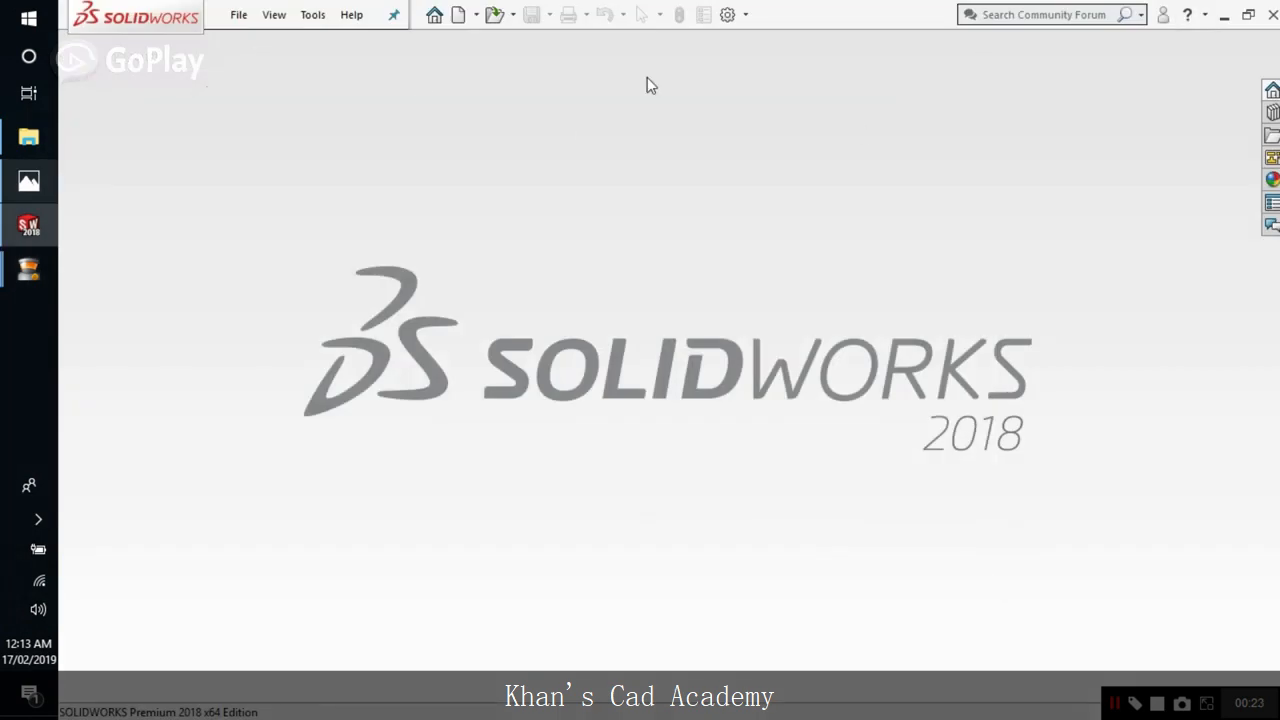
{"action": "left_click", "coordinate": [237, 16]}
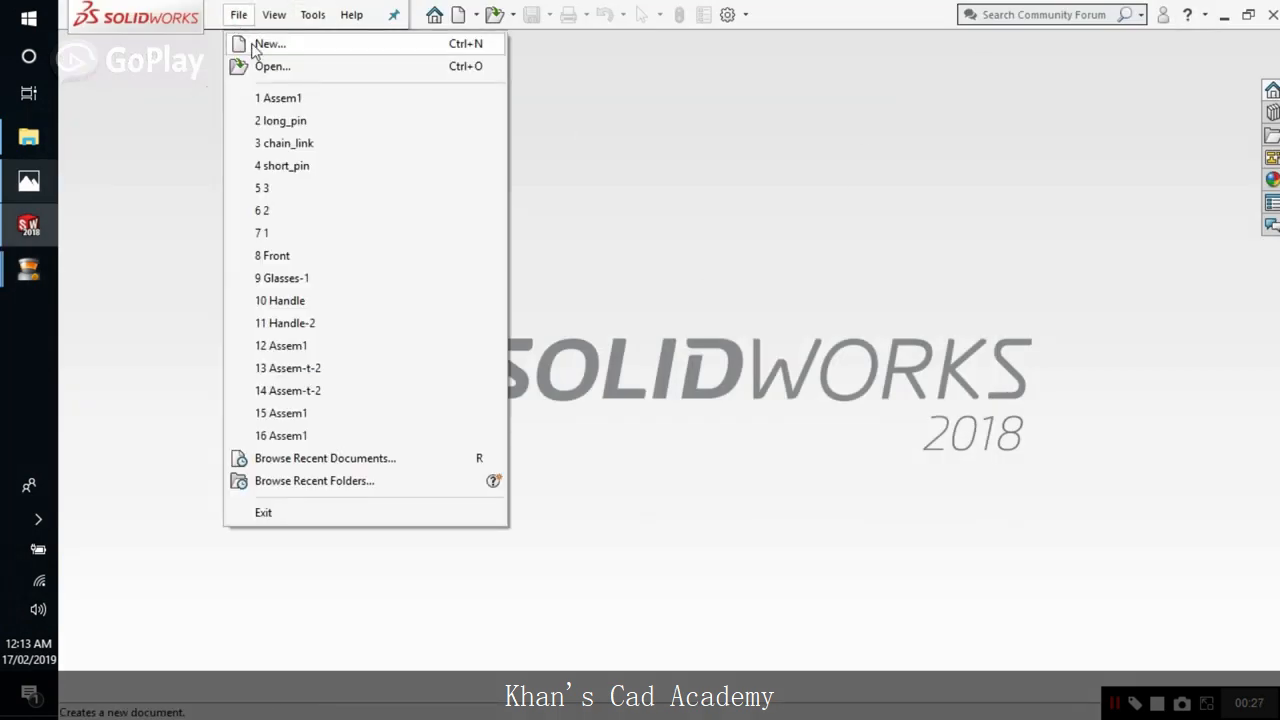
{"action": "left_click", "coordinate": [258, 46]}
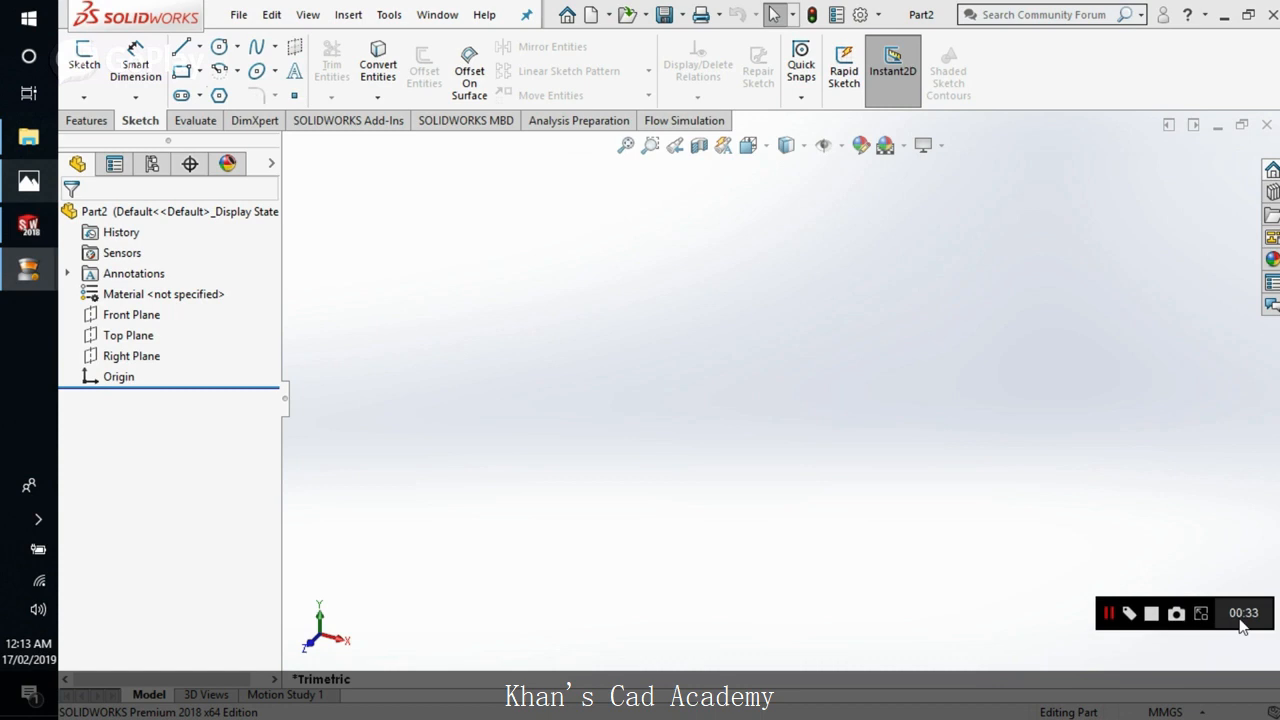
{"action": "left_click_drag", "start_coordinate": [1241, 613], "coordinate": [1245, 700]}
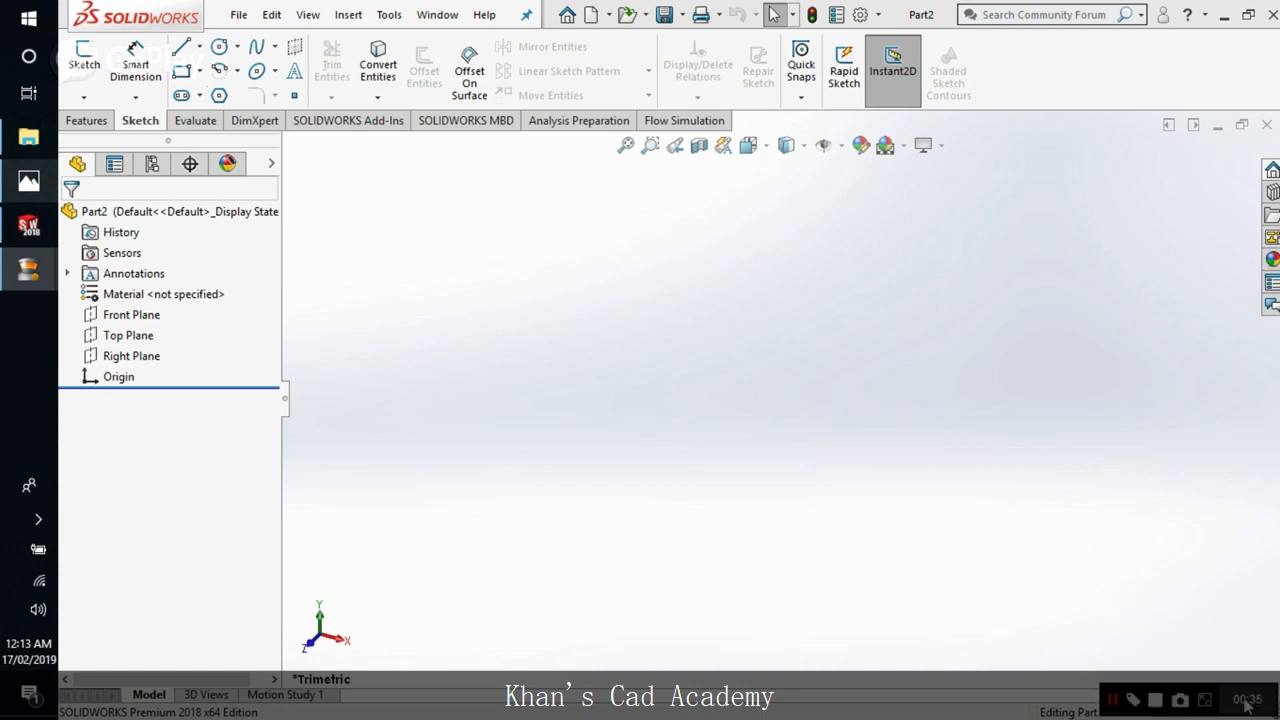
{"action": "left_click", "coordinate": [85, 58]}
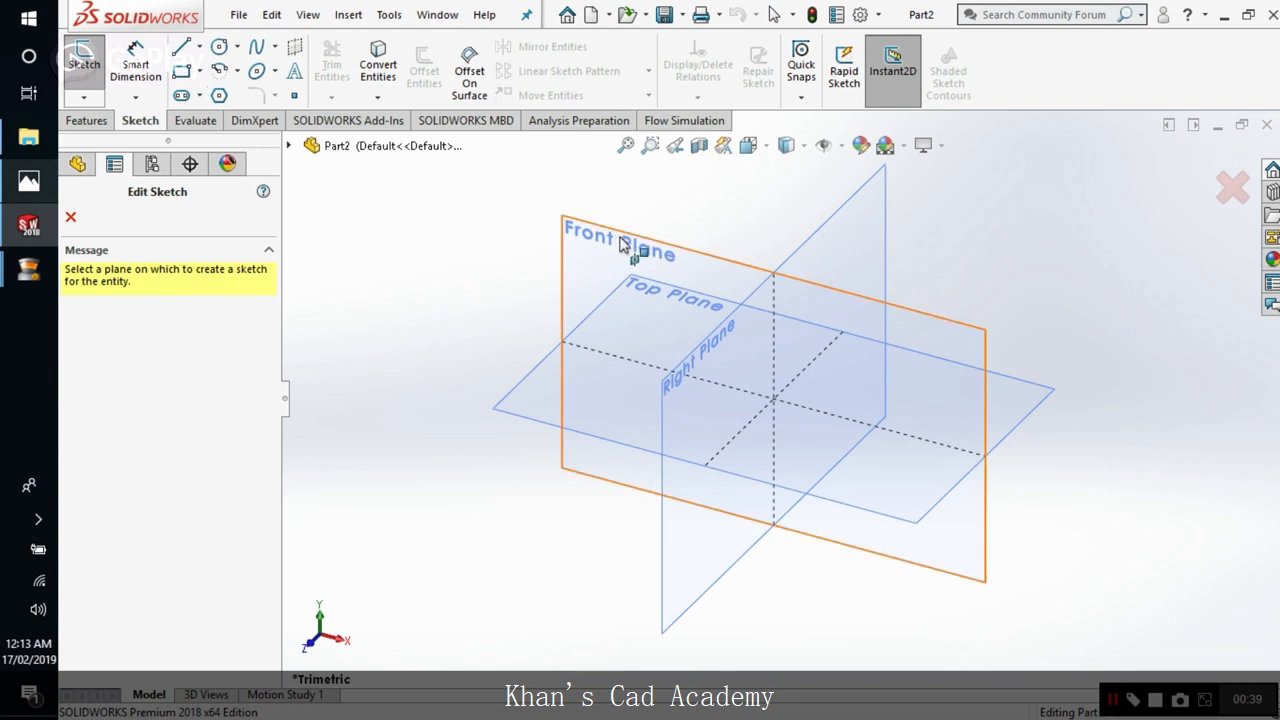
{"action": "left_click", "coordinate": [556, 236]}
Step: Check part 4 in the reference drawing, then sketch a horizontal line about 126 mm long from the origin along positive X
{"action": "left_click", "coordinate": [12, 183]}
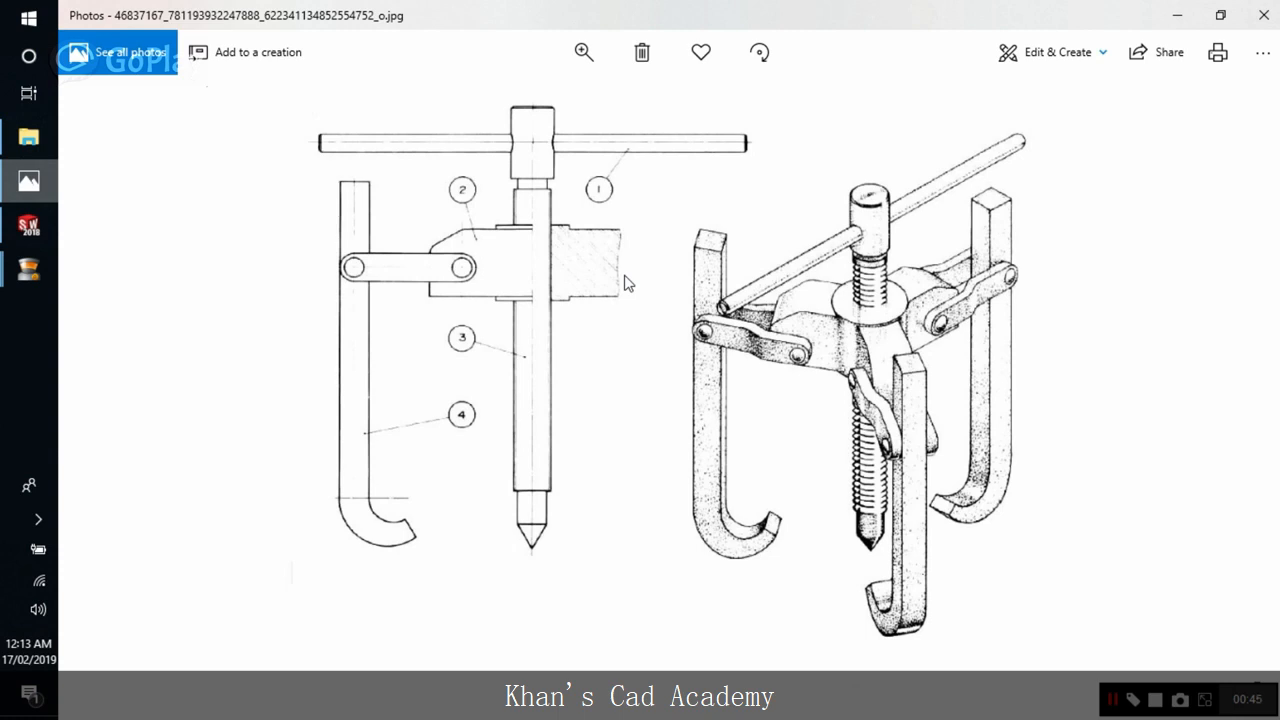
{"action": "key", "text": "Right"}
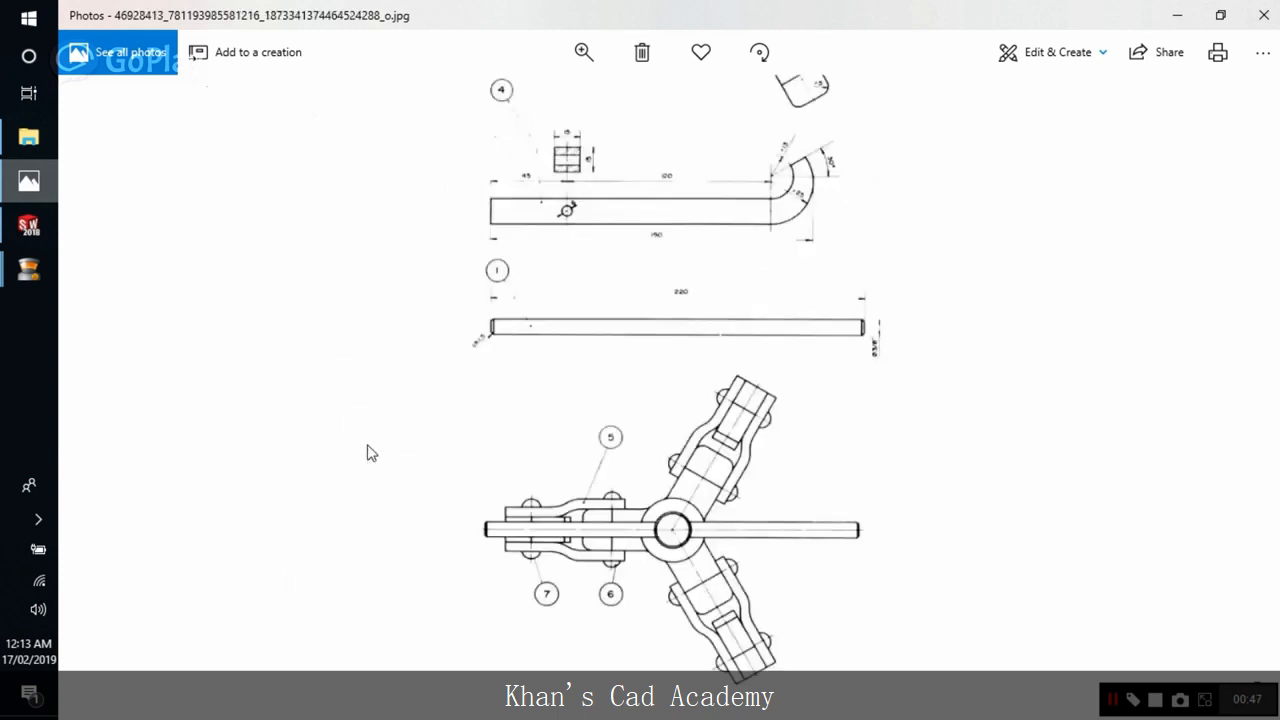
{"action": "scroll", "coordinate": [775, 167], "scroll_direction": "up", "scroll_amount": 3, "text": "ctrl"}
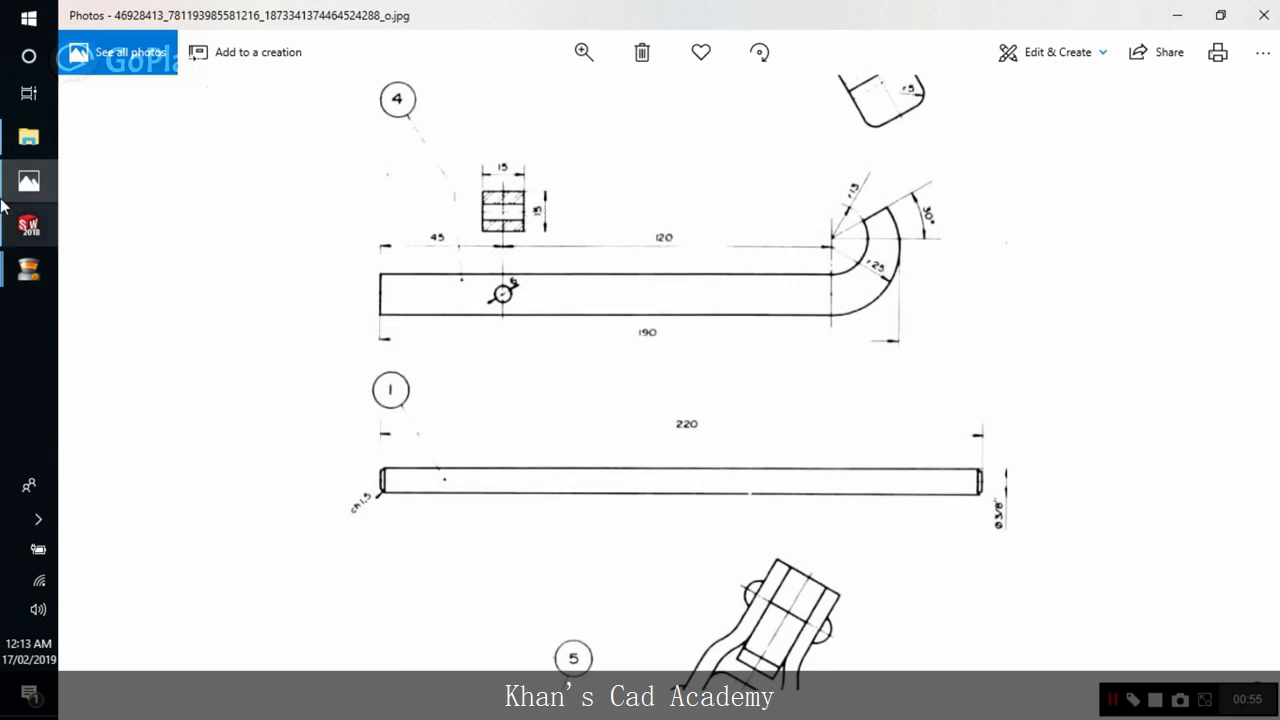
{"action": "left_click", "coordinate": [40, 227]}
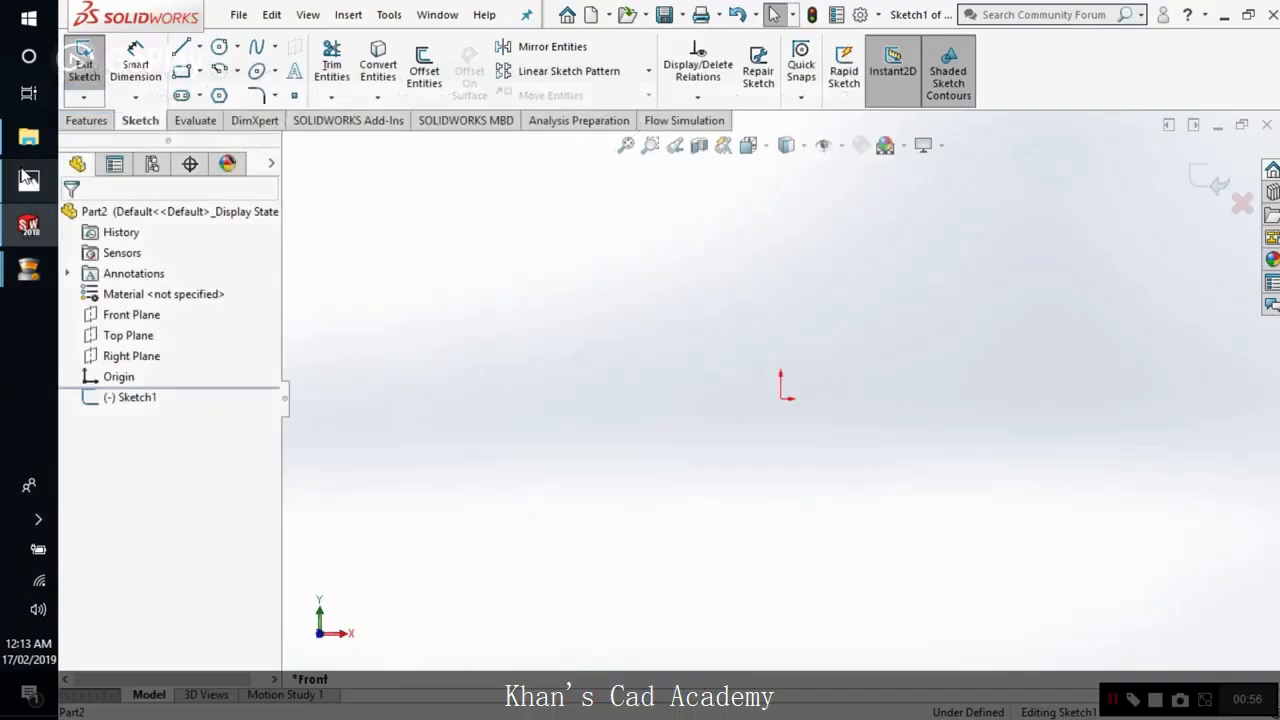
{"action": "left_click", "coordinate": [181, 47]}
{"action": "left_click", "coordinate": [781, 399]}
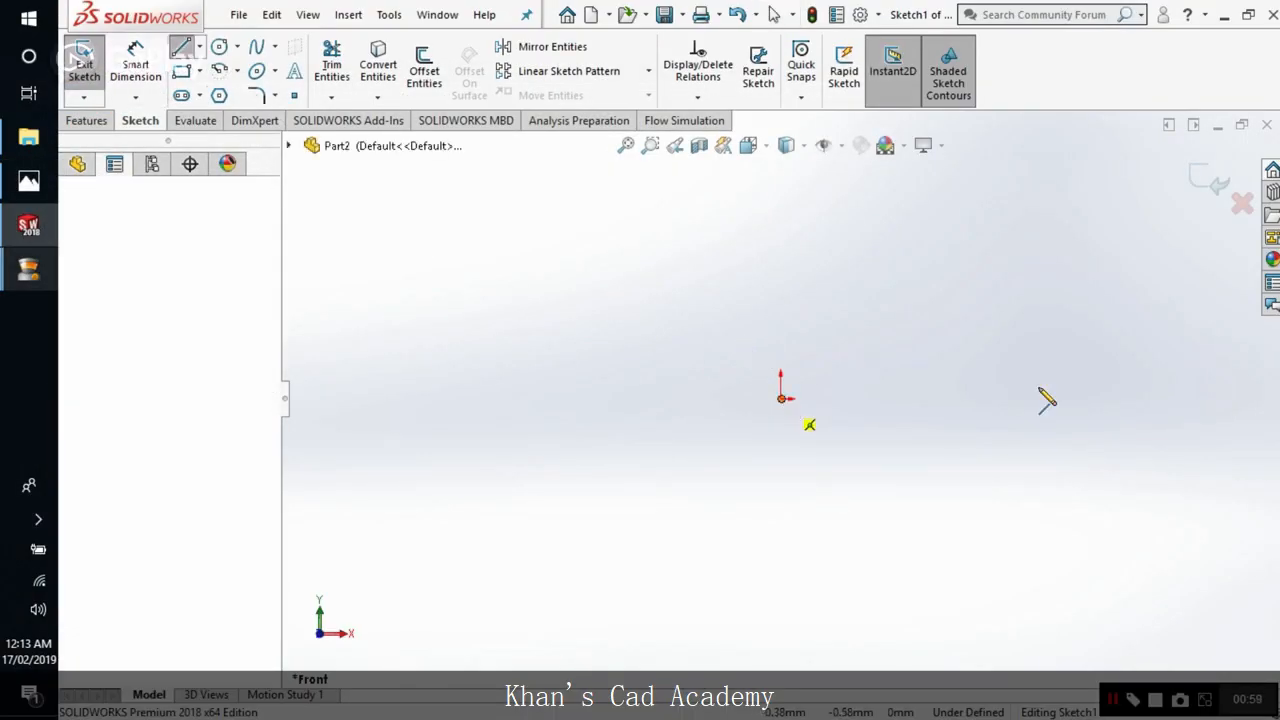
{"action": "left_click", "coordinate": [1089, 399]}
{"action": "key", "text": "Escape"}
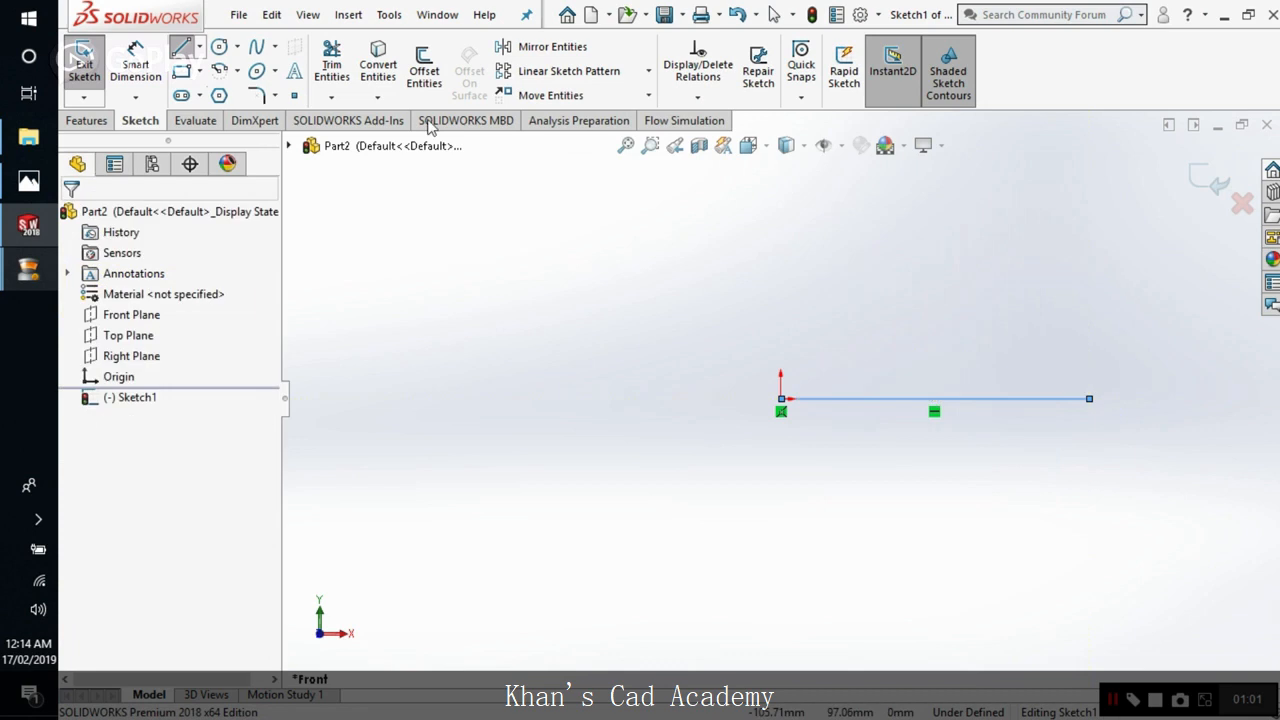
{"action": "left_click", "coordinate": [98, 71]}
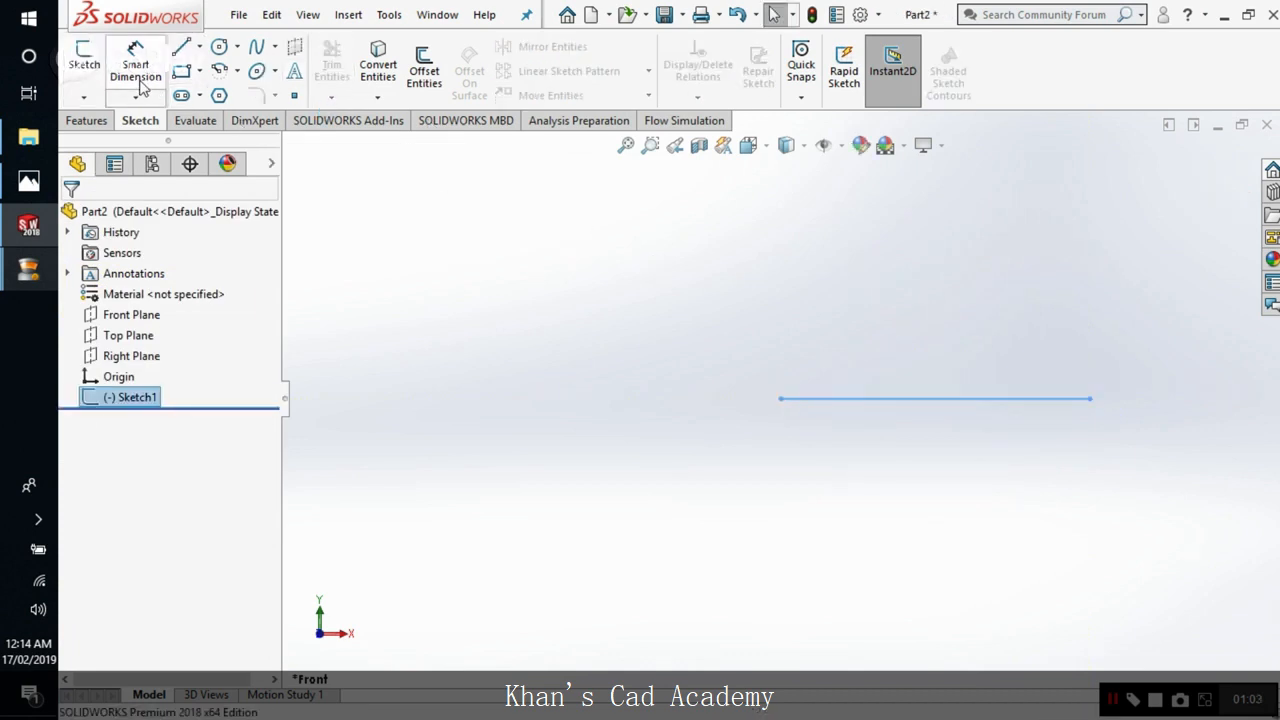
{"action": "right_click", "coordinate": [127, 397]}
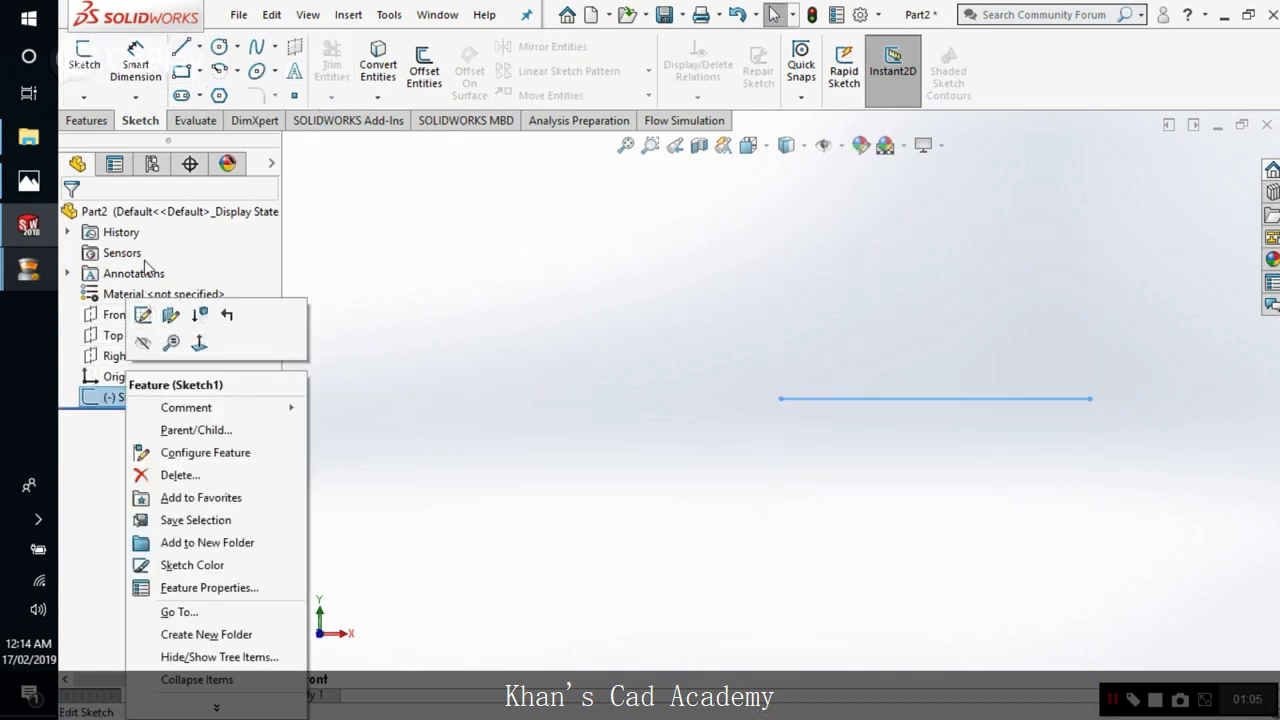
{"action": "left_click", "coordinate": [143, 315]}
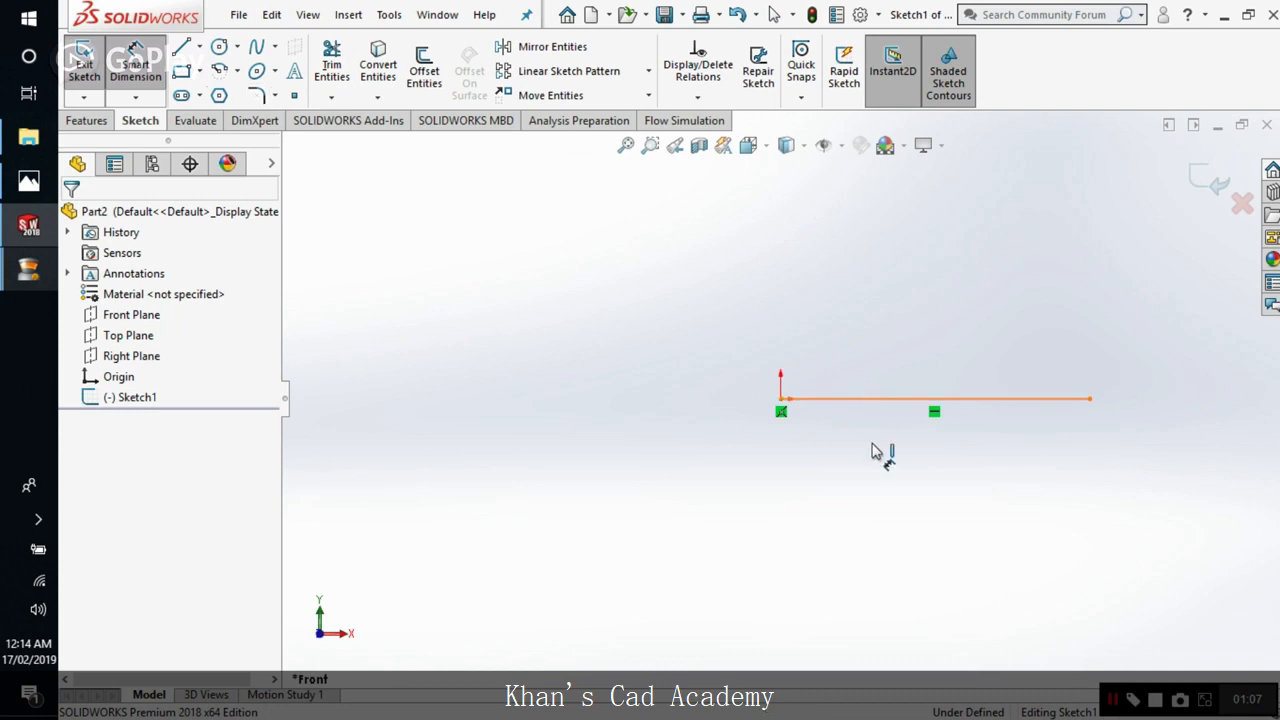
Step: Dimension the horizontal line's length as 190 mm
{"action": "left_click", "coordinate": [876, 399]}
{"action": "left_click", "coordinate": [875, 451]}
{"action": "type", "text": "190"}
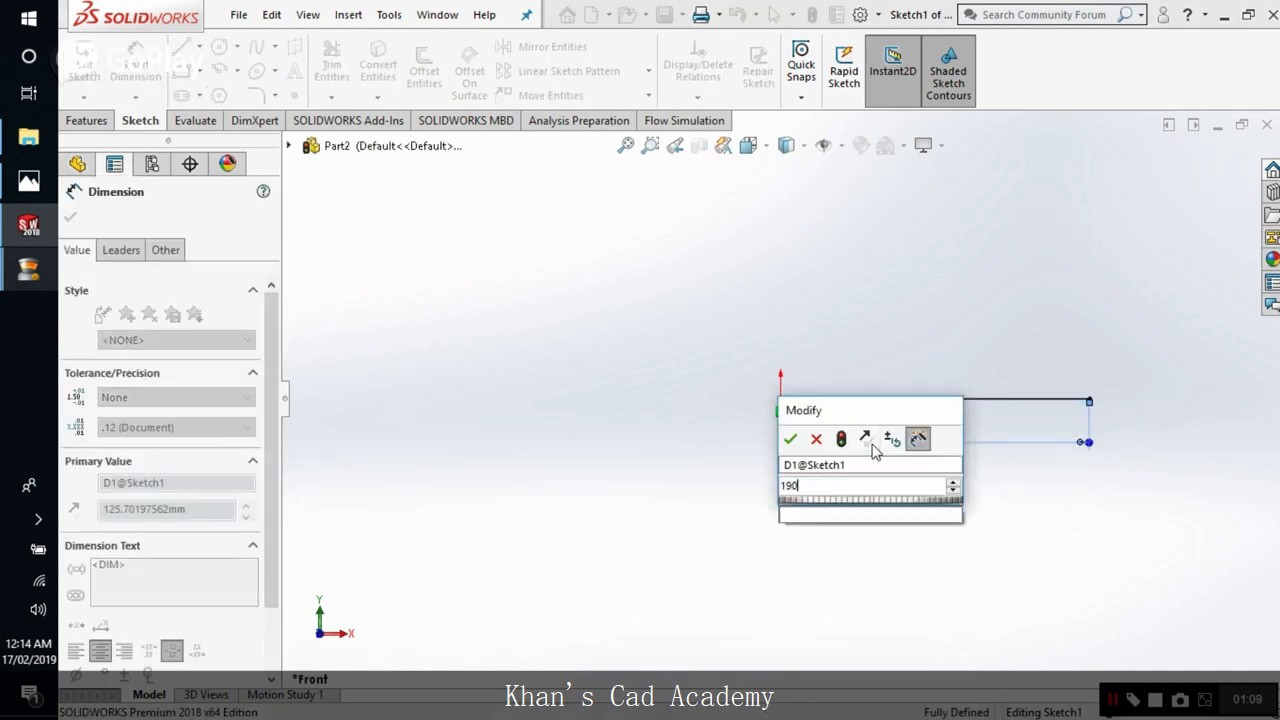
{"action": "key", "text": "Return"}
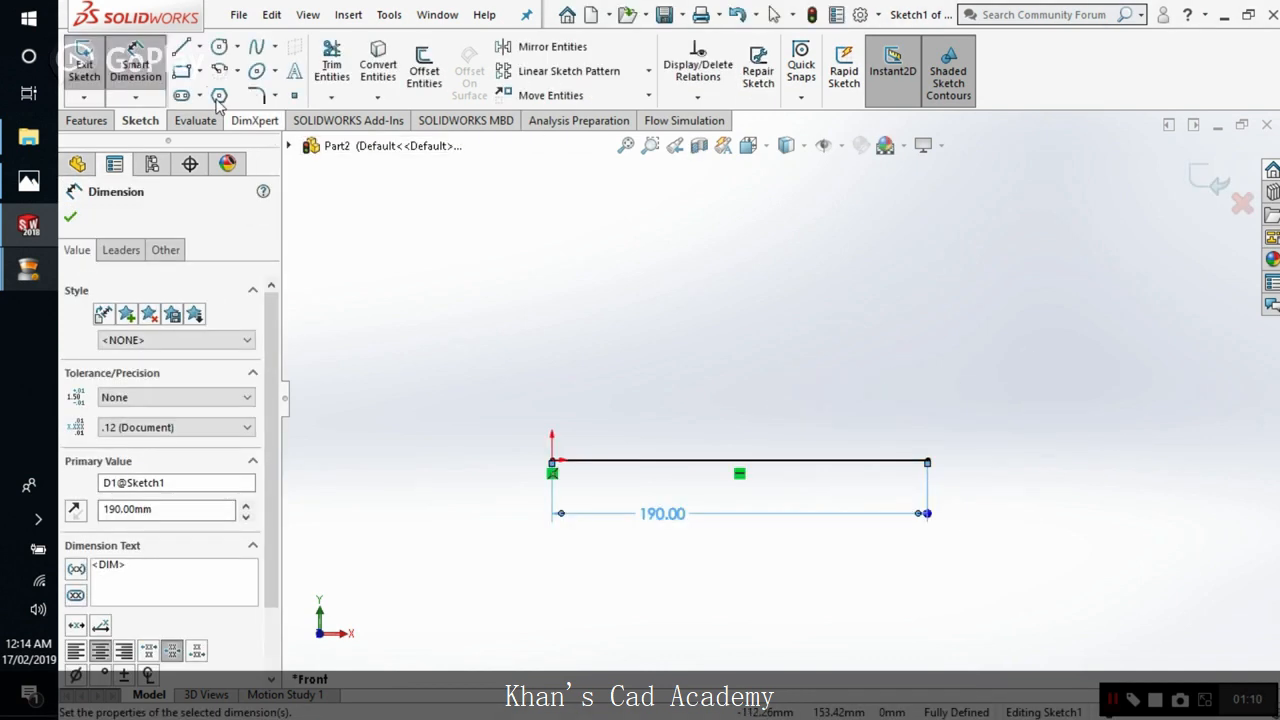
Step: Sketch a vertical line about 39 mm long upward from the origin
{"action": "left_click", "coordinate": [181, 47]}
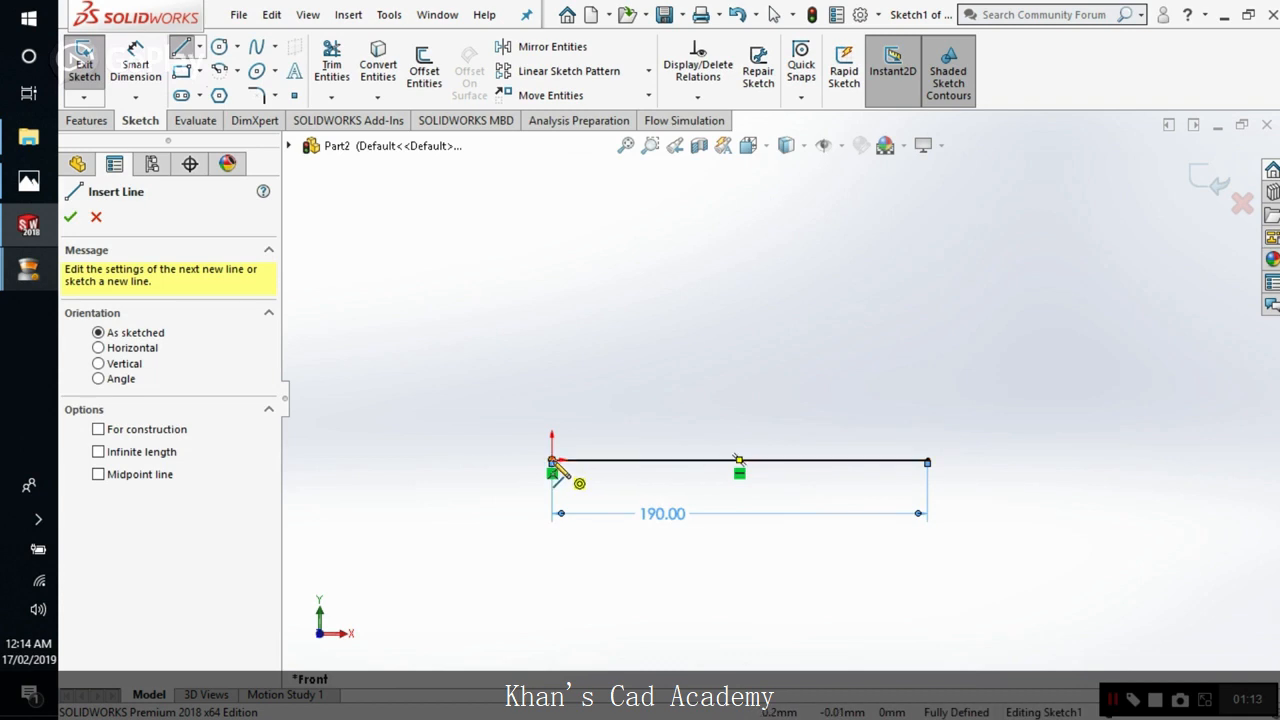
{"action": "left_click", "coordinate": [552, 461]}
{"action": "left_click", "coordinate": [553, 385]}
{"action": "right_click", "coordinate": [619, 349]}
{"action": "left_click", "coordinate": [654, 368]}
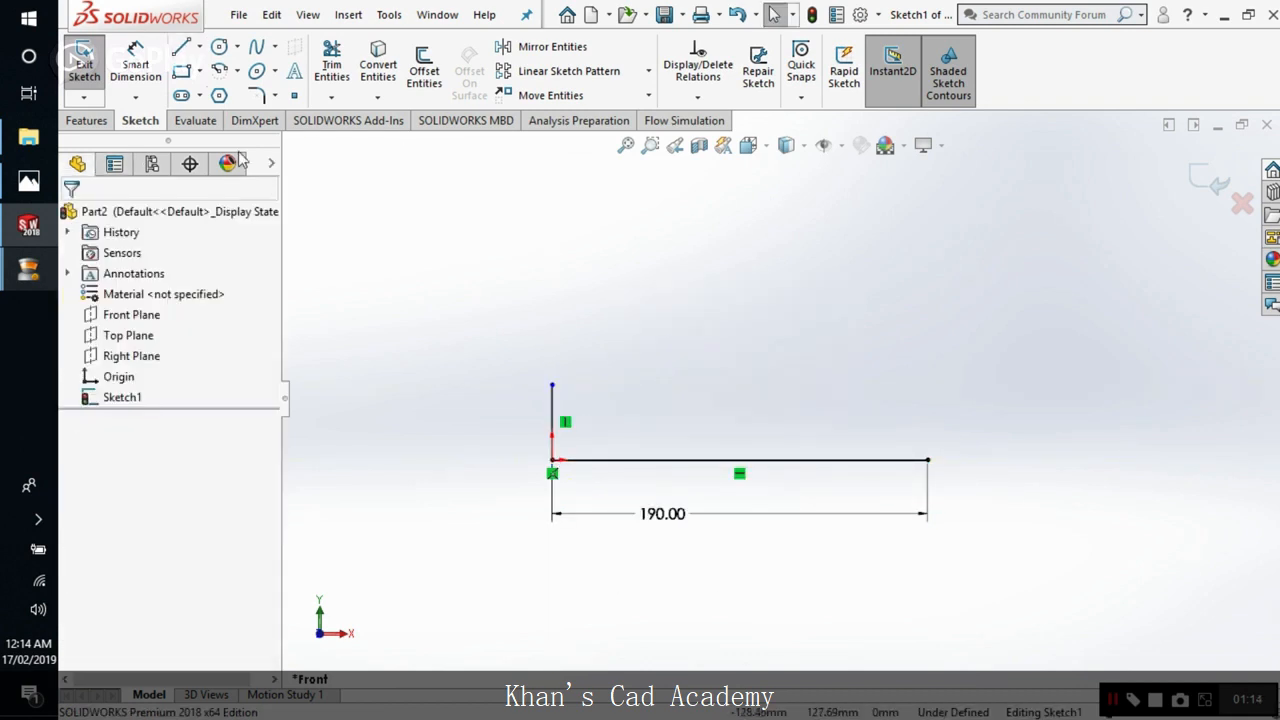
Step: Dimension the vertical line's length as 15 mm
{"action": "left_click", "coordinate": [135, 65]}
{"action": "left_click", "coordinate": [553, 420]}
{"action": "left_click", "coordinate": [505, 420]}
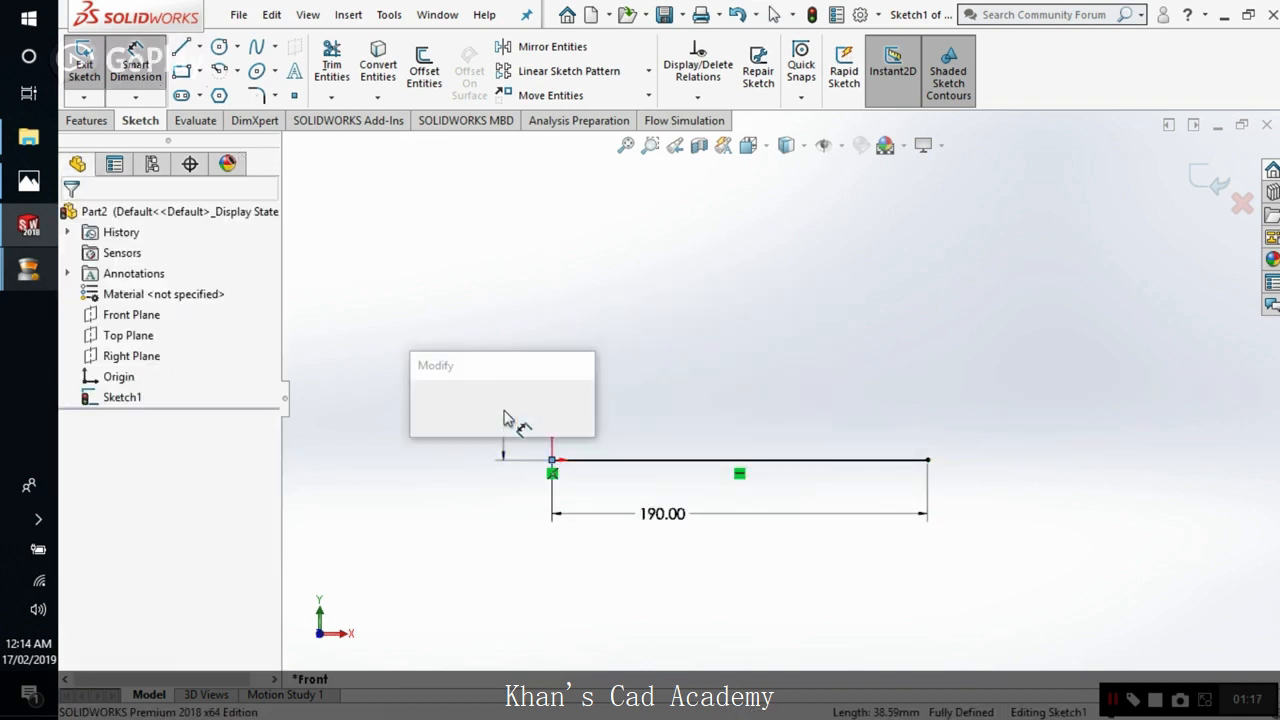
{"action": "type", "text": "15"}
{"action": "key", "text": "Return"}
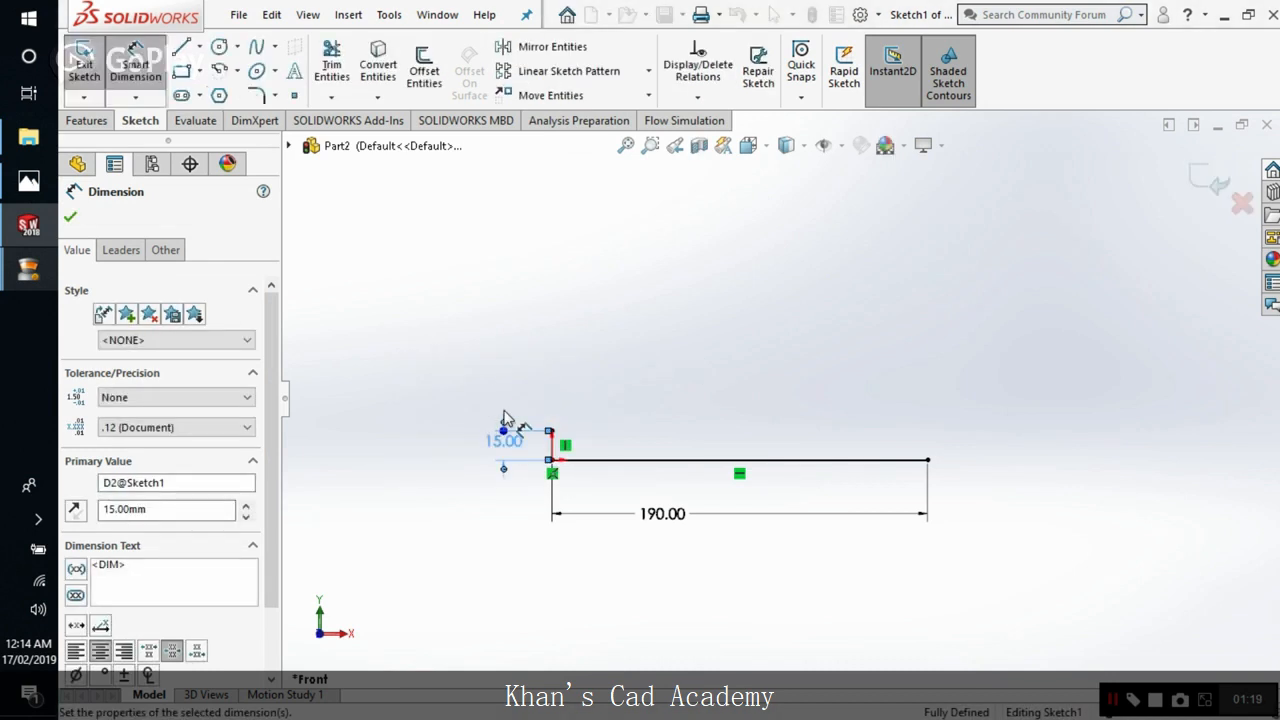
{"action": "left_click", "coordinate": [70, 217]}
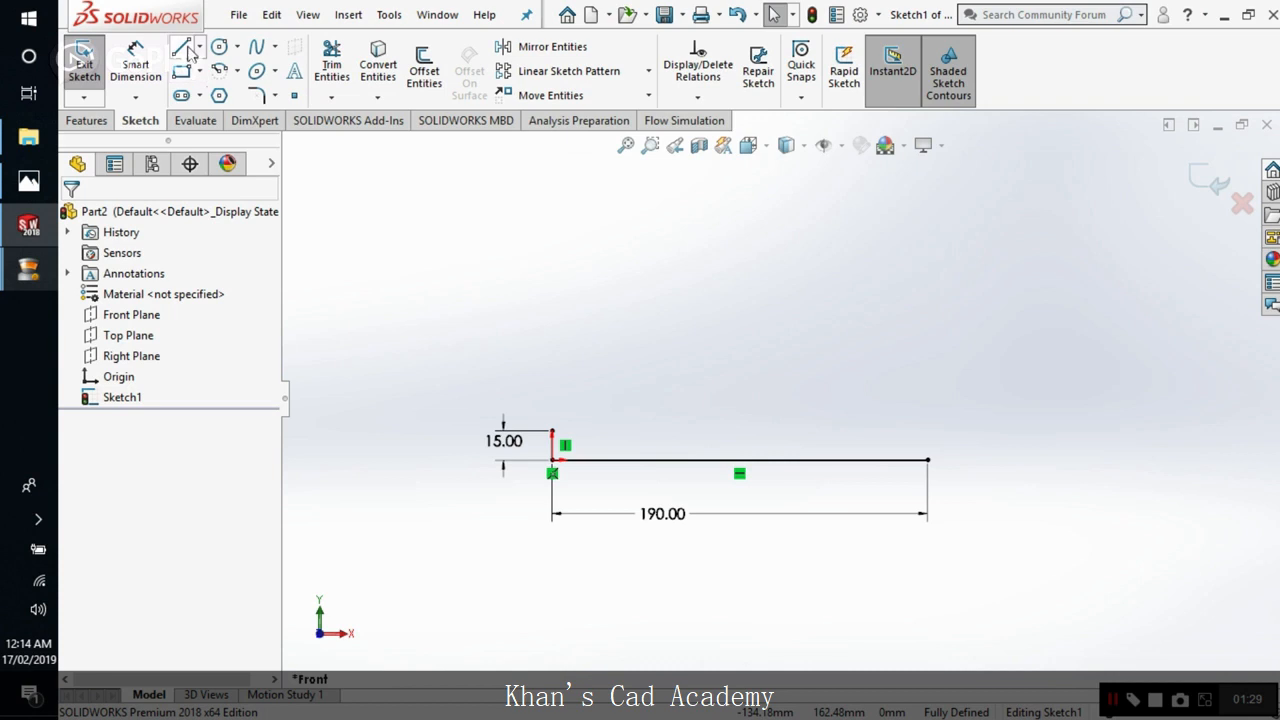
Step: Examine part 4 in the reference drawing for the length of its straight section and the shape of its hook
{"action": "left_click", "coordinate": [28, 180]}
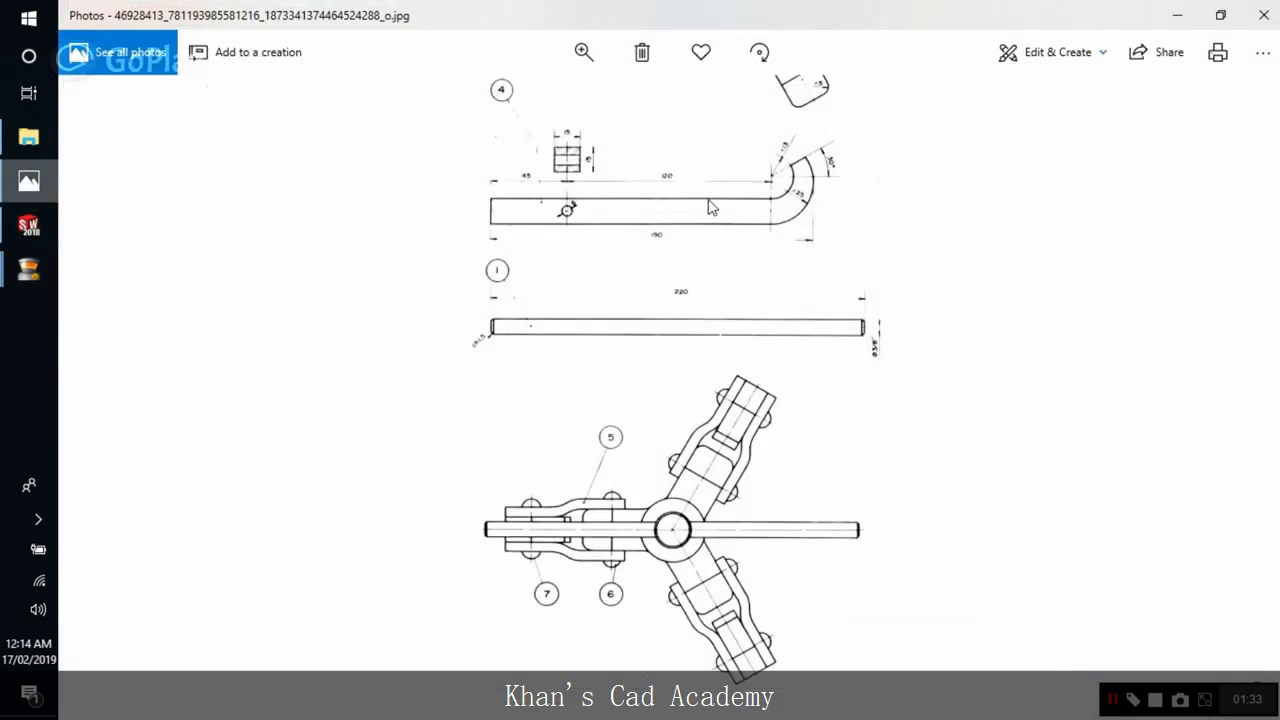
{"action": "scroll", "coordinate": [700, 205], "scroll_direction": "up", "scroll_amount": 4}
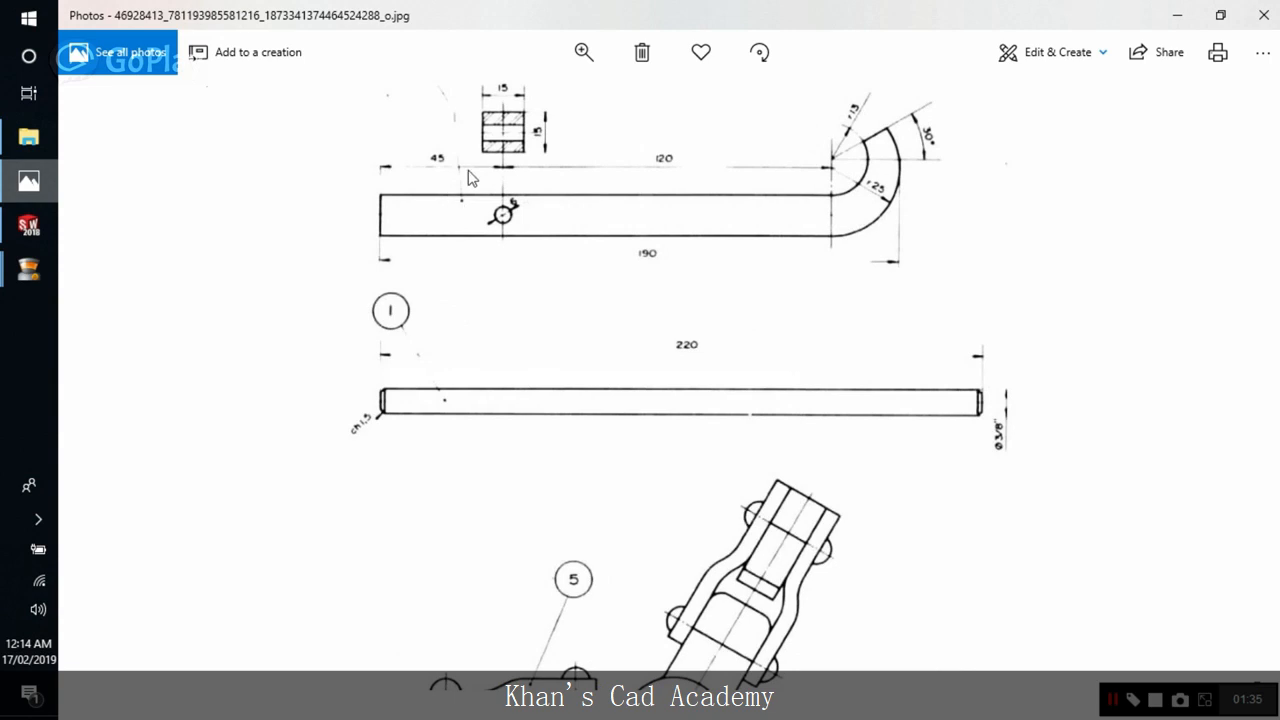
{"action": "left_click", "coordinate": [28, 180]}
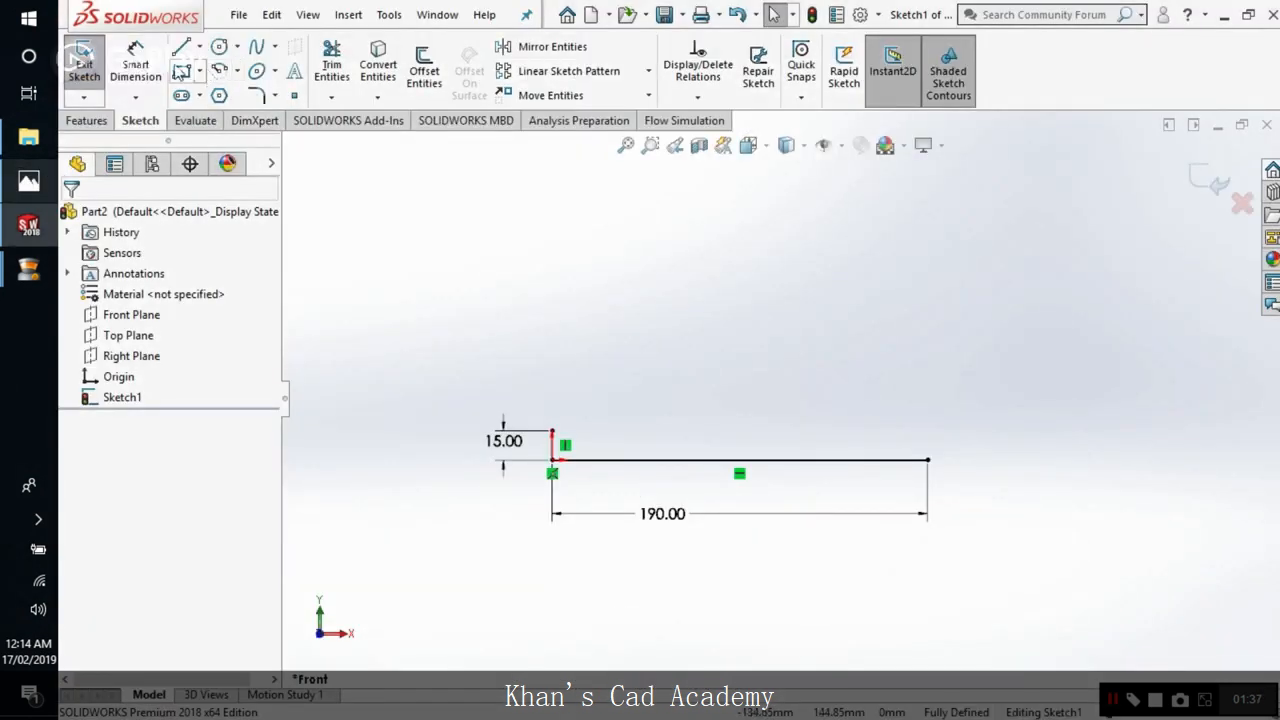
{"action": "left_click", "coordinate": [28, 180]}
{"action": "scroll", "coordinate": [608, 177], "scroll_direction": "up", "scroll_amount": 5}
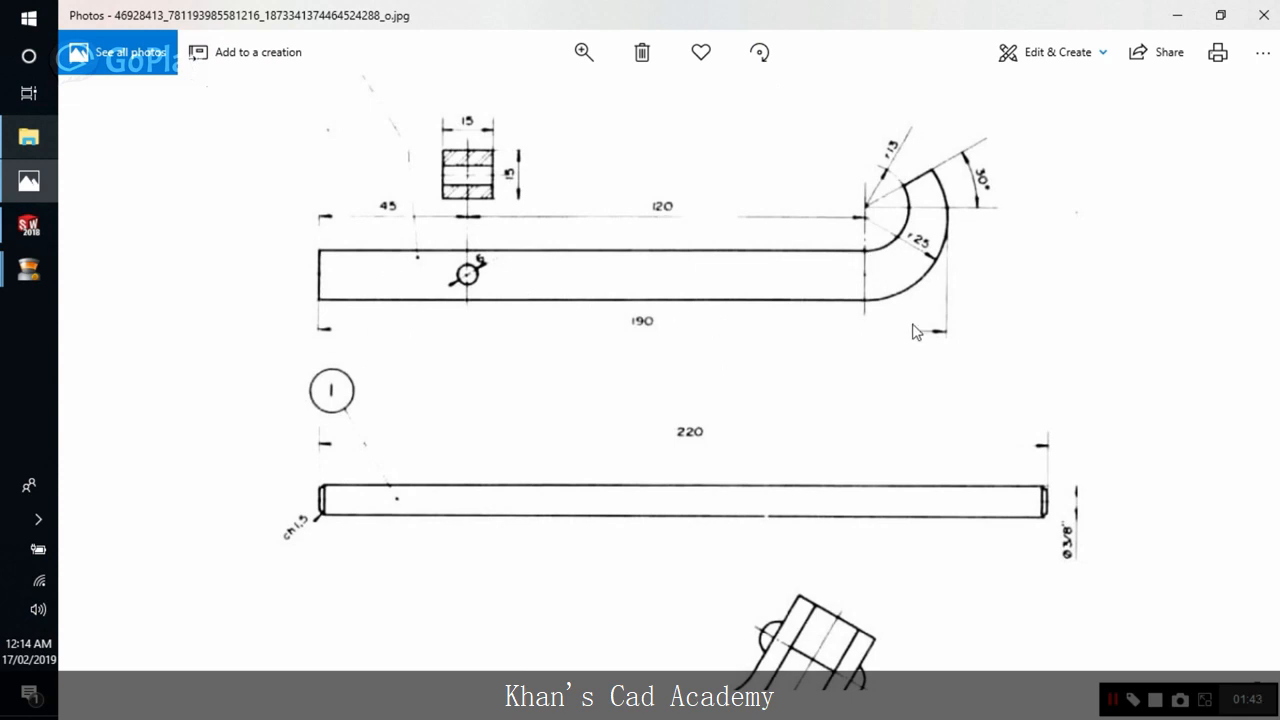
{"action": "left_click", "coordinate": [37, 183]}
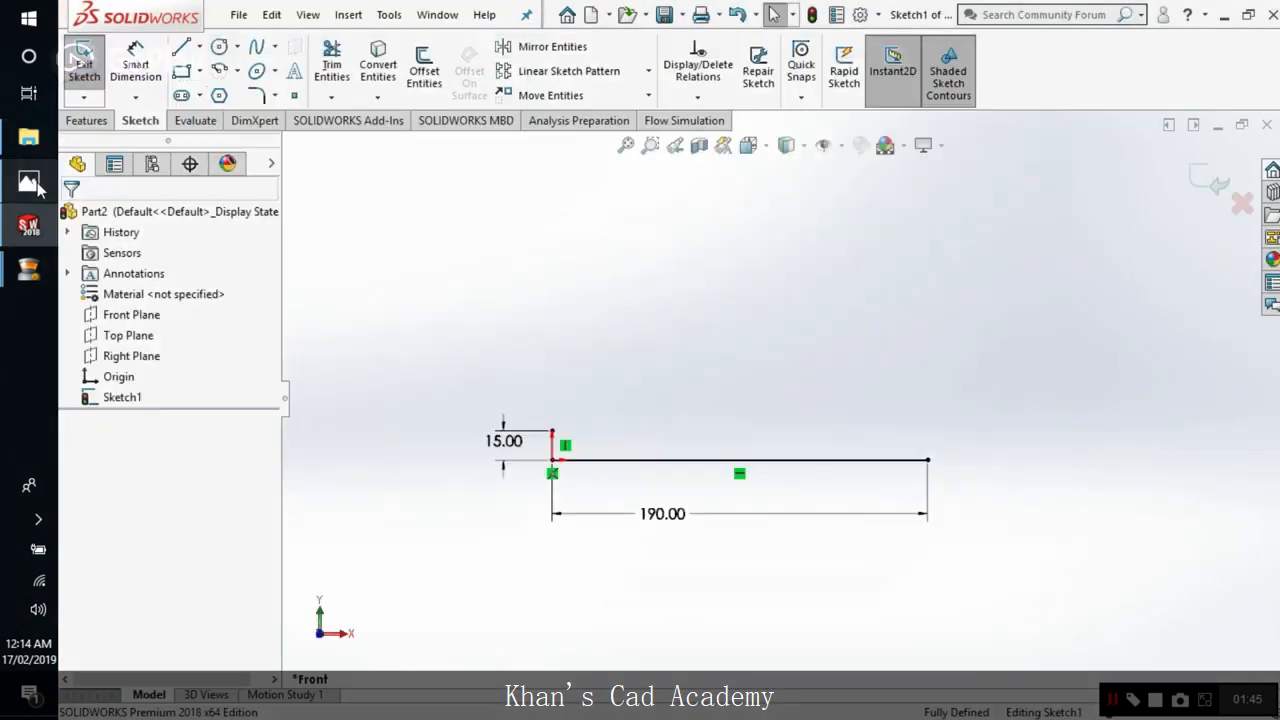
{"action": "left_click", "coordinate": [37, 183]}
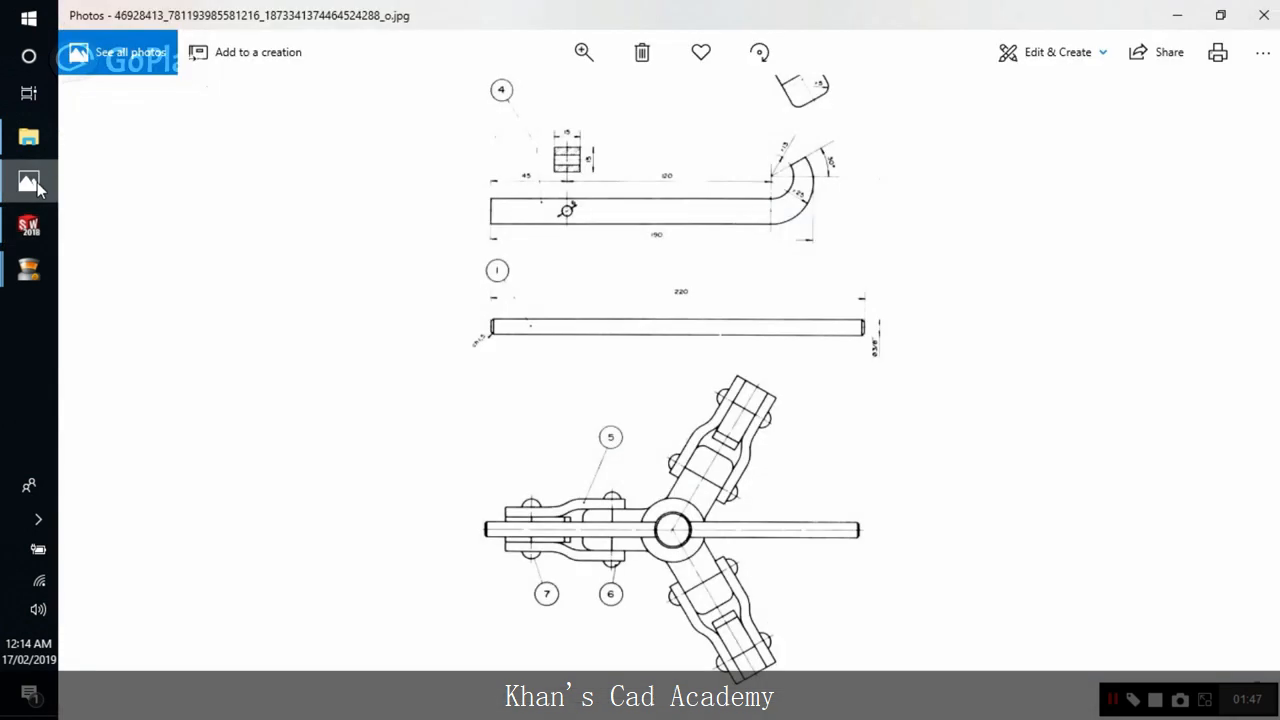
{"action": "left_click", "coordinate": [37, 182]}
Step: Sketch a horizontal line about 140 mm long from the upper end of the 15 mm vertical line, parallel to the base line
{"action": "left_click", "coordinate": [181, 50]}
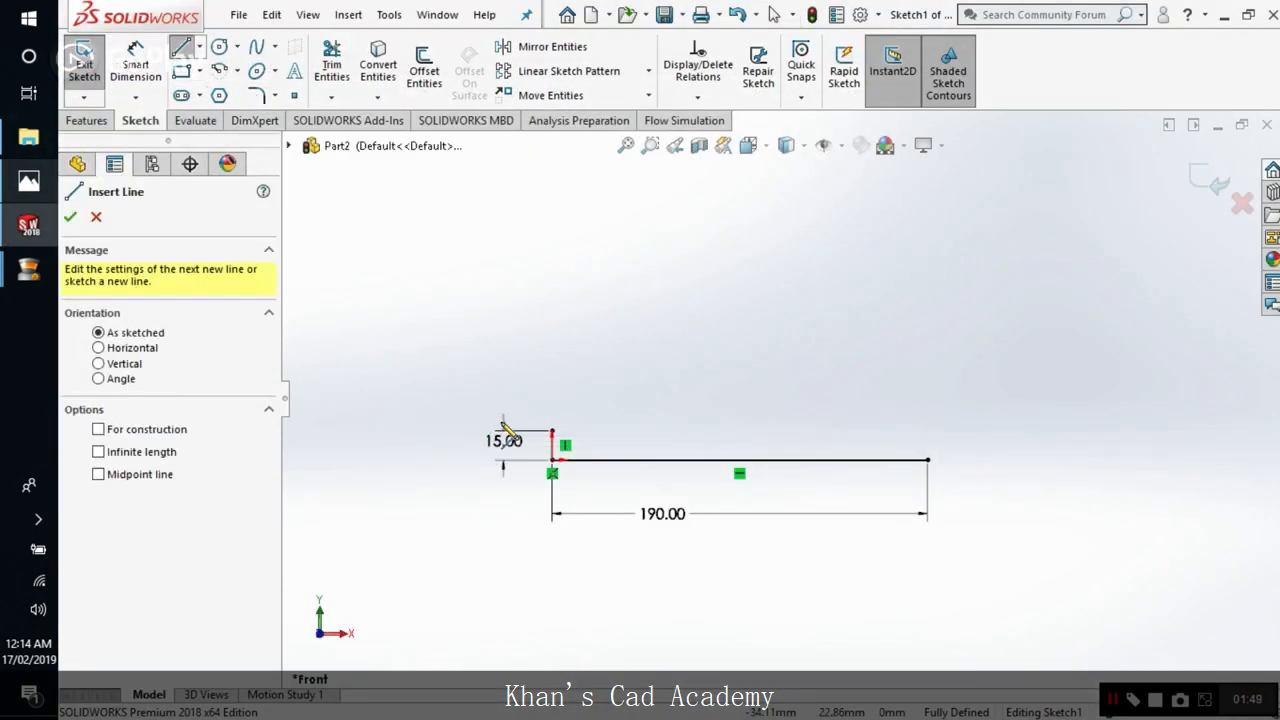
{"action": "left_click", "coordinate": [552, 431]}
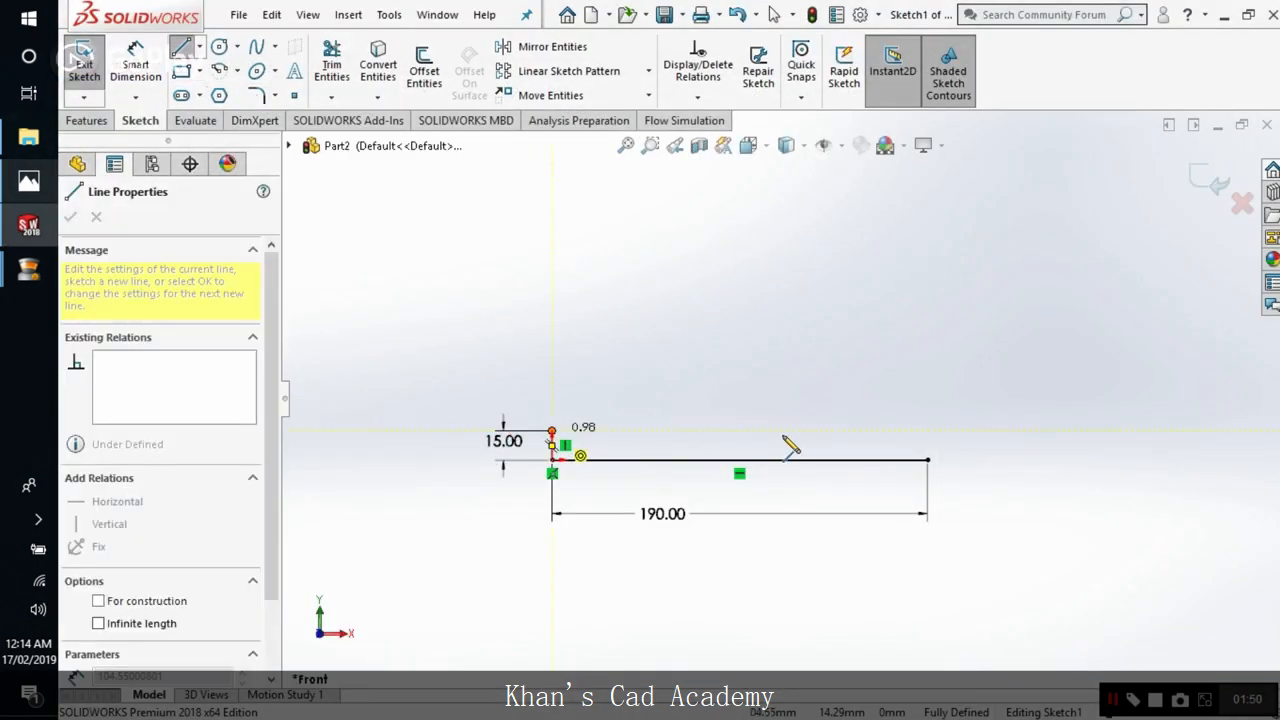
{"action": "left_click", "coordinate": [829, 431]}
{"action": "key", "text": "Escape"}
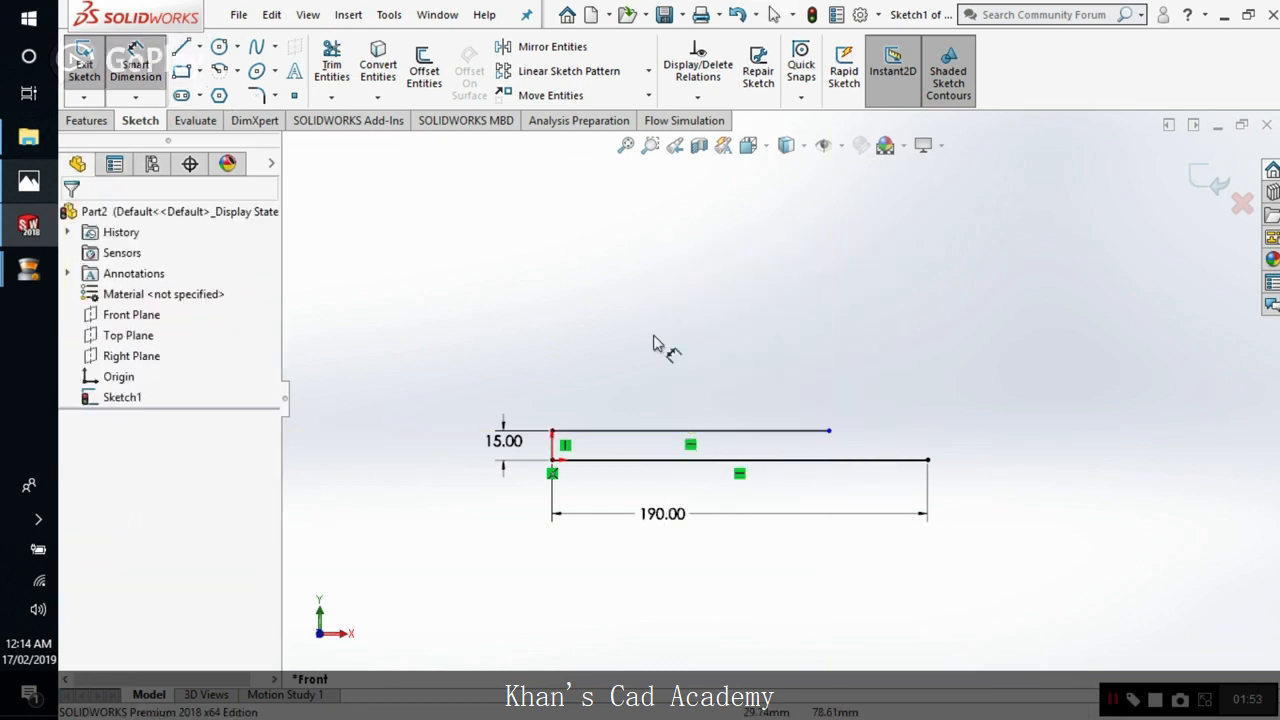
Step: Dimension the upper horizontal line's length as 45+120 mm and check it against the reference drawing
{"action": "left_click", "coordinate": [692, 431]}
{"action": "left_click", "coordinate": [705, 398]}
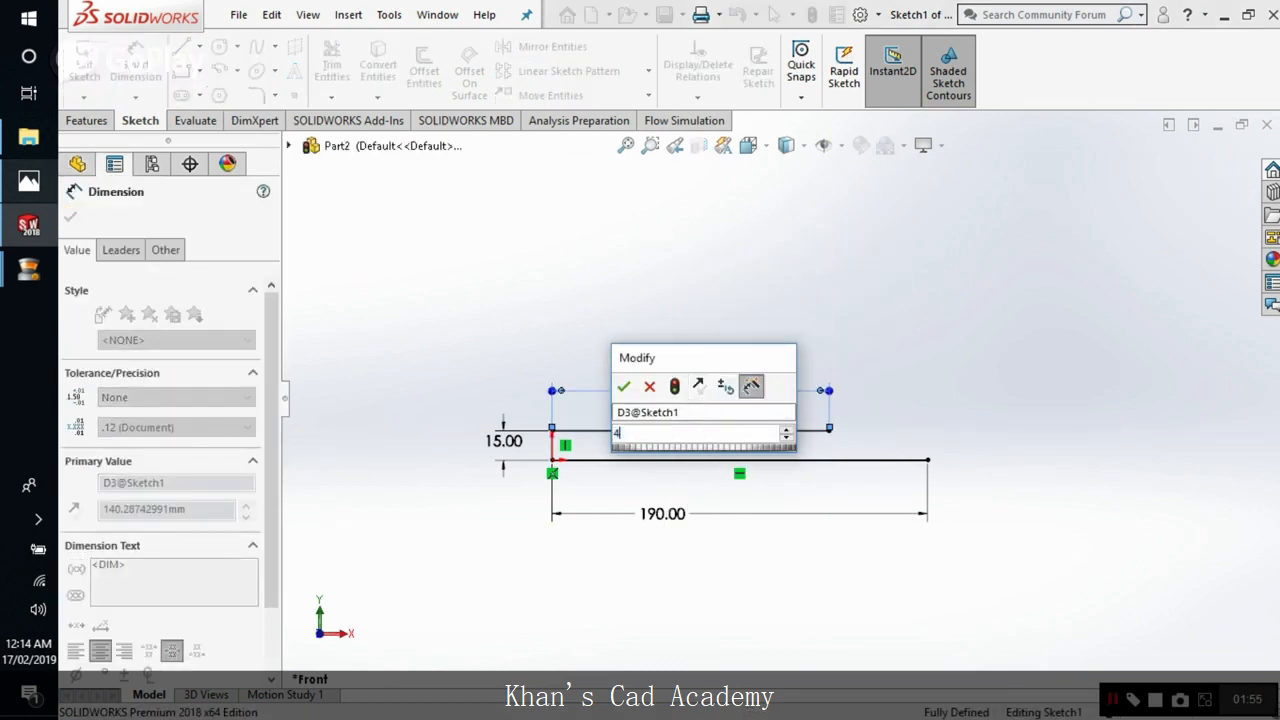
{"action": "type", "text": "45+120"}
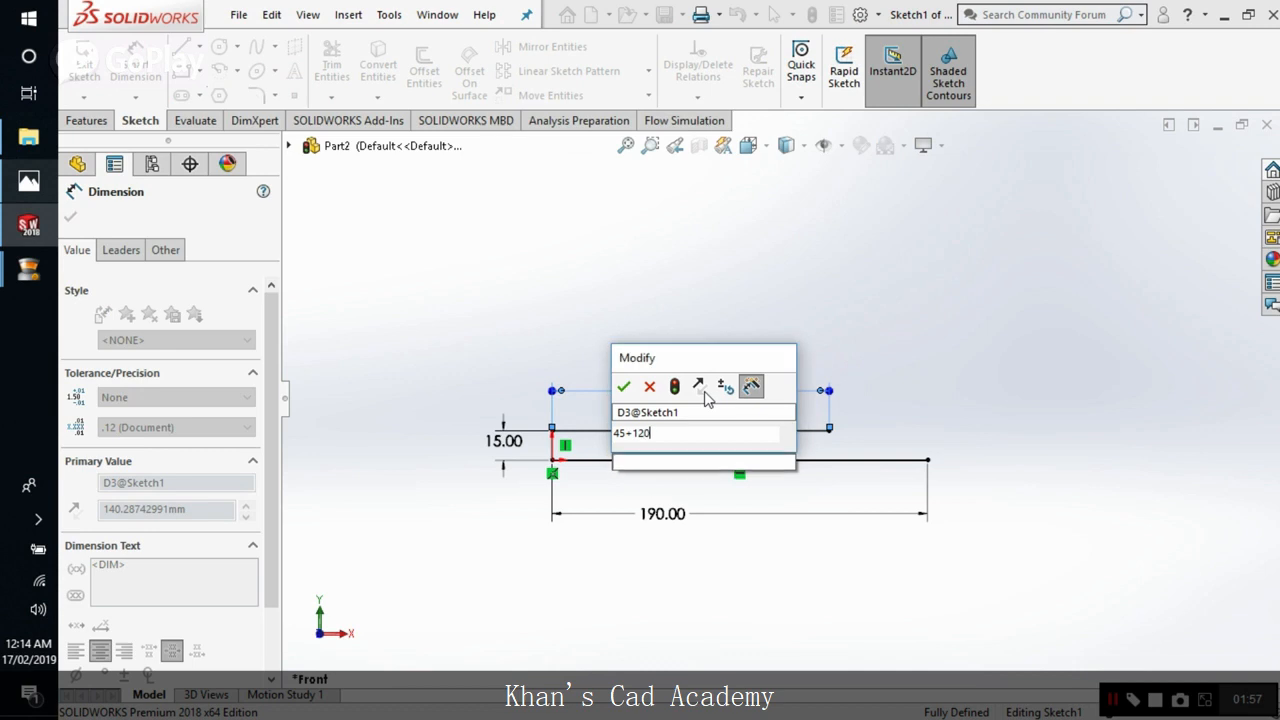
{"action": "key", "text": "Return"}
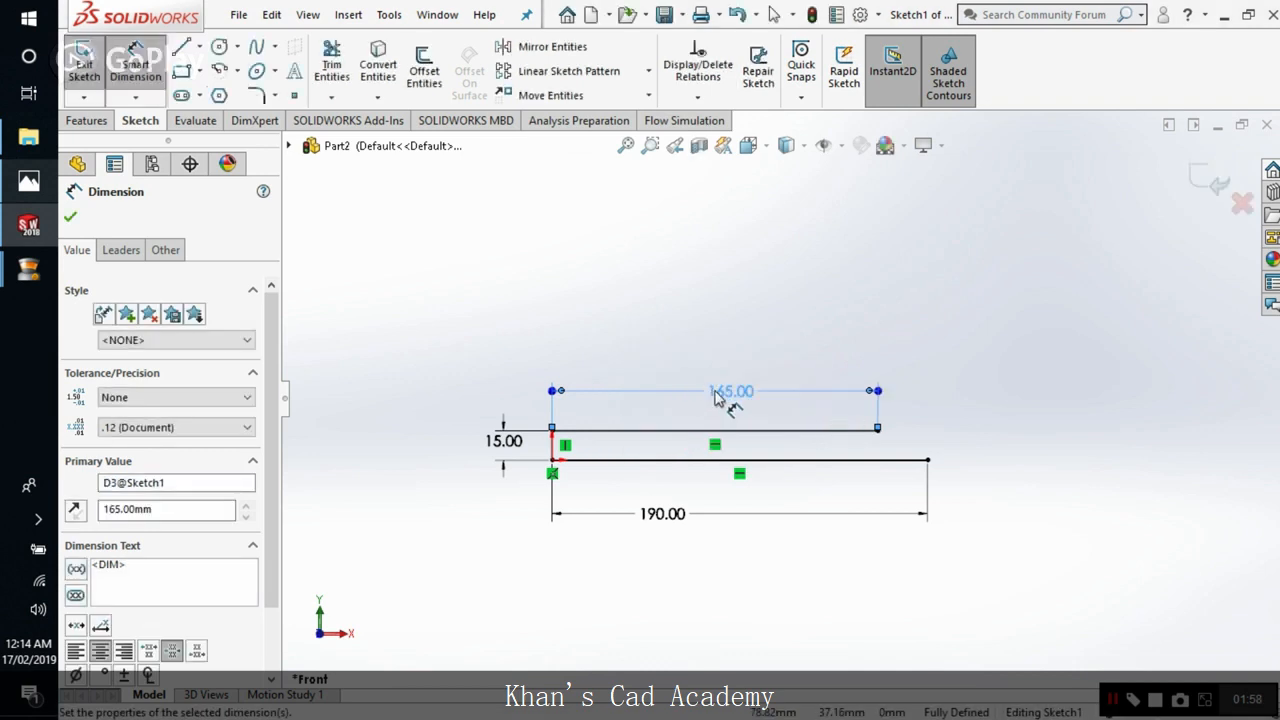
{"action": "left_click", "coordinate": [48, 194]}
{"action": "left_click", "coordinate": [30, 225]}
{"action": "left_click", "coordinate": [71, 218]}
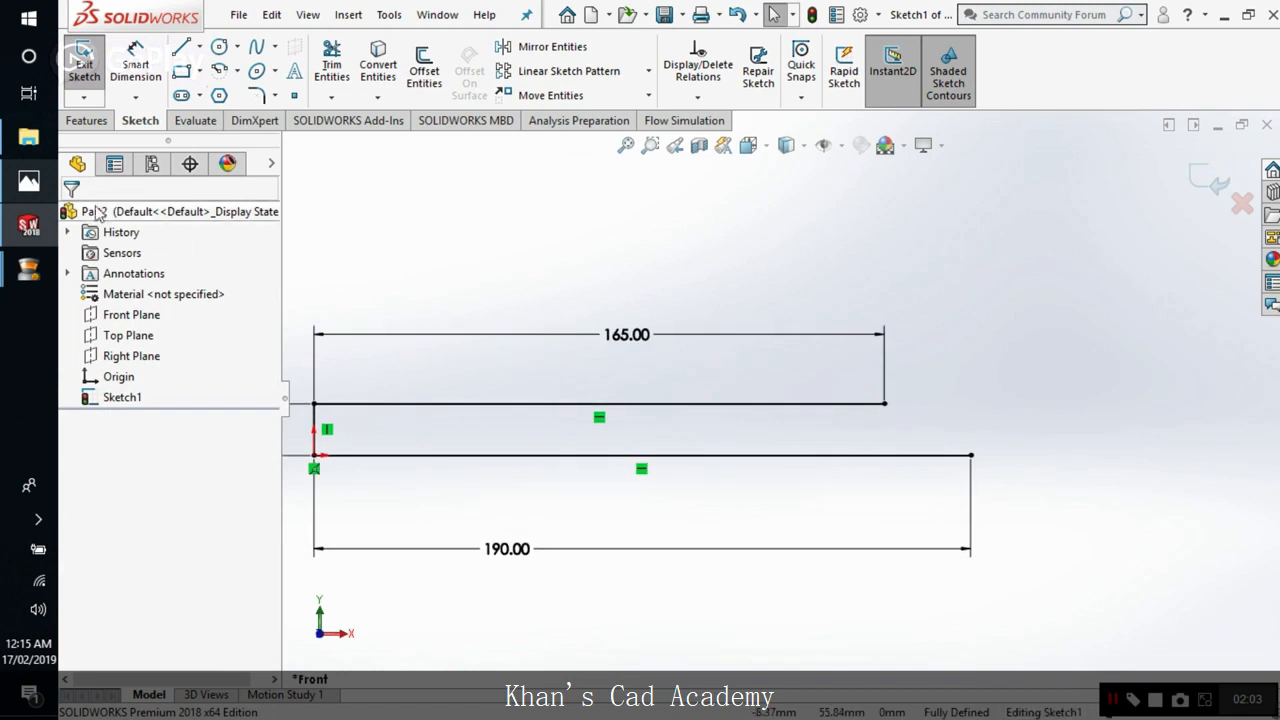
Step: Check the hook's inner radius in the reference drawing and sketch a circle of about 11.3 mm radius above the upper line's free end
{"action": "left_click", "coordinate": [28, 181]}
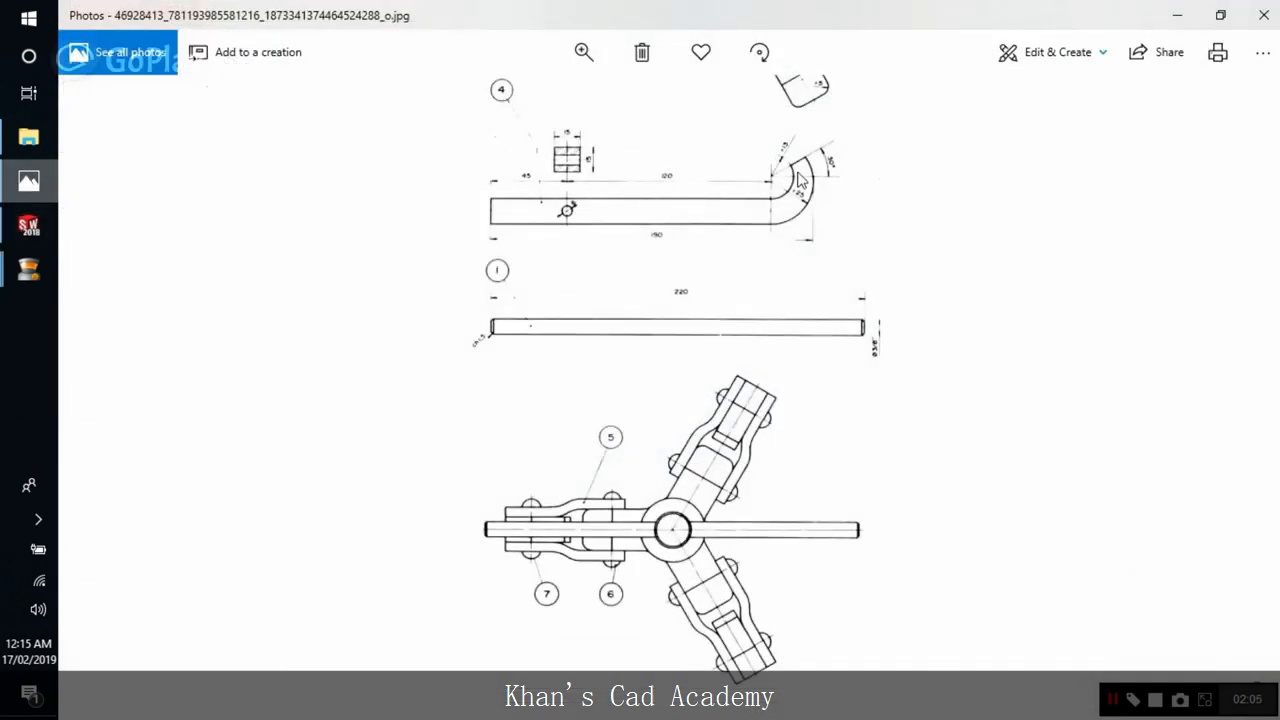
{"action": "scroll", "coordinate": [800, 180], "scroll_direction": "up", "scroll_amount": 3}
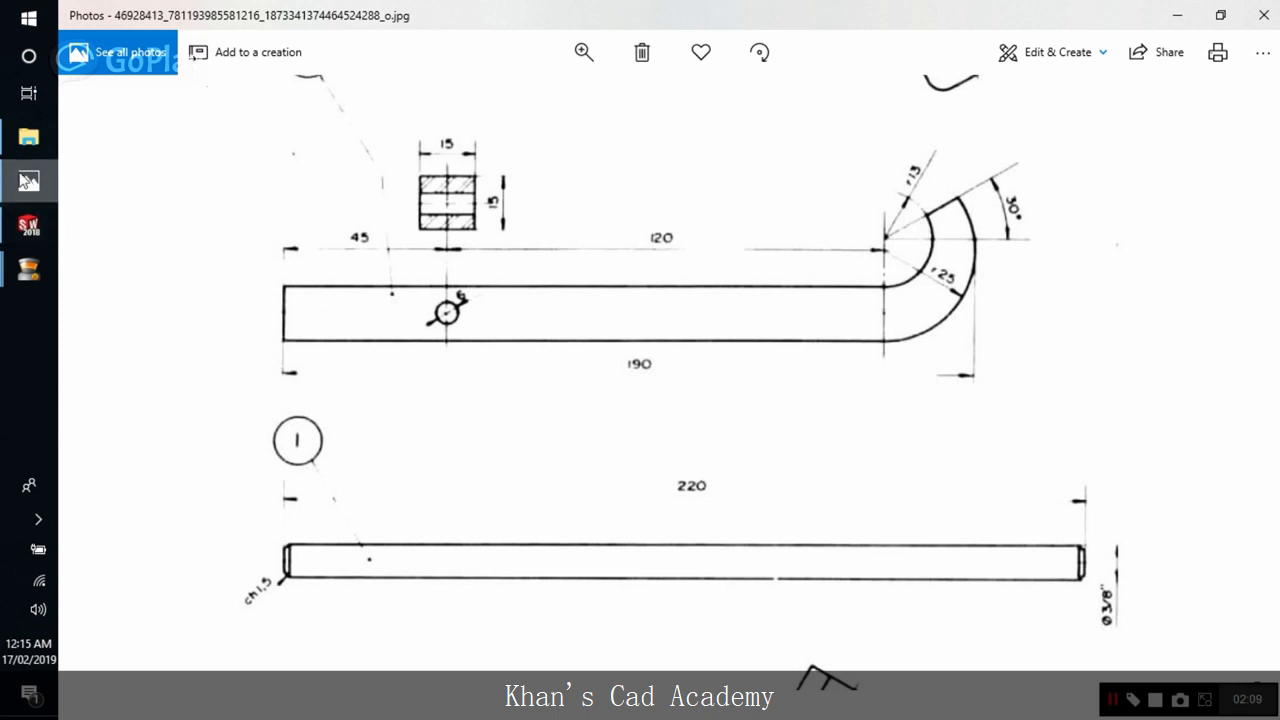
{"action": "left_click", "coordinate": [30, 225]}
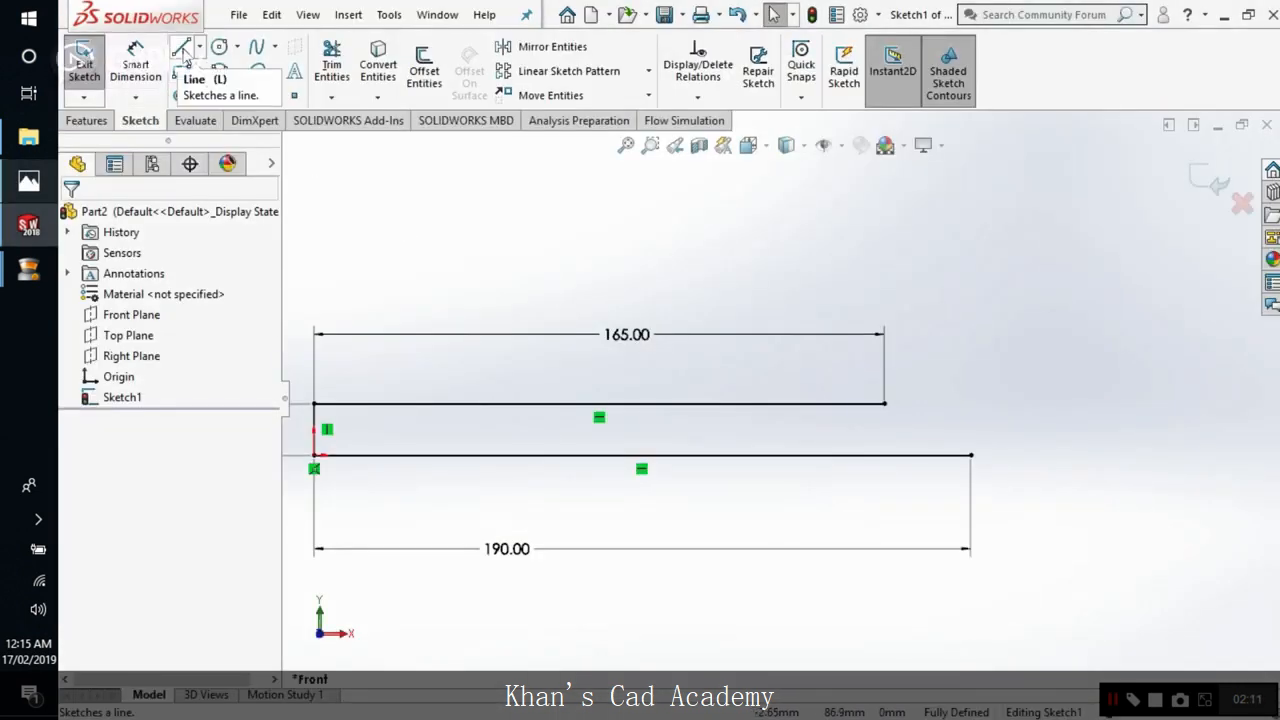
{"action": "left_click", "coordinate": [219, 46]}
{"action": "left_click", "coordinate": [884, 242]}
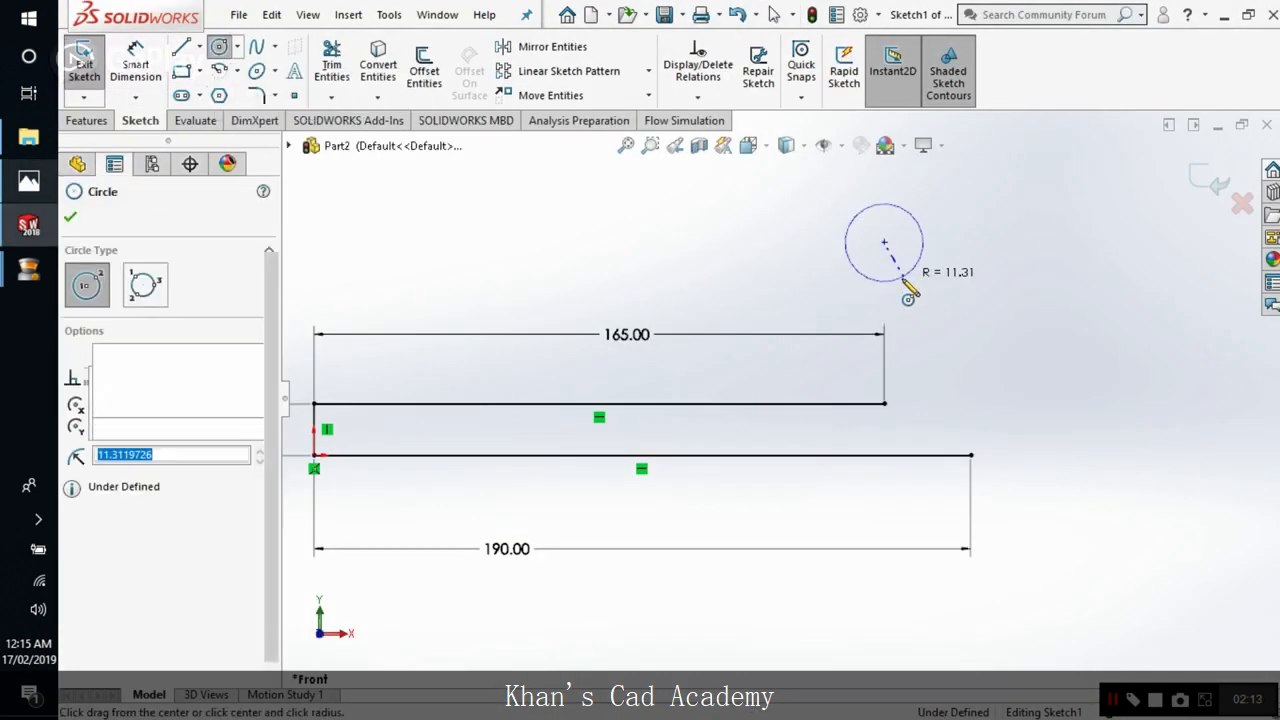
{"action": "left_click", "coordinate": [910, 270]}
{"action": "key", "text": "Escape"}
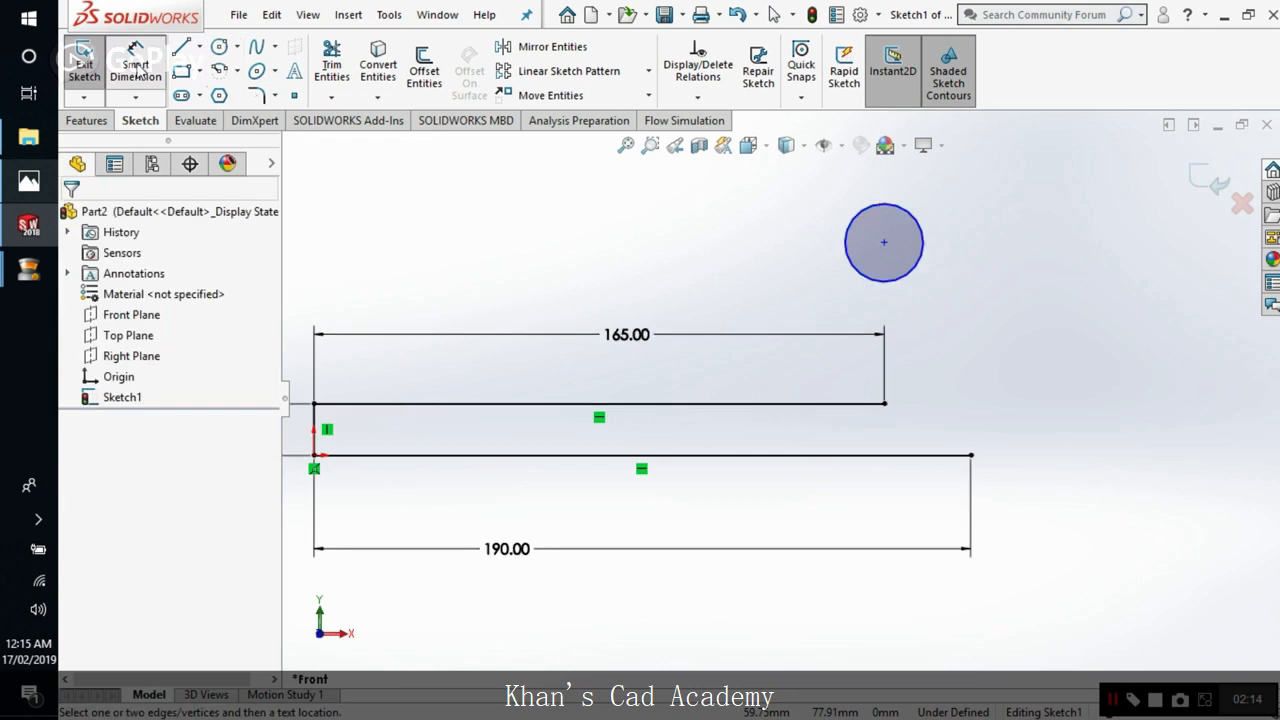
Step: Dimension the circle's diameter as 26 mm and place the dimension clear of the circle
{"action": "left_click", "coordinate": [924, 276]}
{"action": "left_click", "coordinate": [1040, 305]}
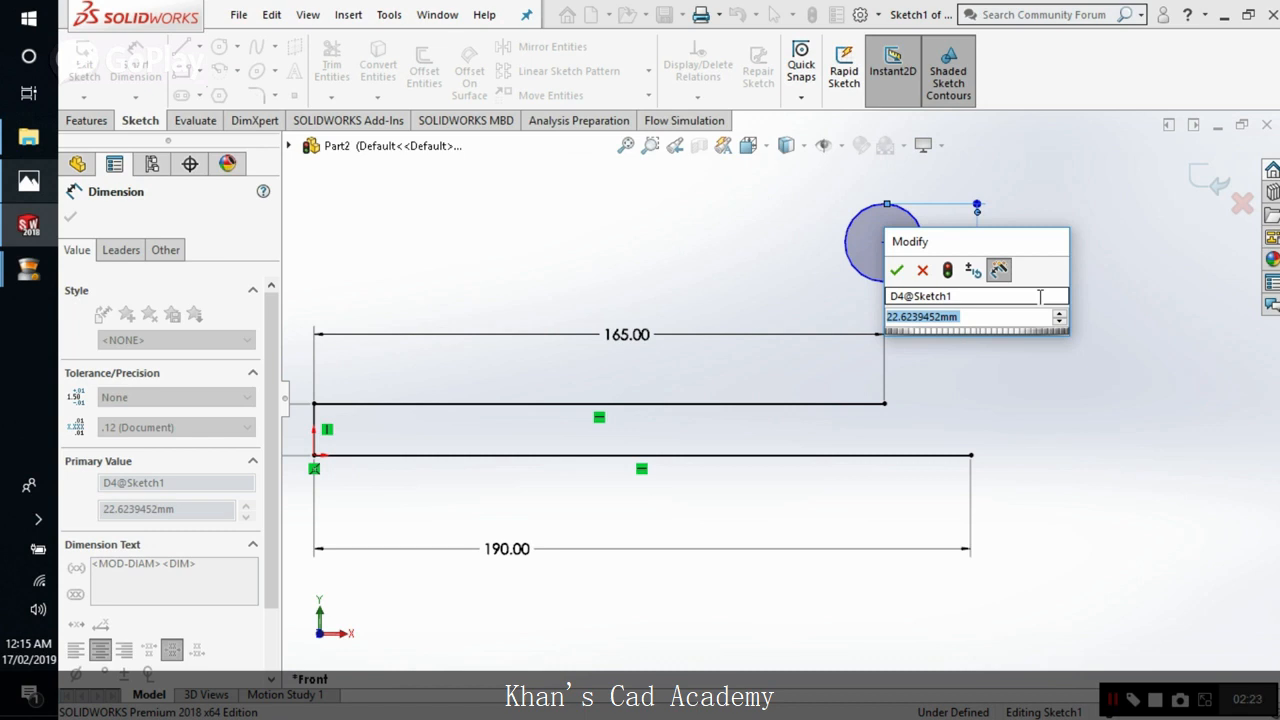
{"action": "type", "text": "26"}
{"action": "key", "text": "Return"}
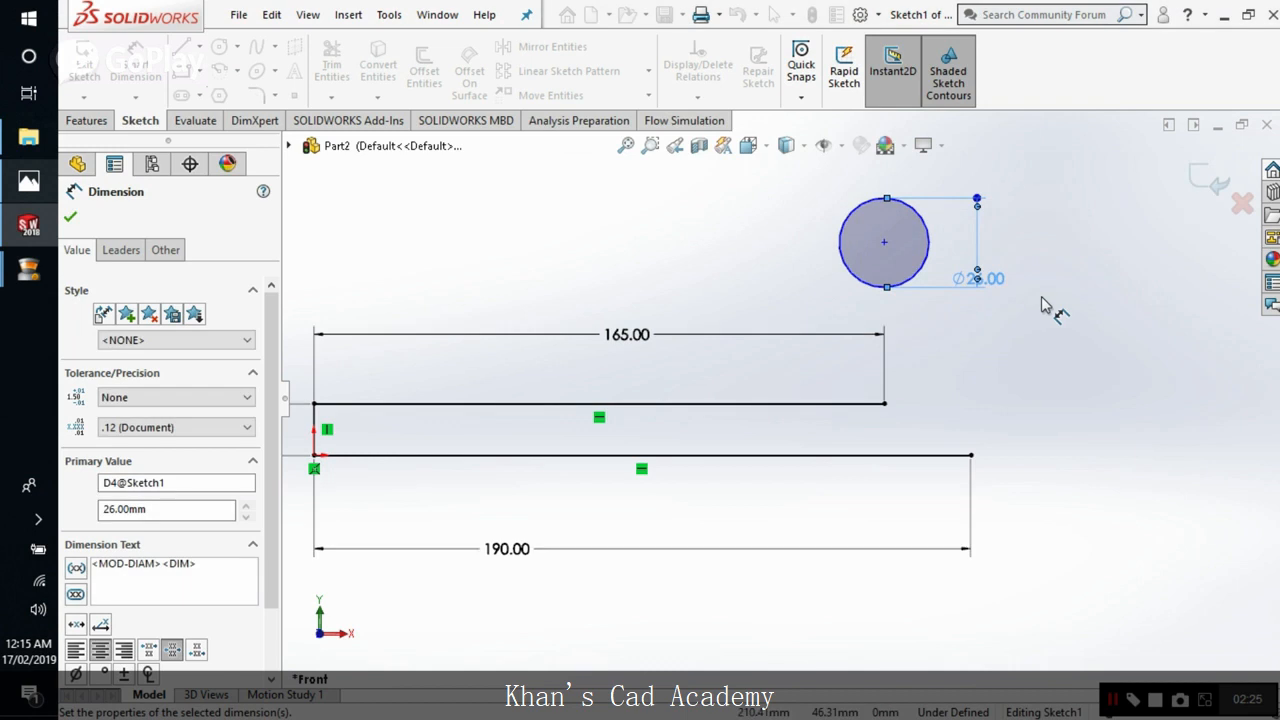
{"action": "left_click", "coordinate": [71, 218]}
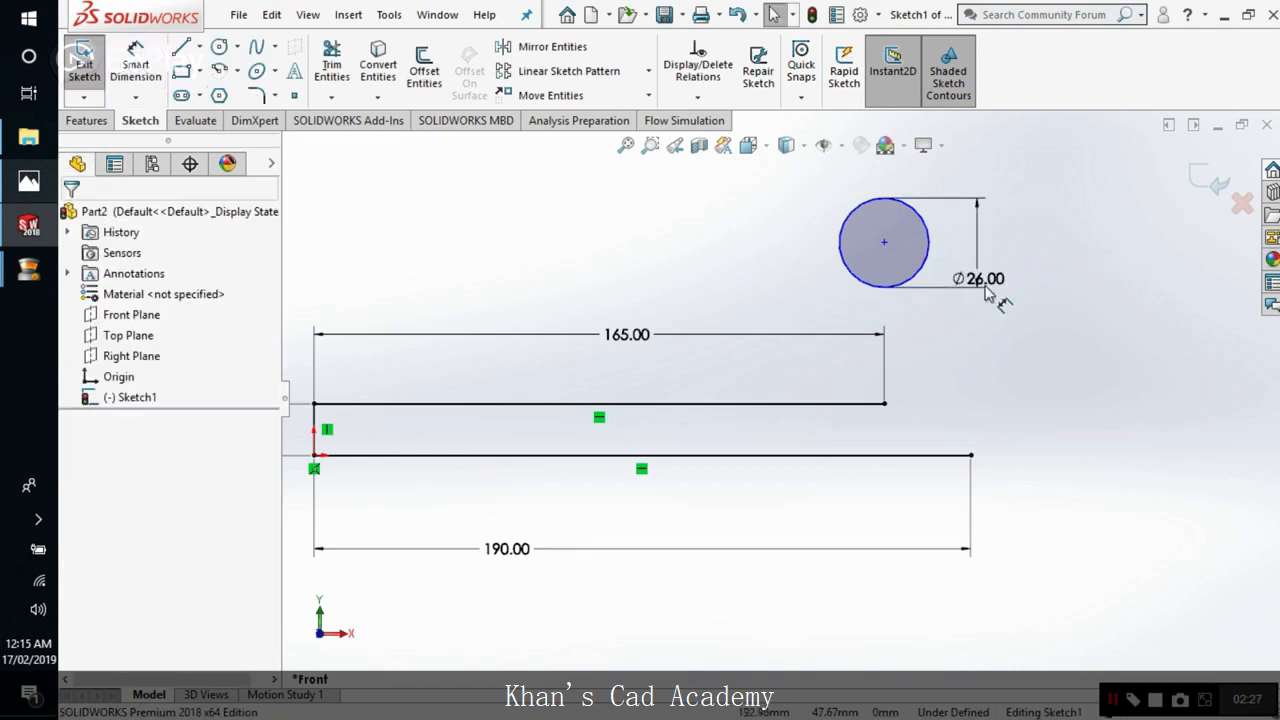
{"action": "left_click_drag", "start_coordinate": [985, 290], "coordinate": [1028, 247]}
{"action": "left_click", "coordinate": [1041, 357]}
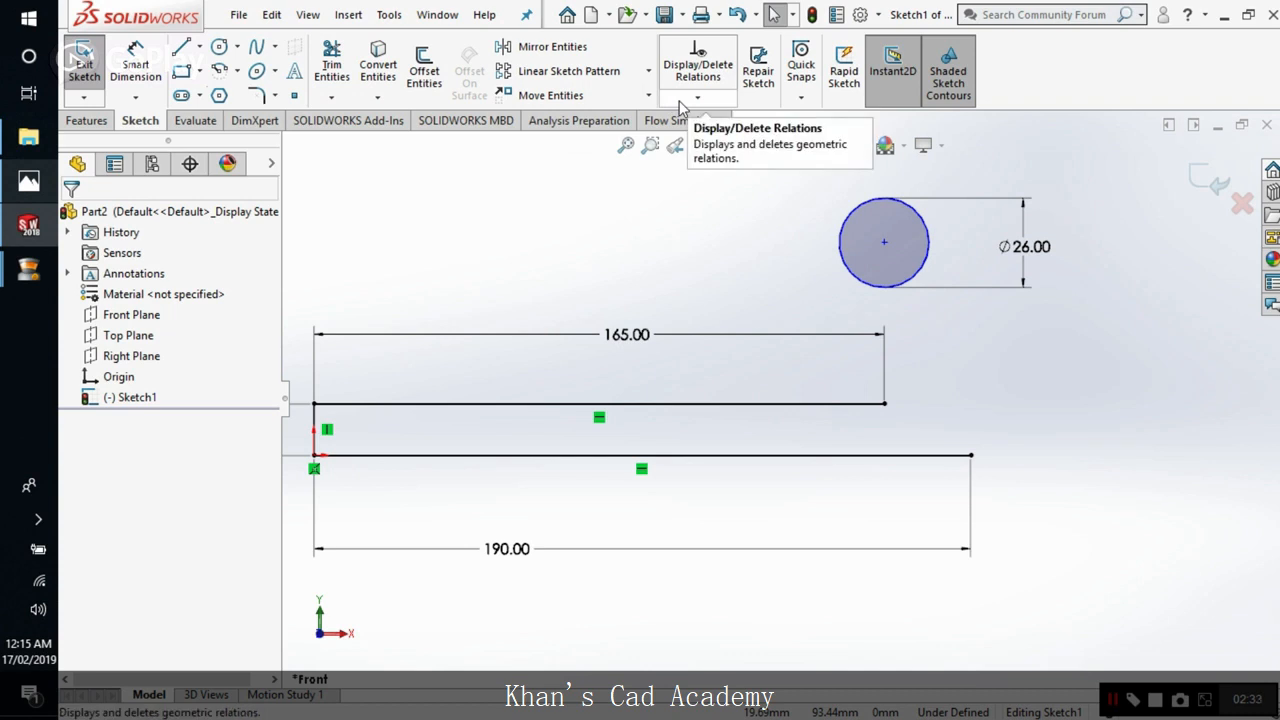
Step: Dimension the vertical distance from the circle's centre to the upper horizontal line as 13 mm
{"action": "left_click", "coordinate": [135, 65]}
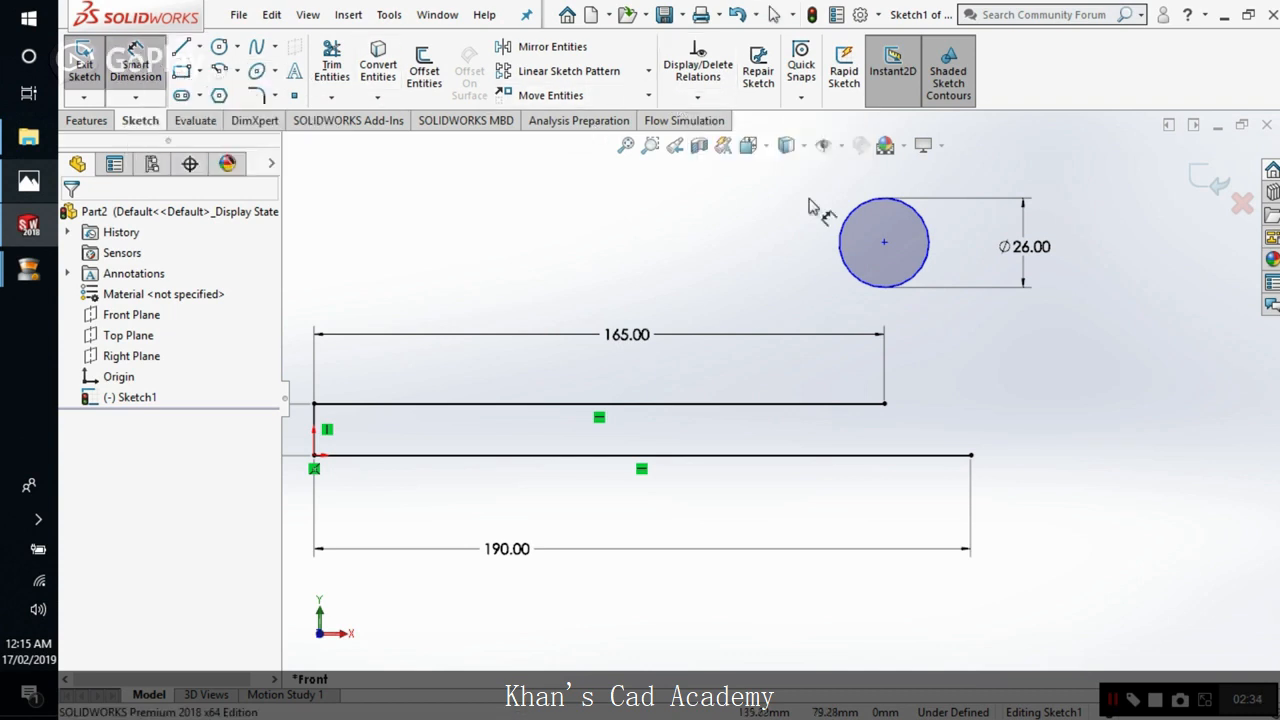
{"action": "left_click", "coordinate": [884, 242]}
{"action": "left_click", "coordinate": [866, 404]}
{"action": "left_click", "coordinate": [857, 345]}
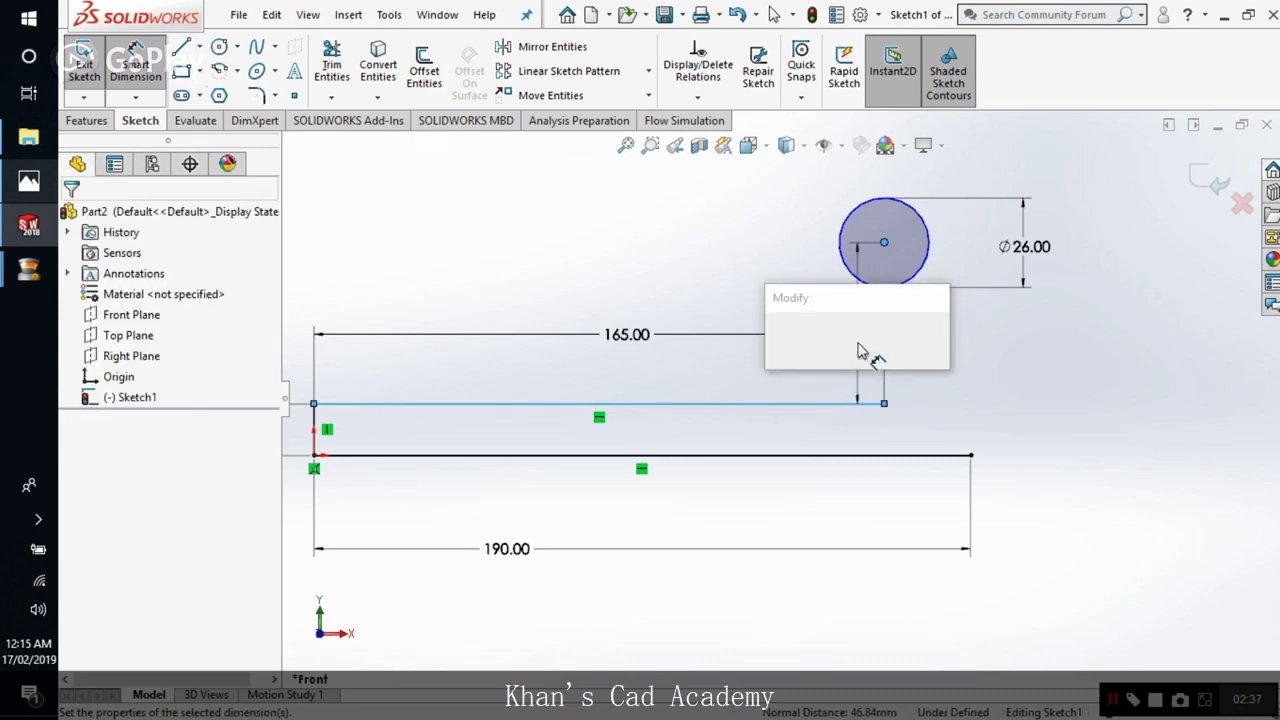
{"action": "type", "text": "13"}
{"action": "key", "text": "Return"}
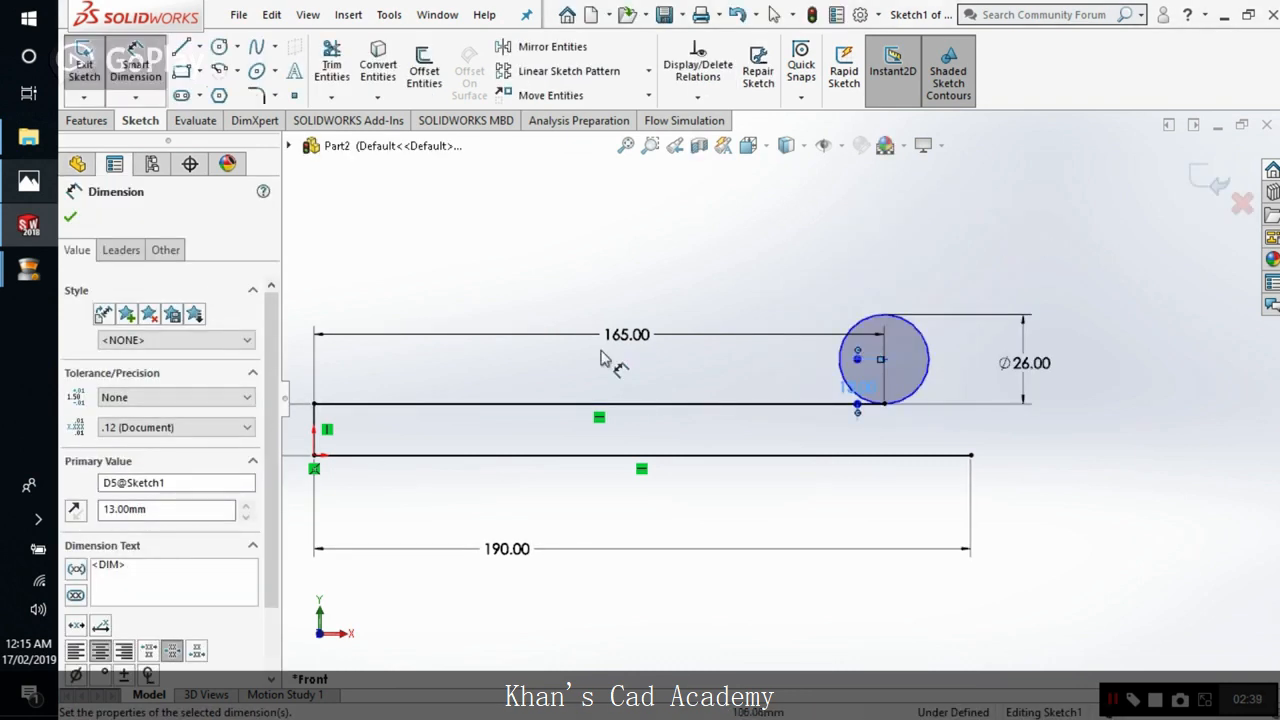
{"action": "left_click", "coordinate": [75, 222]}
Step: Move the 26 mm circle by its centre about 18 mm horizontally beyond the upper line's end
{"action": "scroll", "coordinate": [994, 409], "scroll_direction": "down", "scroll_amount": 3}
{"action": "scroll", "coordinate": [749, 434], "scroll_direction": "down", "scroll_amount": 3}
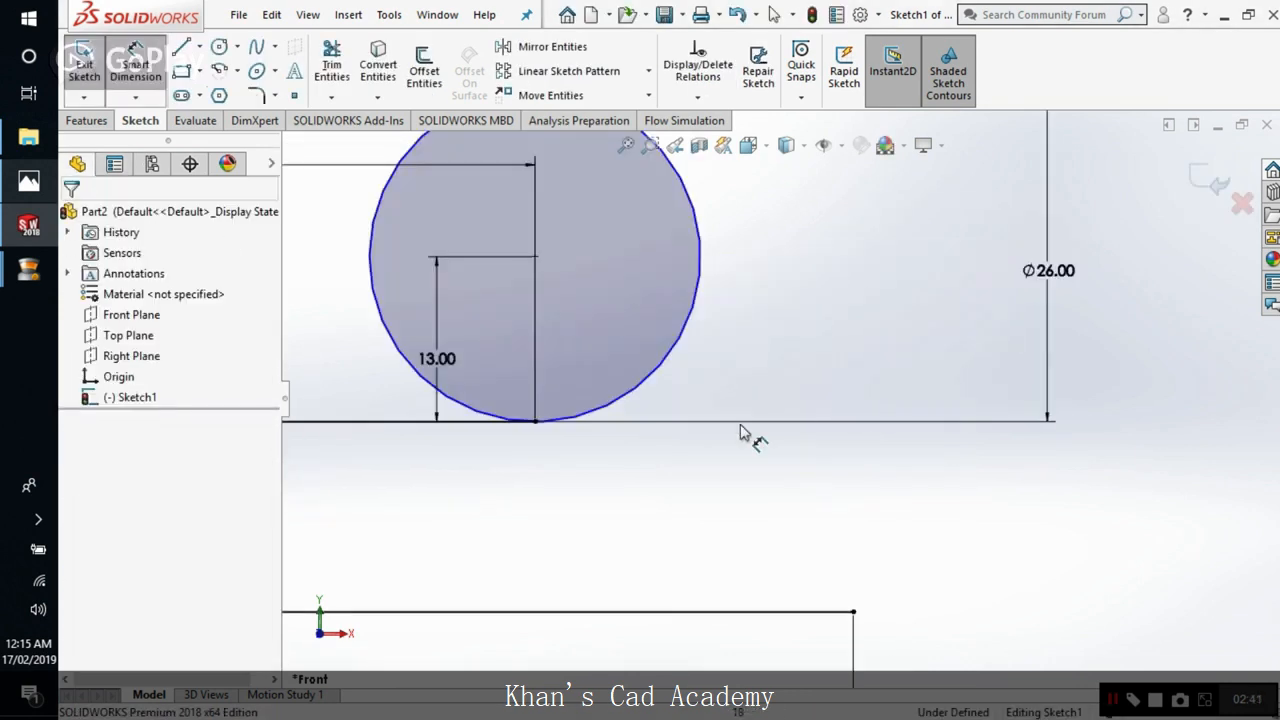
{"action": "scroll", "coordinate": [629, 500], "scroll_direction": "down", "scroll_amount": 2}
{"action": "scroll", "coordinate": [723, 460], "scroll_direction": "up", "scroll_amount": 4}
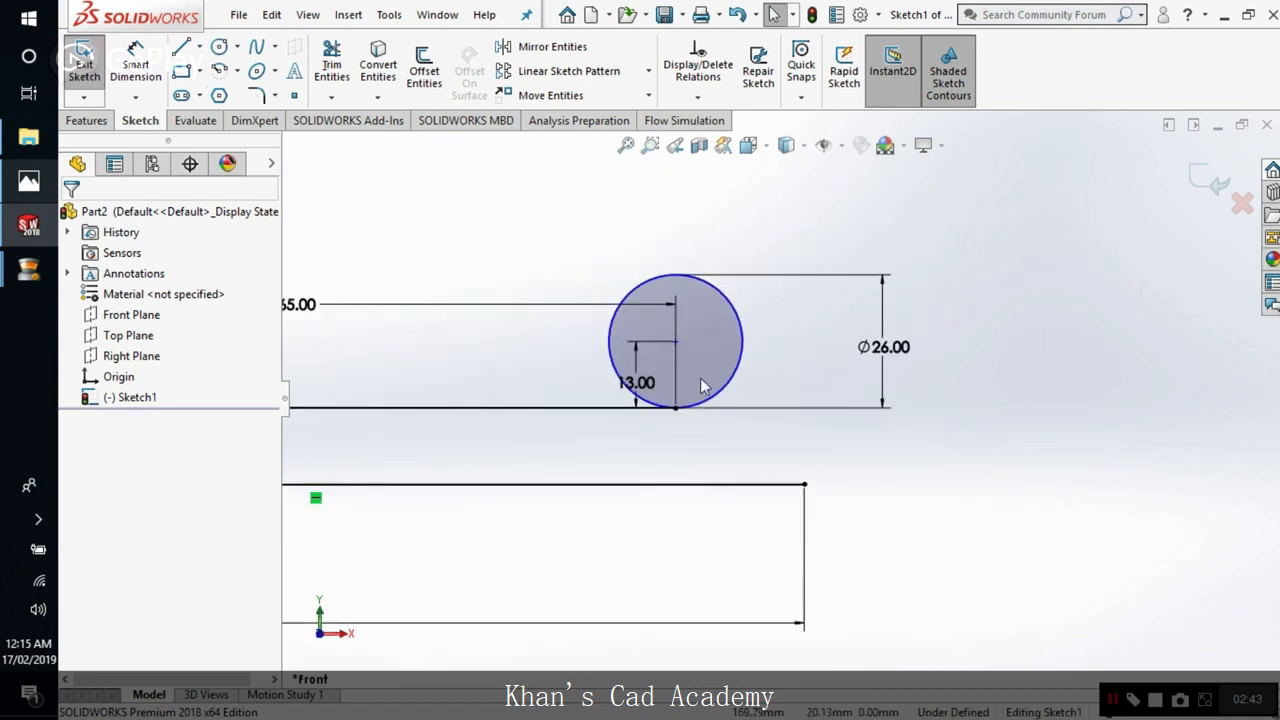
{"action": "scroll", "coordinate": [715, 347], "scroll_direction": "down", "scroll_amount": 5}
{"action": "scroll", "coordinate": [765, 430], "scroll_direction": "up", "scroll_amount": 3}
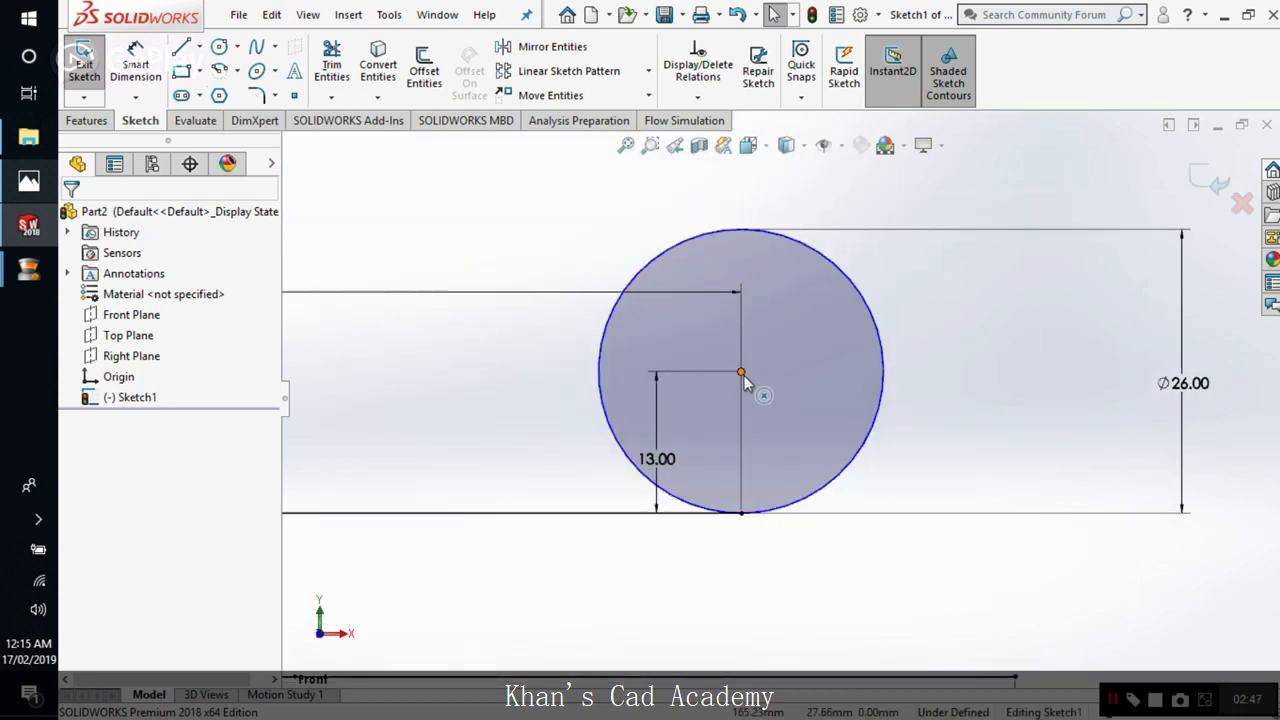
{"action": "left_click_drag", "start_coordinate": [741, 373], "coordinate": [935, 372]}
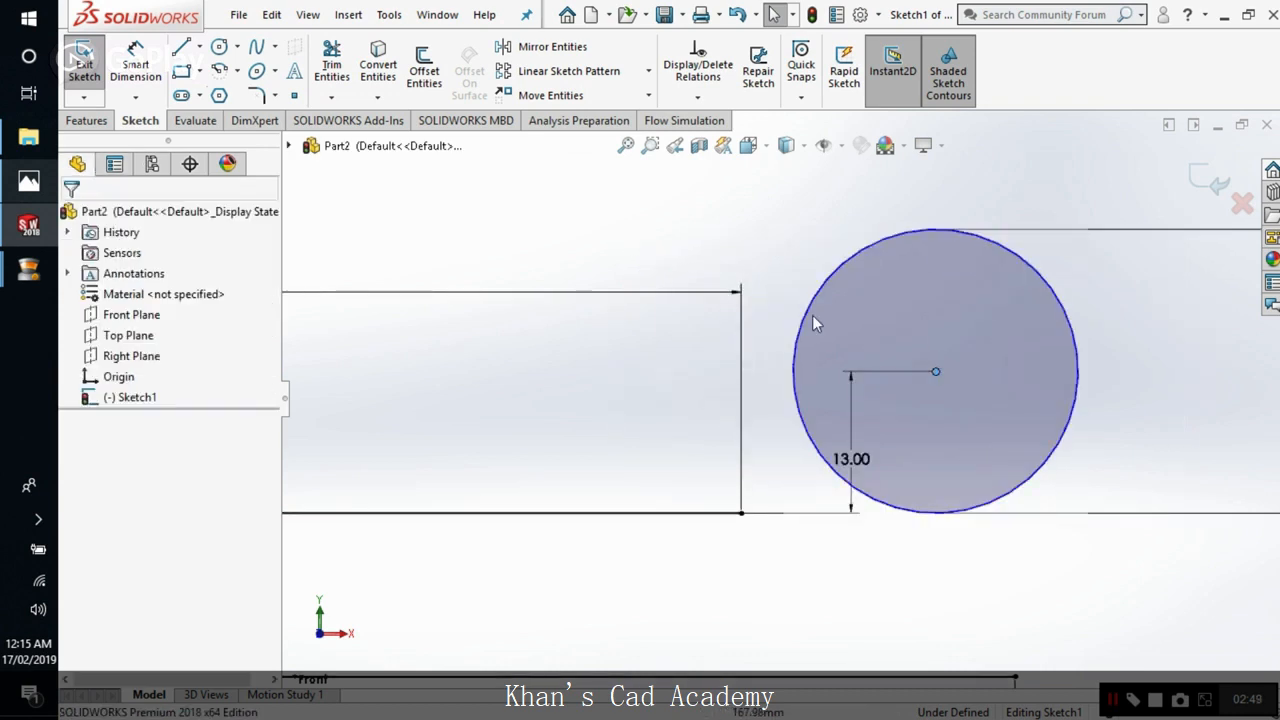
Step: Dimension the horizontal distance between the upper line's free end and the circle's centre as 0 mm
{"action": "scroll", "coordinate": [812, 322], "scroll_direction": "up", "scroll_amount": 3}
{"action": "scroll", "coordinate": [828, 383], "scroll_direction": "down", "scroll_amount": 3}
{"action": "left_click", "coordinate": [135, 65]}
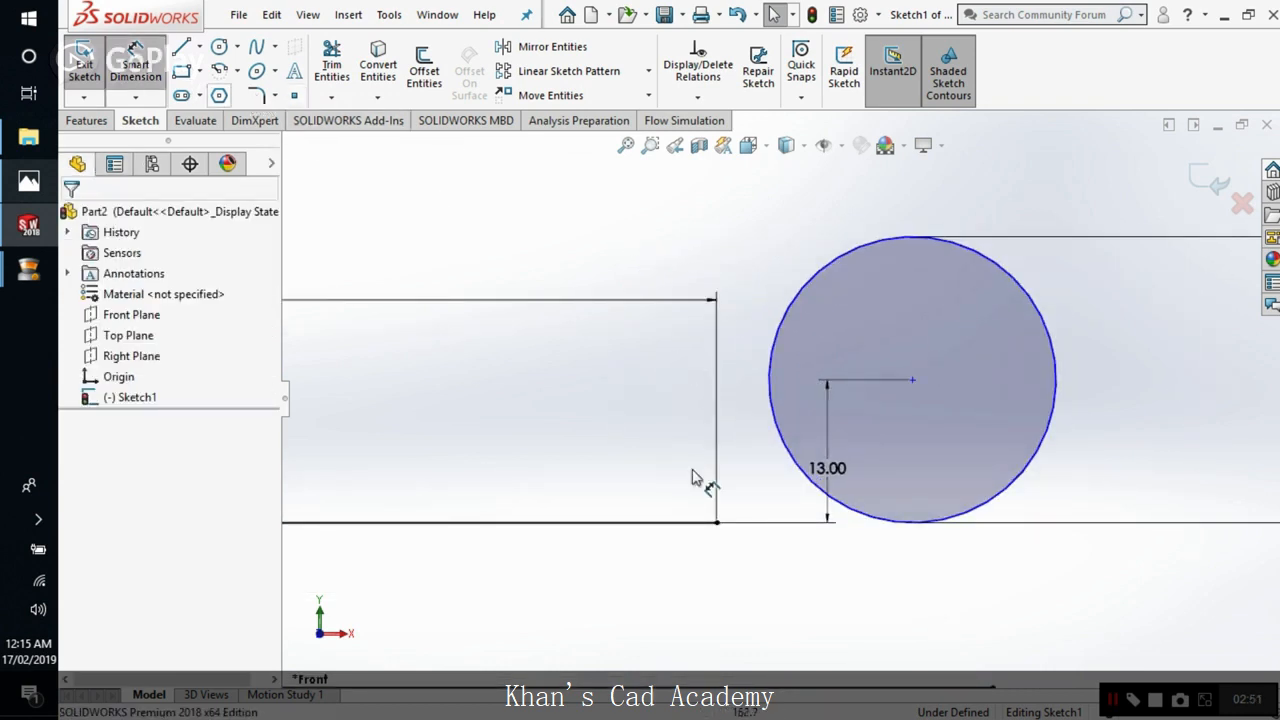
{"action": "left_click", "coordinate": [716, 522]}
{"action": "left_click", "coordinate": [912, 380]}
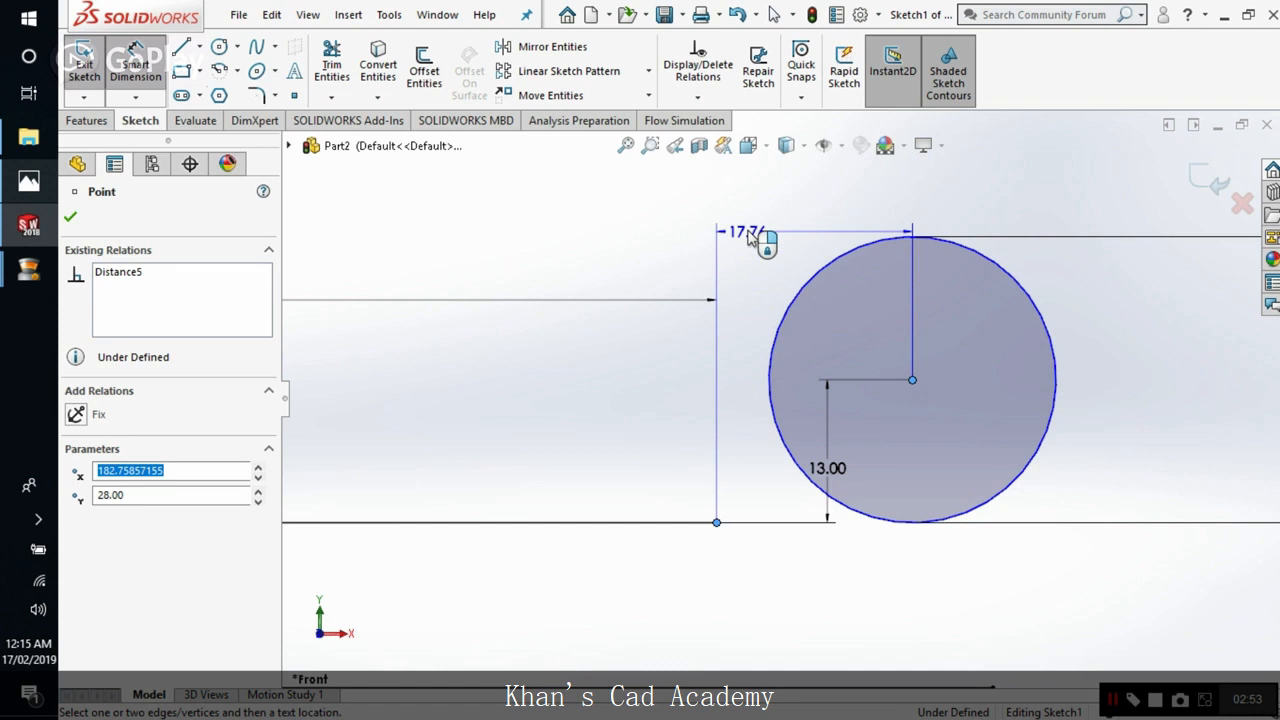
{"action": "left_click", "coordinate": [750, 236]}
{"action": "key", "text": "Return"}
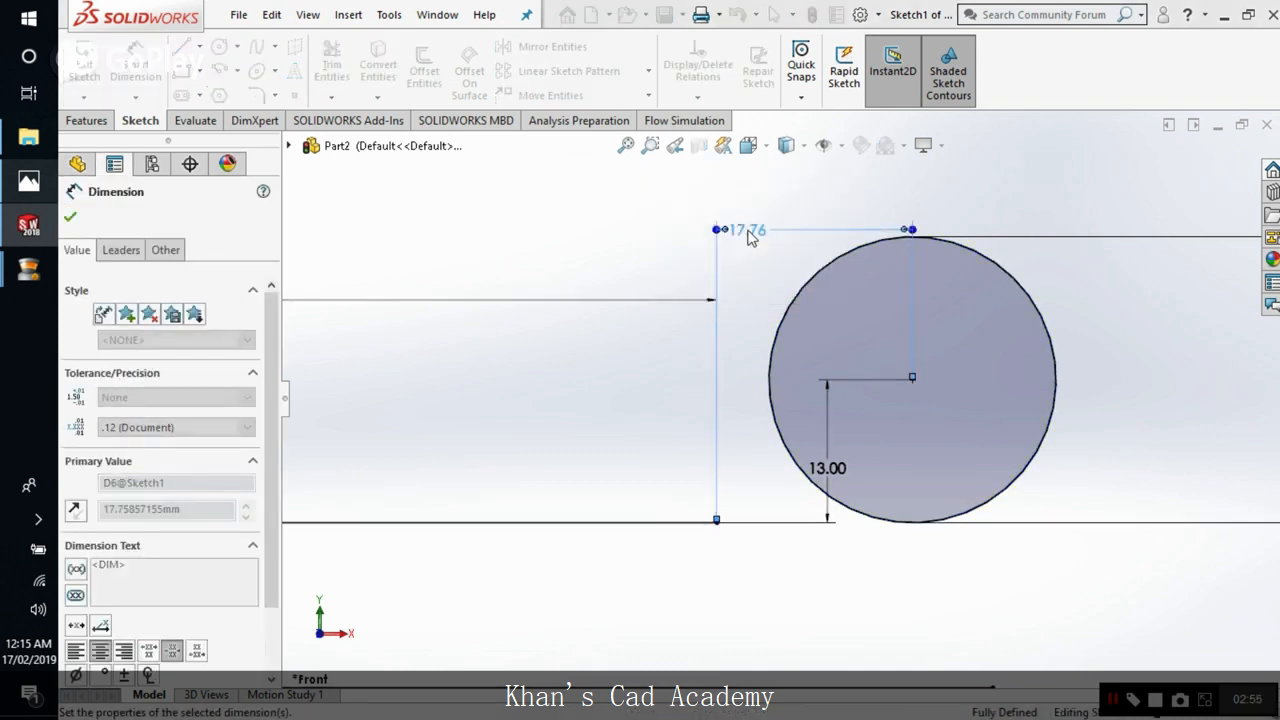
{"action": "left_click", "coordinate": [78, 220]}
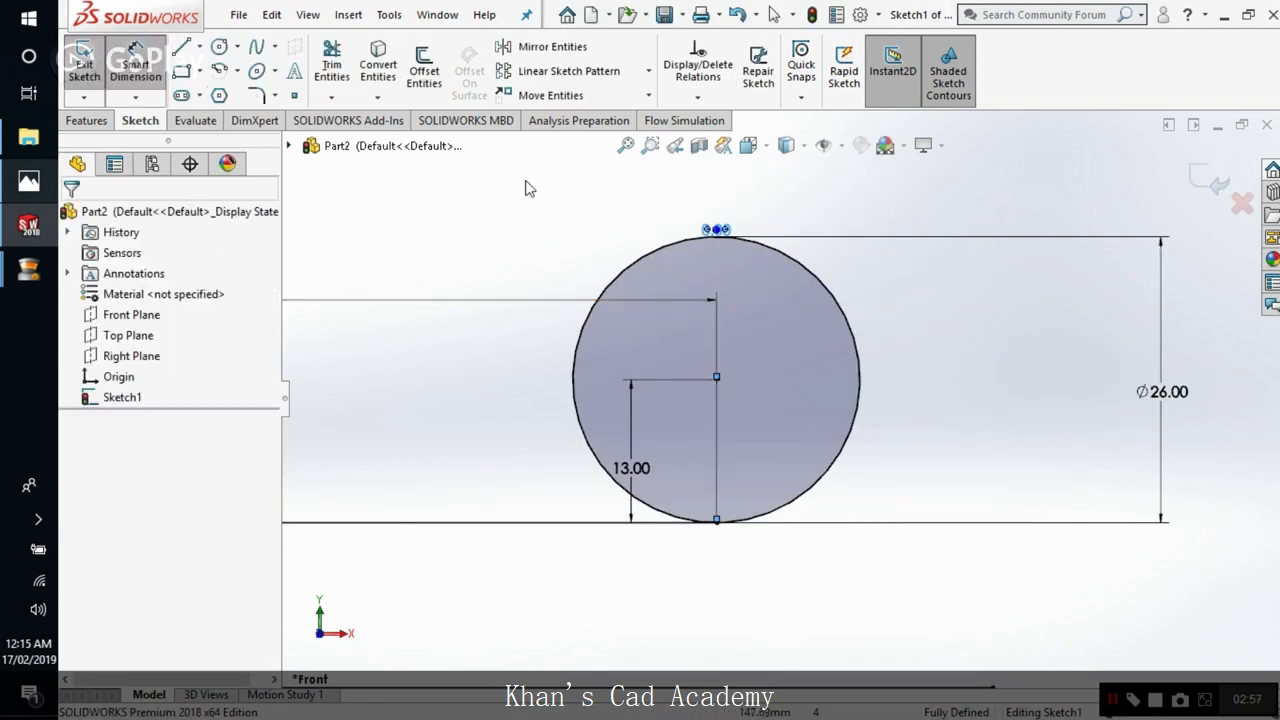
{"action": "key", "text": "Escape"}
{"action": "scroll", "coordinate": [783, 397], "scroll_direction": "up", "scroll_amount": 3}
{"action": "scroll", "coordinate": [808, 455], "scroll_direction": "down", "scroll_amount": 2}
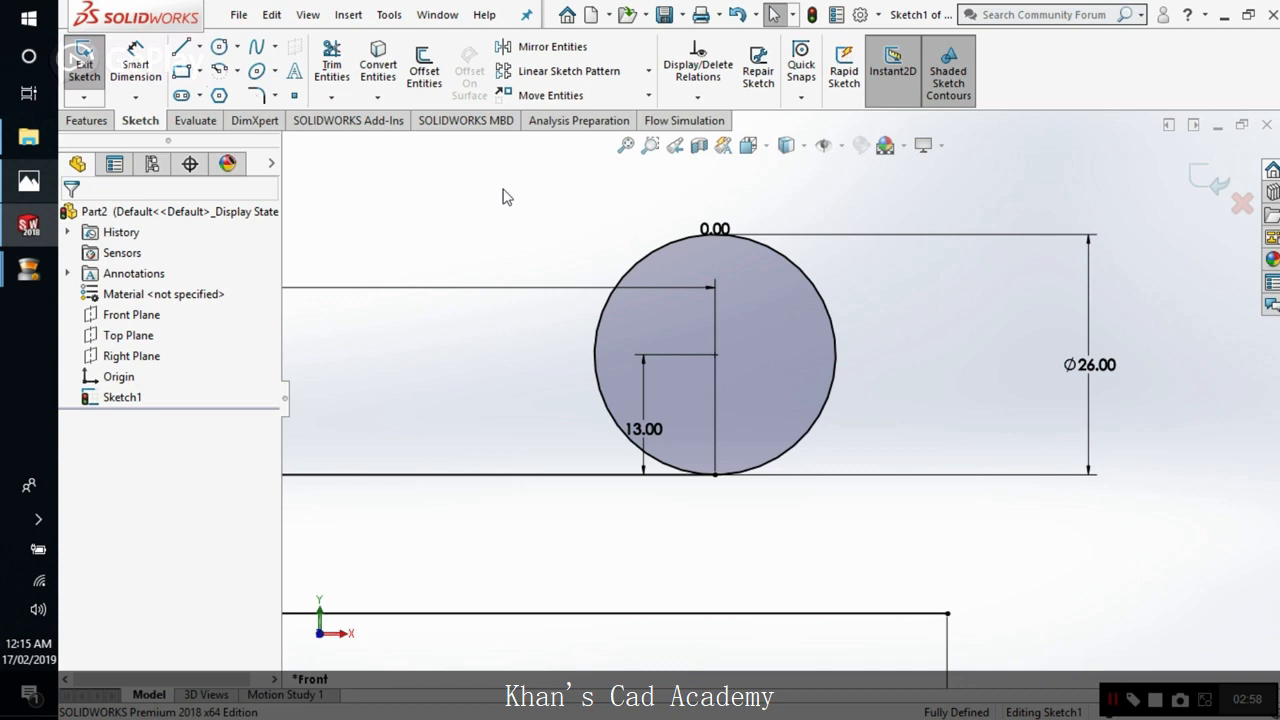
{"action": "left_click", "coordinate": [331, 65]}
{"action": "left_click", "coordinate": [70, 217]}
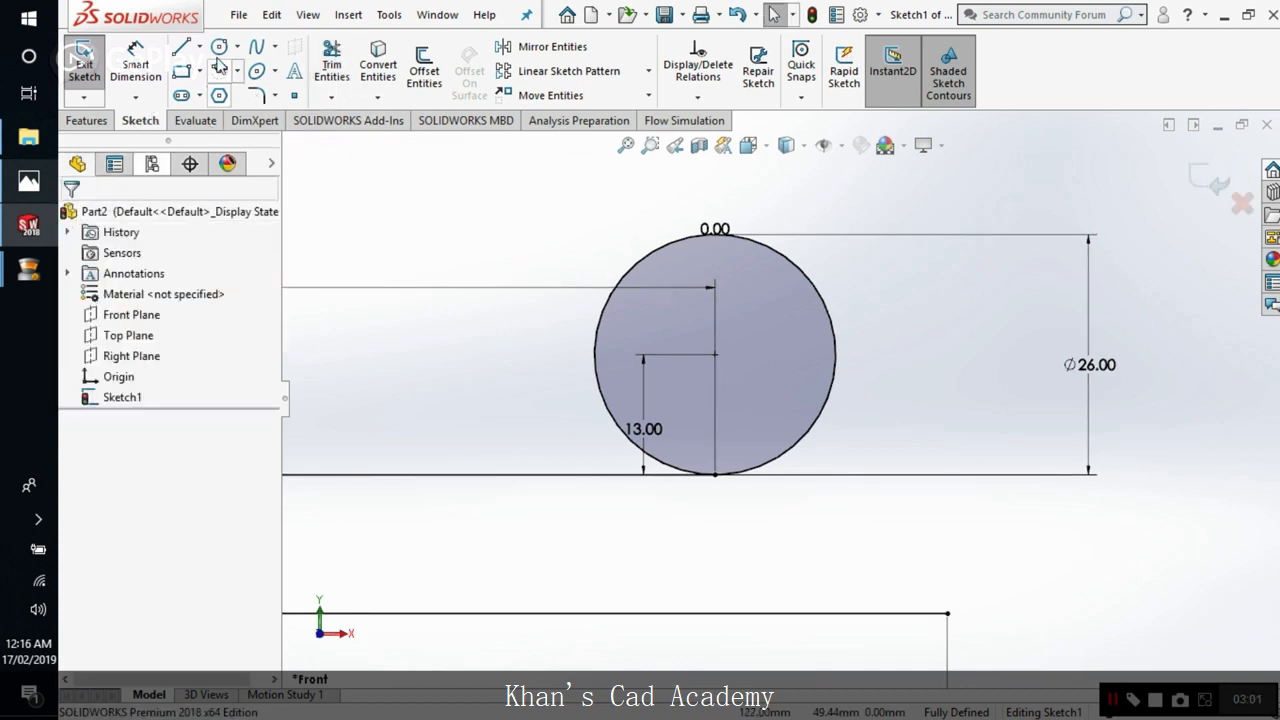
{"action": "left_click", "coordinate": [181, 46]}
{"action": "scroll", "coordinate": [735, 490], "scroll_direction": "up", "scroll_amount": 2}
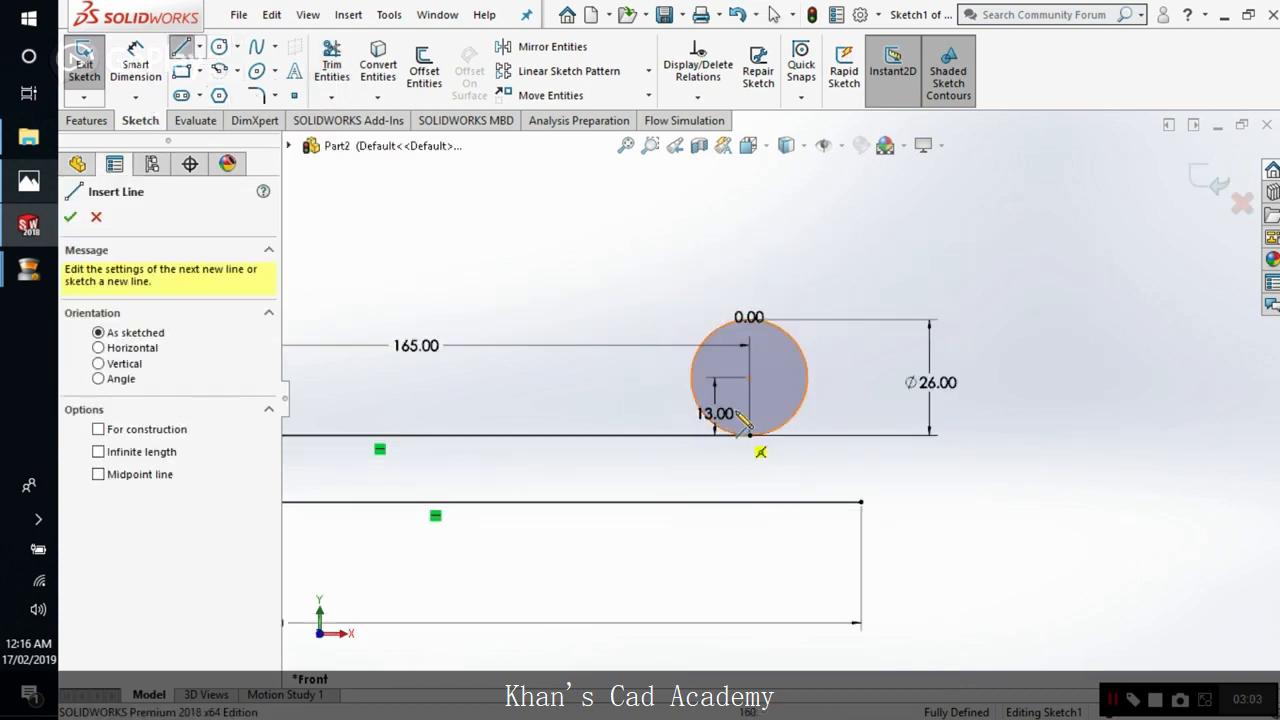
{"action": "key", "text": "Escape"}
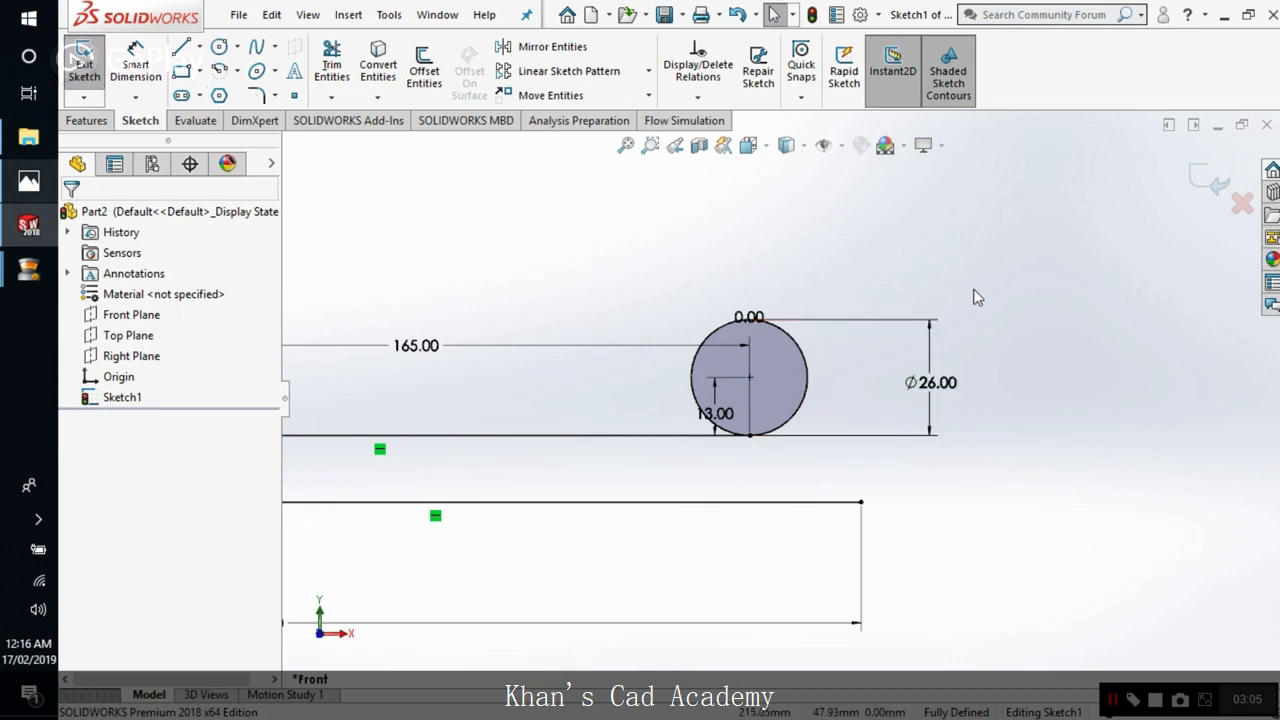
Step: Move the 26 mm diameter dimension to the side of the circle above the upper horizontal line
{"action": "left_click_drag", "start_coordinate": [930, 382], "coordinate": [563, 320]}
{"action": "key", "text": "Escape"}
{"action": "scroll", "coordinate": [780, 390], "scroll_direction": "up", "scroll_amount": 2}
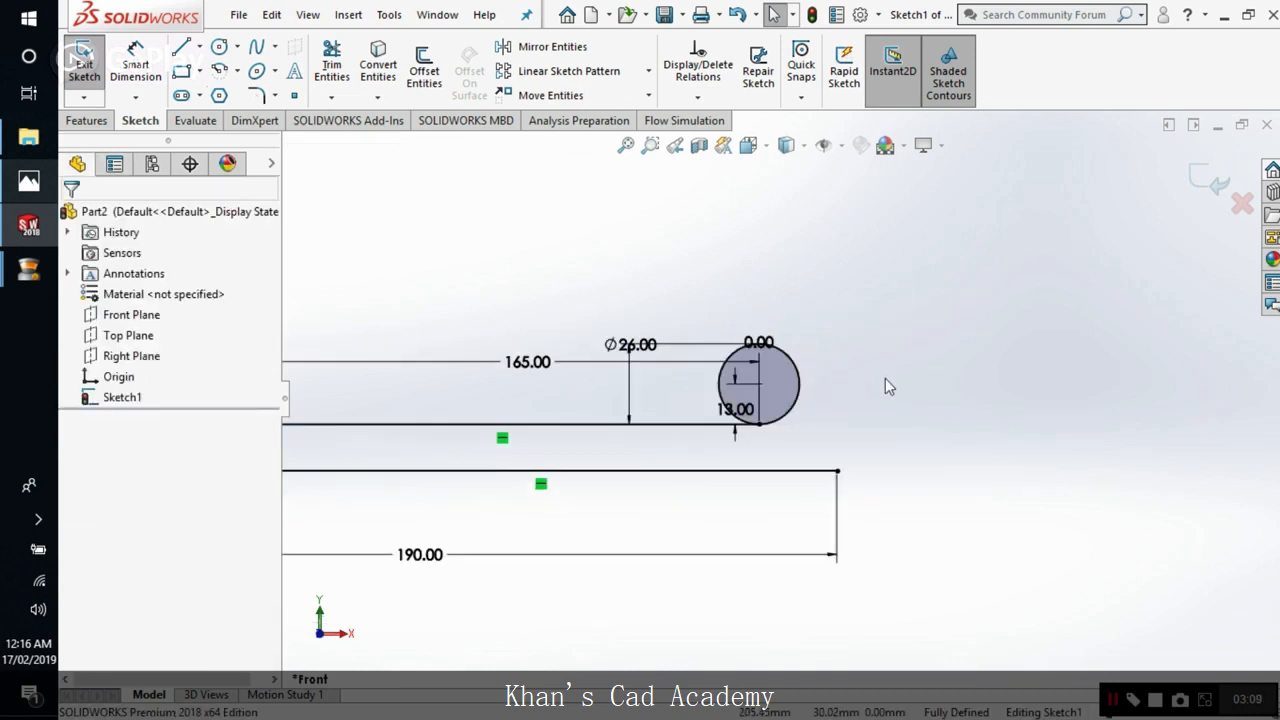
Step: Check the hook's outer radius in the reference drawing and sketch a second circle of about 20.3 mm radius beyond and above the 26 mm circle
{"action": "left_click", "coordinate": [28, 180]}
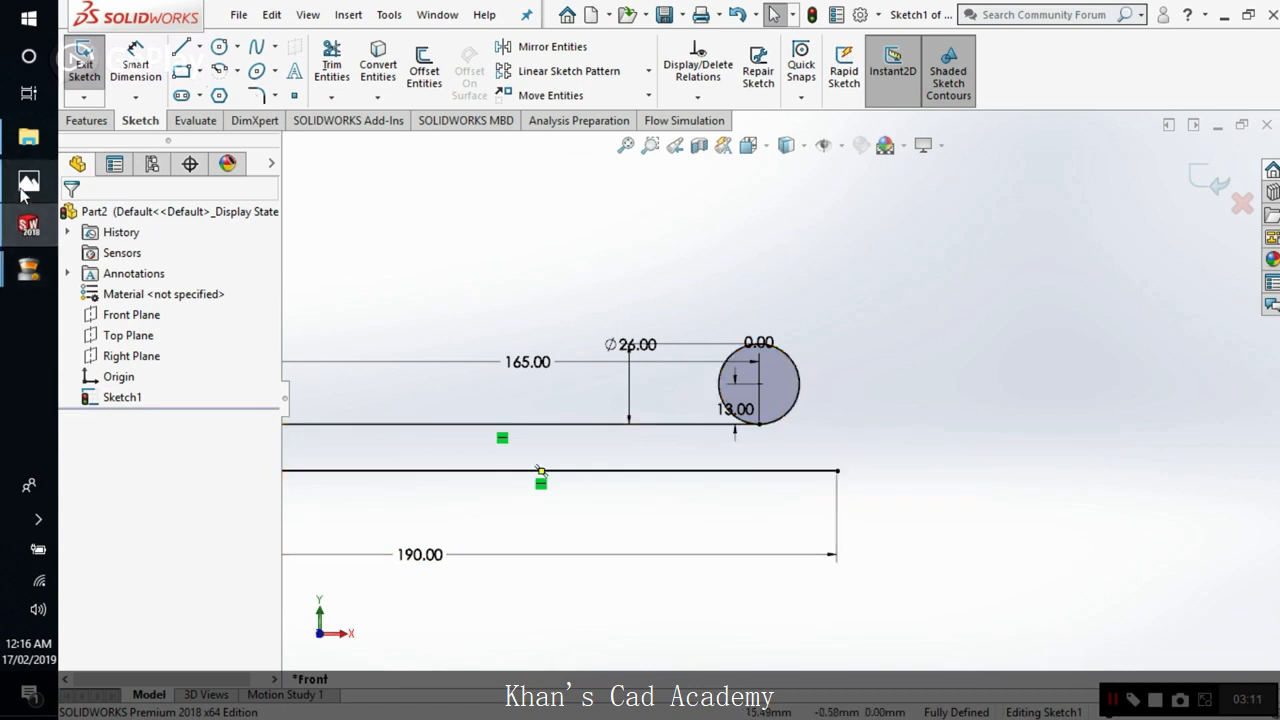
{"action": "scroll", "coordinate": [808, 172], "scroll_direction": "up", "scroll_amount": 3}
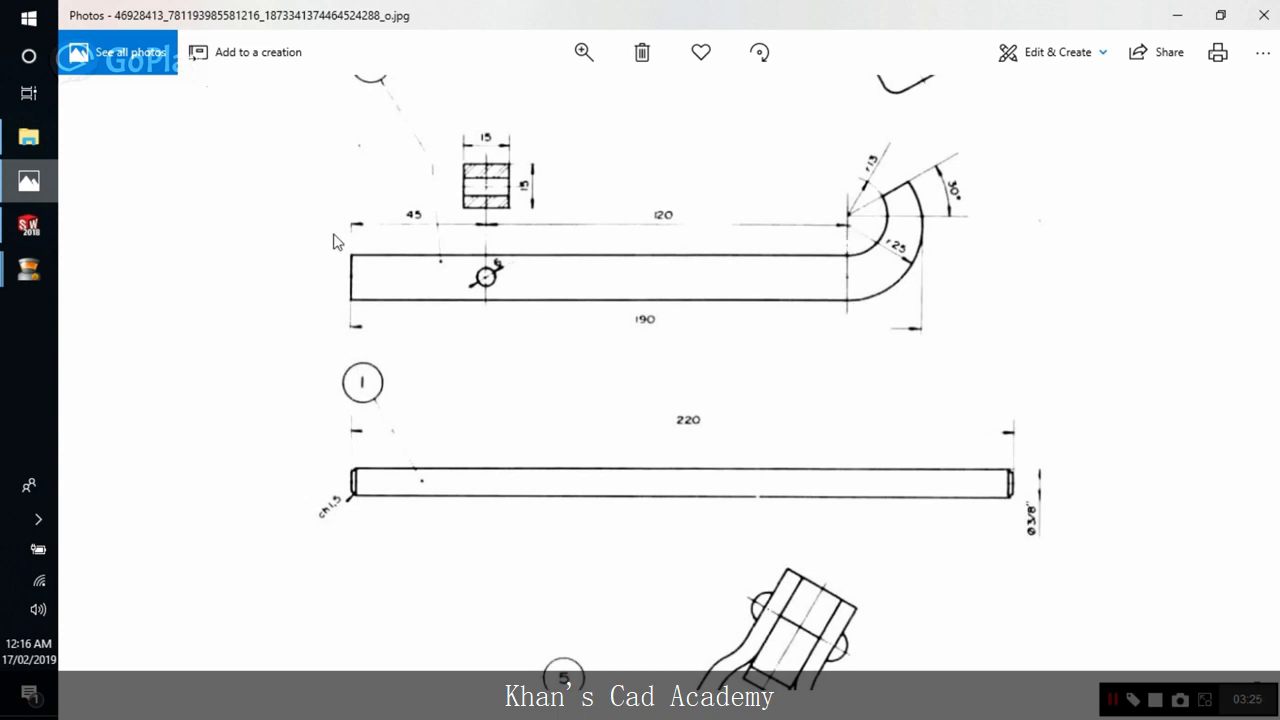
{"action": "left_click", "coordinate": [29, 225]}
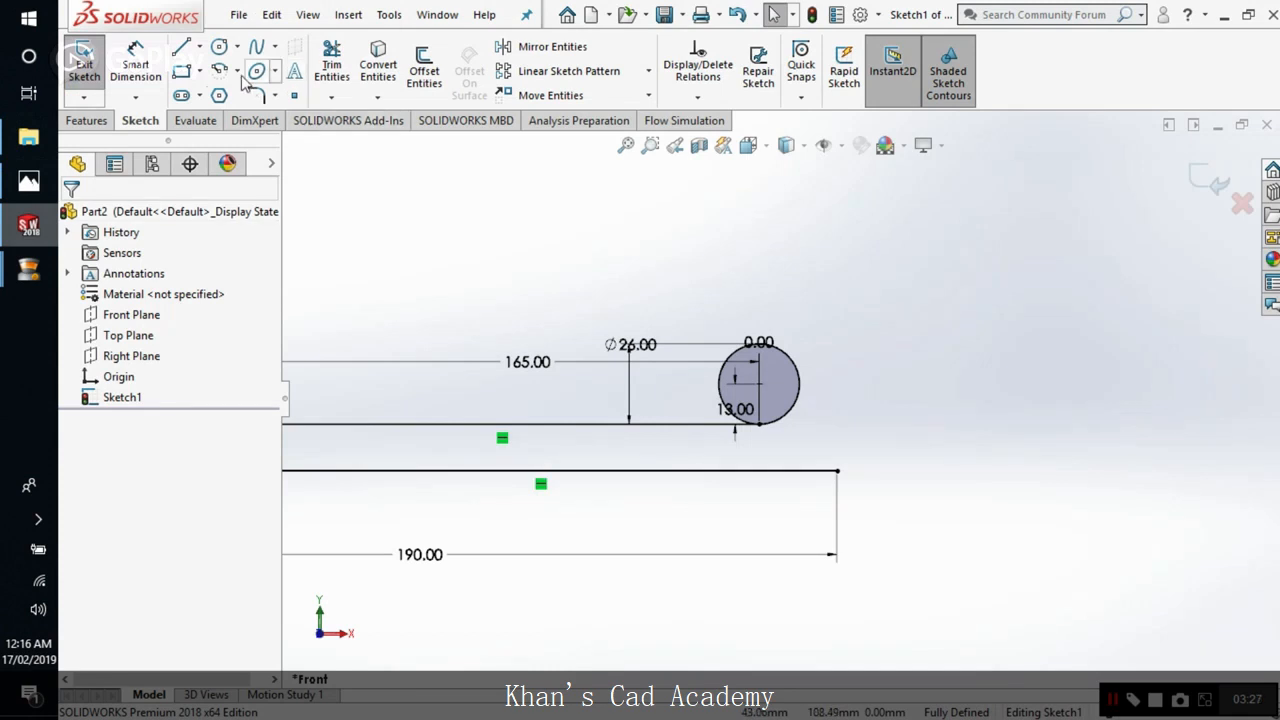
{"action": "left_click", "coordinate": [220, 52]}
{"action": "left_click", "coordinate": [944, 287]}
{"action": "left_click", "coordinate": [975, 343]}
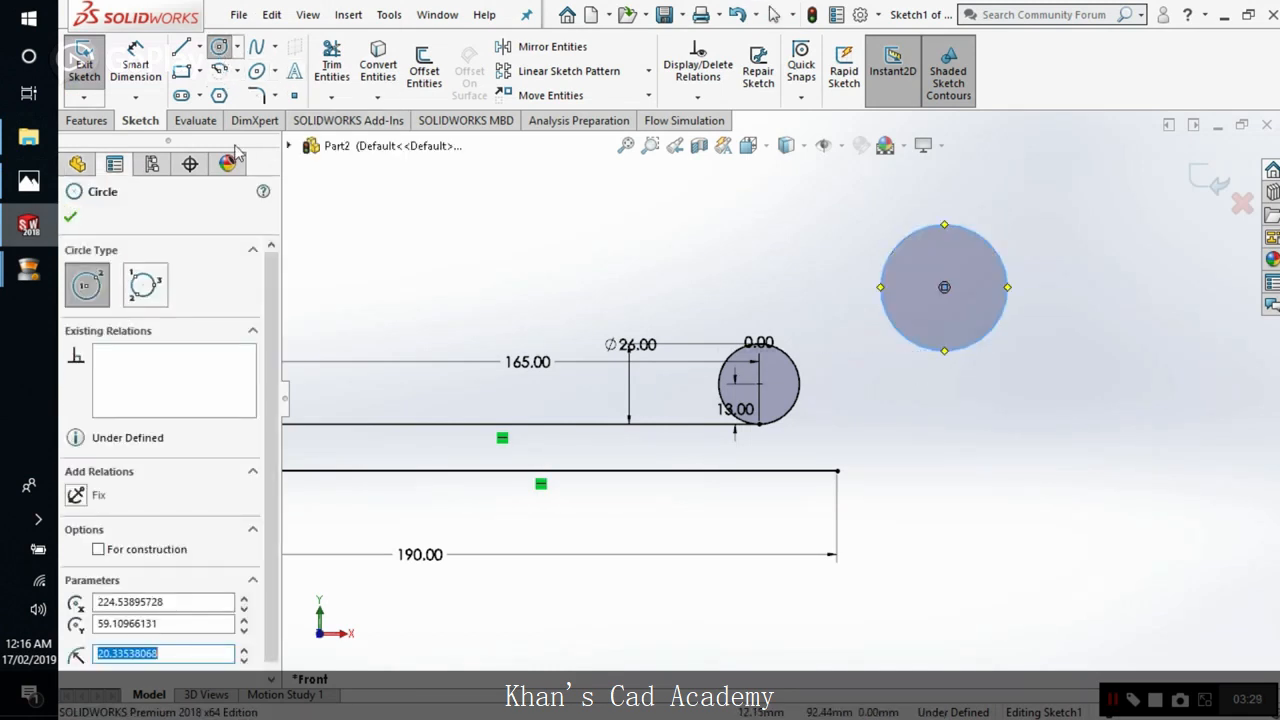
Step: Dimension the second circle's diameter as 50 mm
{"action": "left_click", "coordinate": [144, 82]}
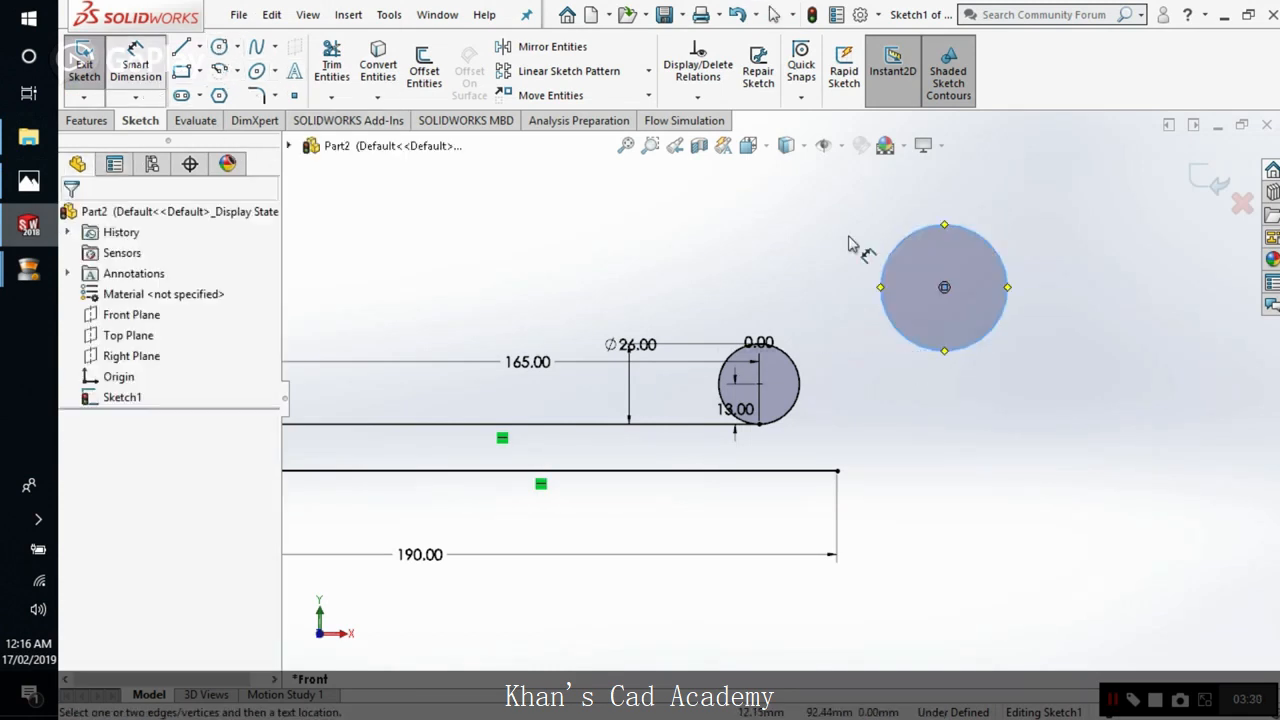
{"action": "left_click", "coordinate": [1000, 342]}
{"action": "left_click", "coordinate": [1077, 388]}
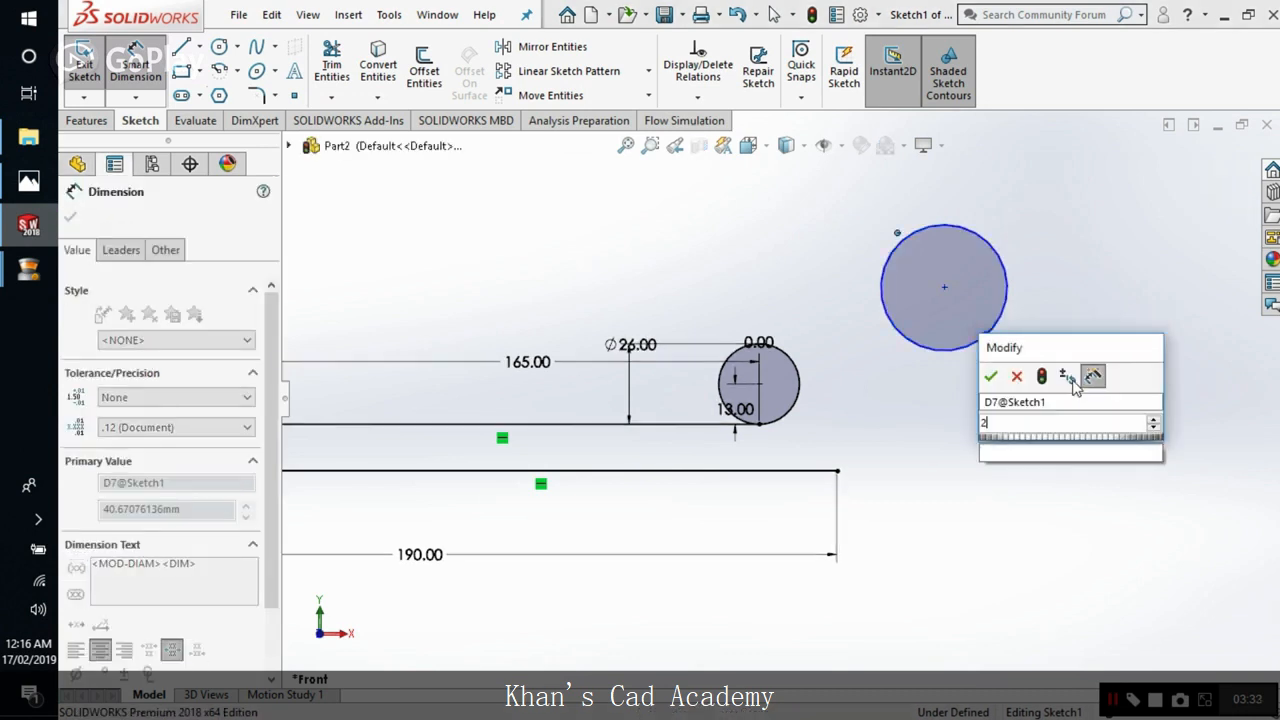
{"action": "type", "text": "25+"}
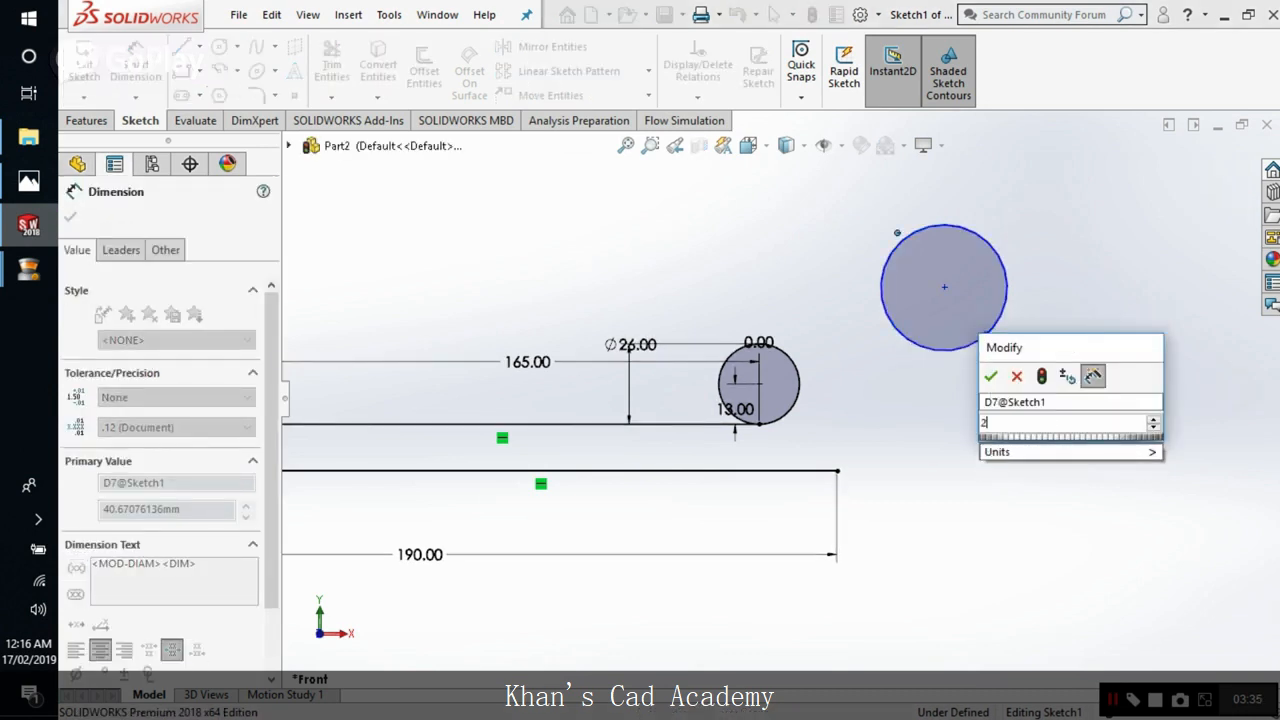
{"action": "type", "text": "25+2"}
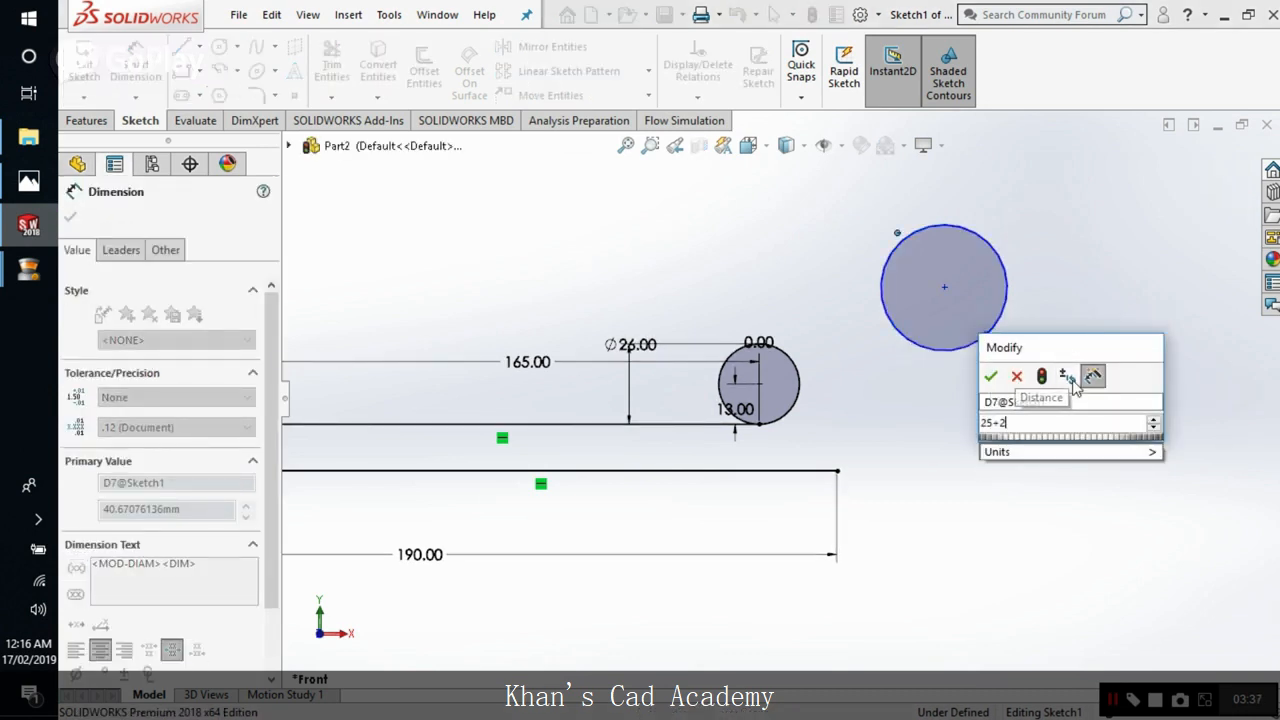
{"action": "key", "text": "Return"}
{"action": "left_click", "coordinate": [771, 240]}
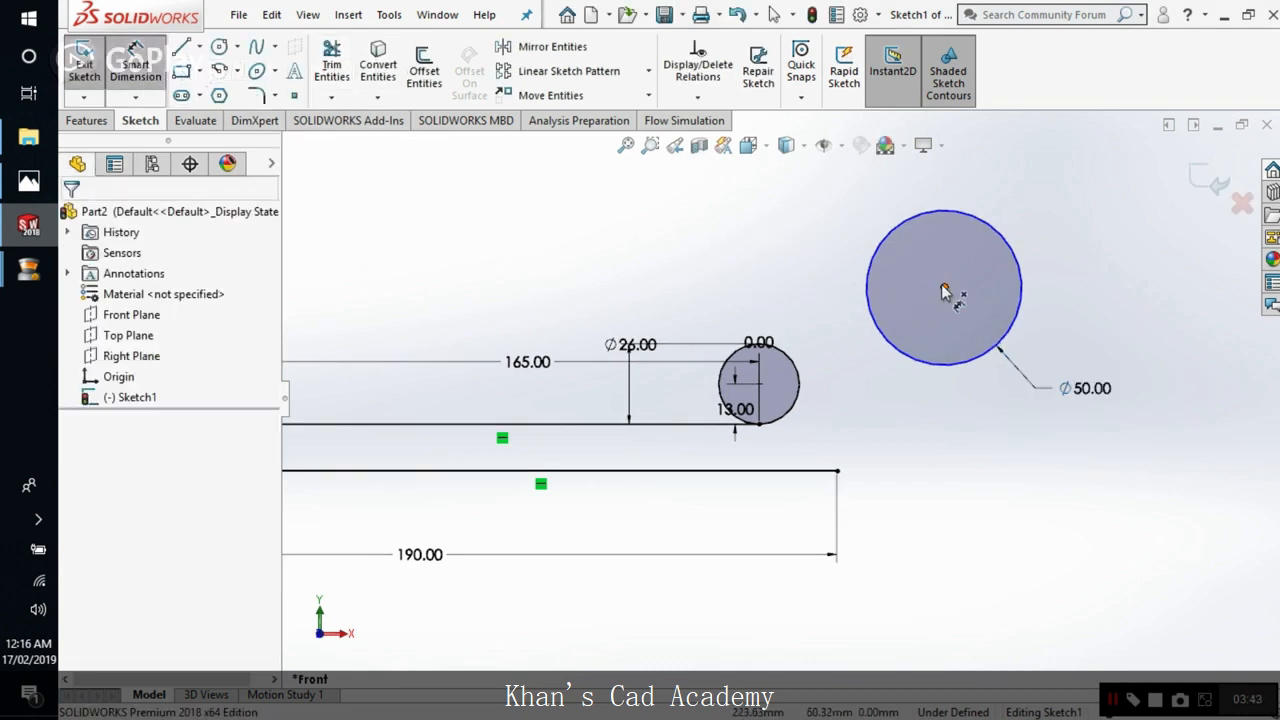
Step: Dimension the horizontal distance between the 50 mm circle's centre and the lower horizontal line's free end as 0 mm
{"action": "left_click", "coordinate": [944, 289]}
{"action": "left_click", "coordinate": [837, 470]}
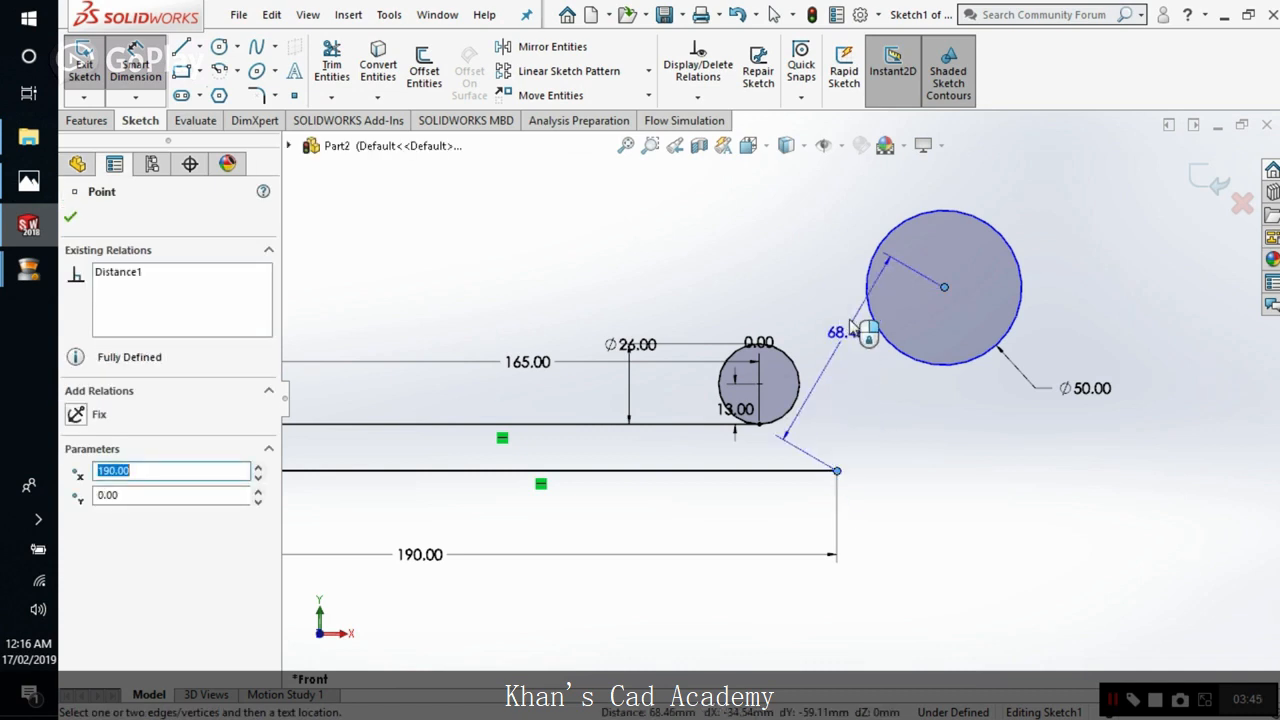
{"action": "left_click", "coordinate": [902, 216]}
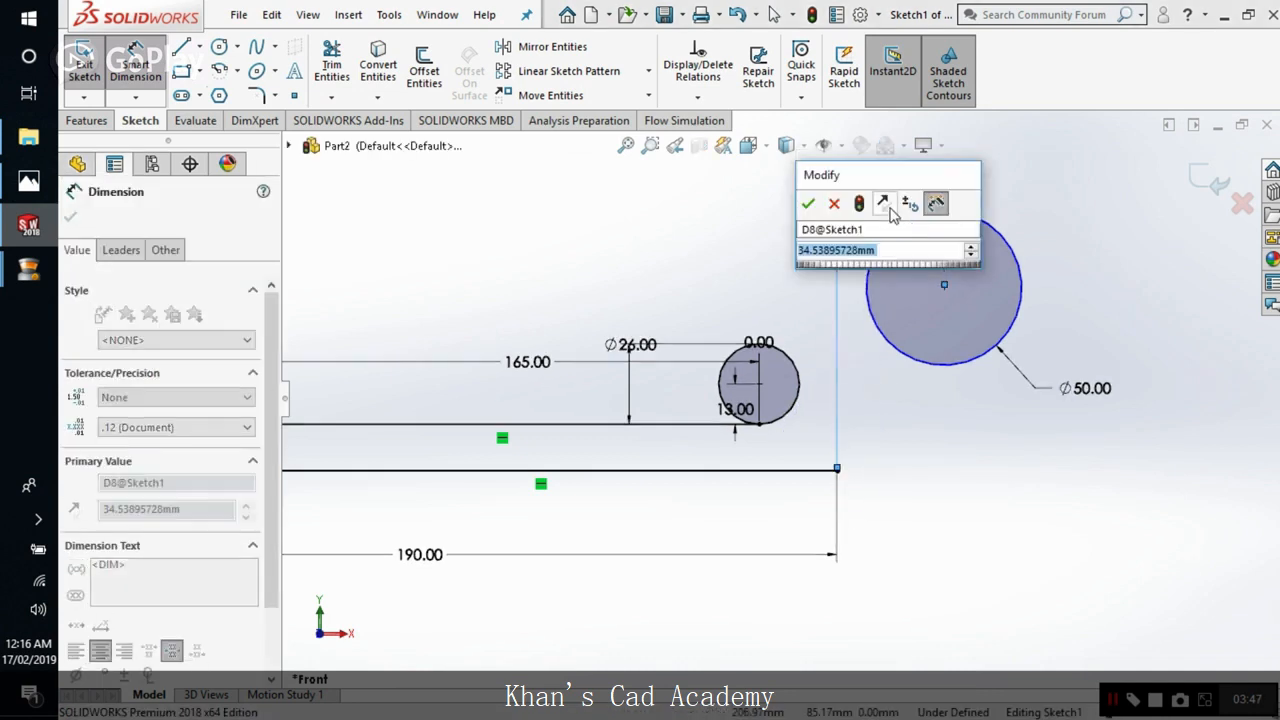
{"action": "type", "text": "0"}
{"action": "key", "text": "Return"}
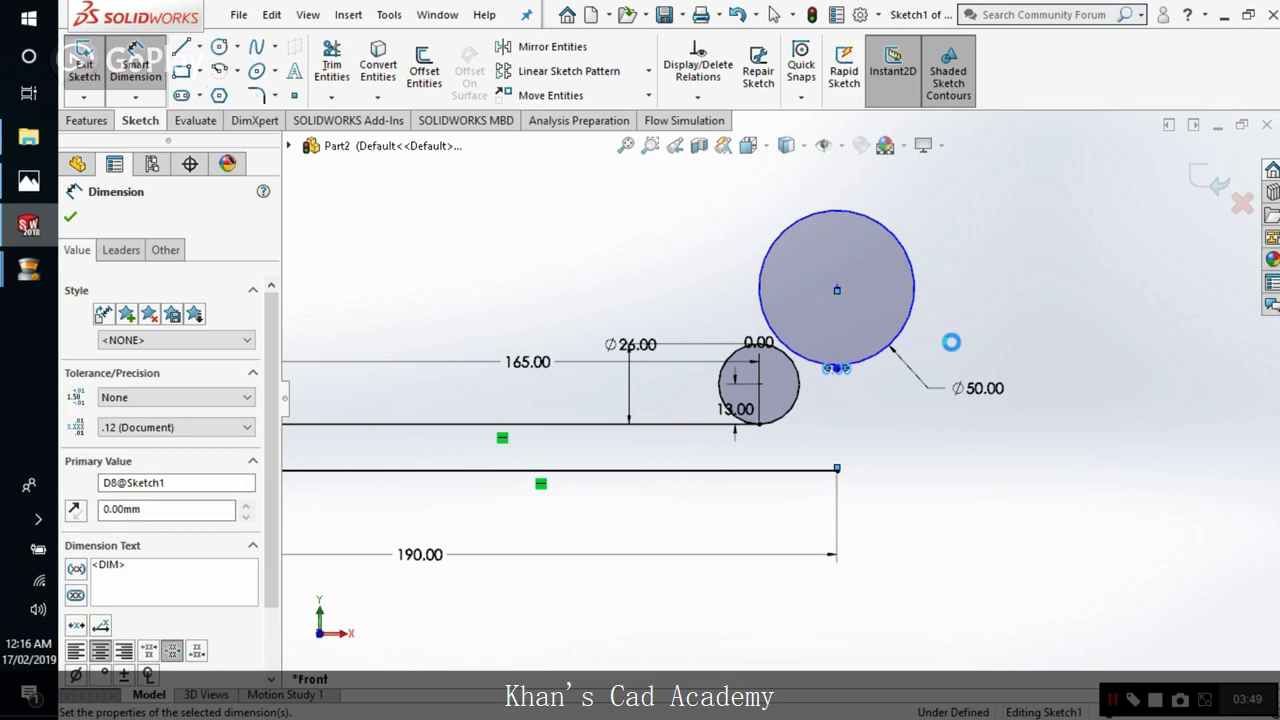
{"action": "left_click", "coordinate": [926, 487]}
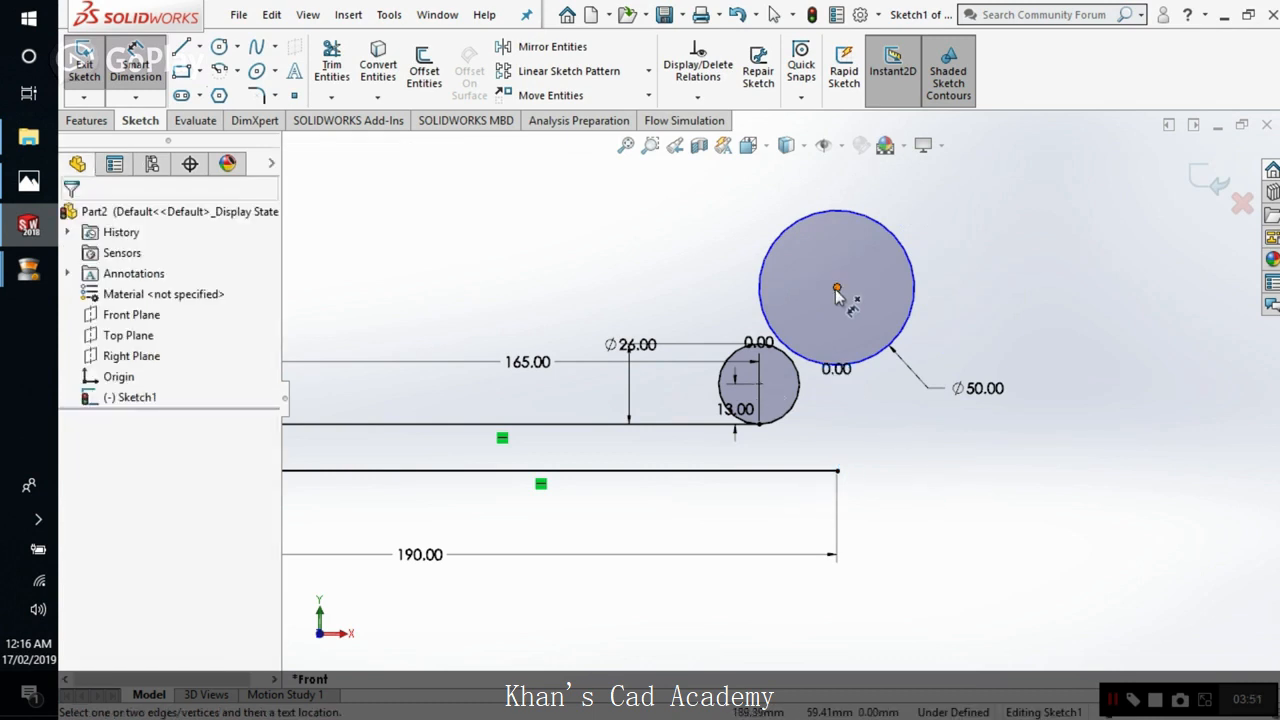
Step: Check the hook's outer radius in the reference drawing and dimension the 50 mm circle's centre 25 mm vertically above the lower line
{"action": "left_click", "coordinate": [838, 289]}
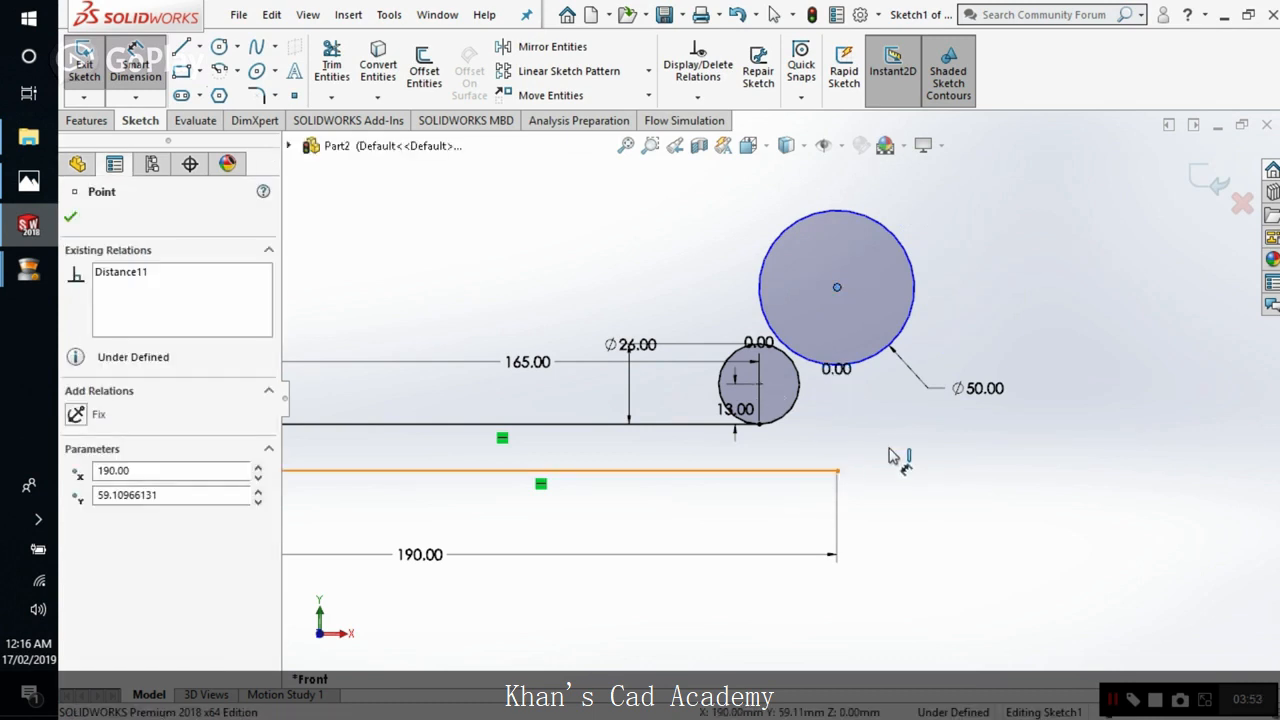
{"action": "left_click", "coordinate": [820, 470]}
{"action": "left_click", "coordinate": [1033, 358]}
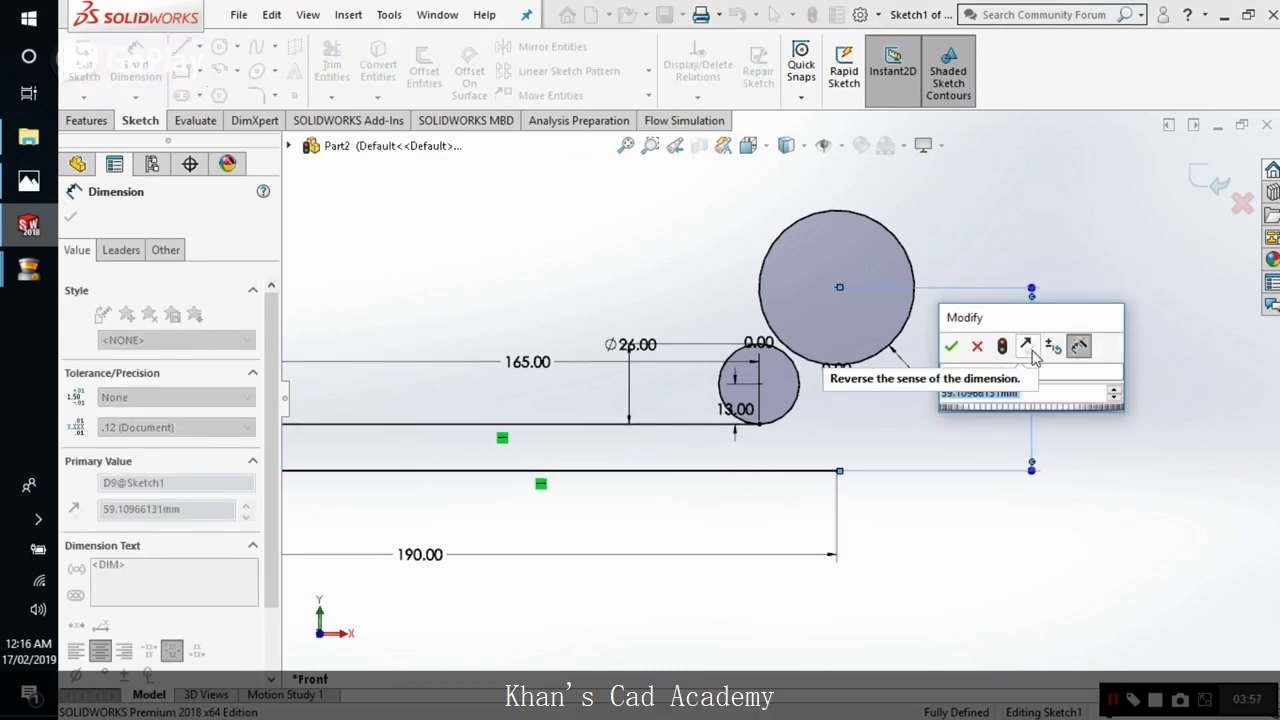
{"action": "left_click", "coordinate": [28, 182]}
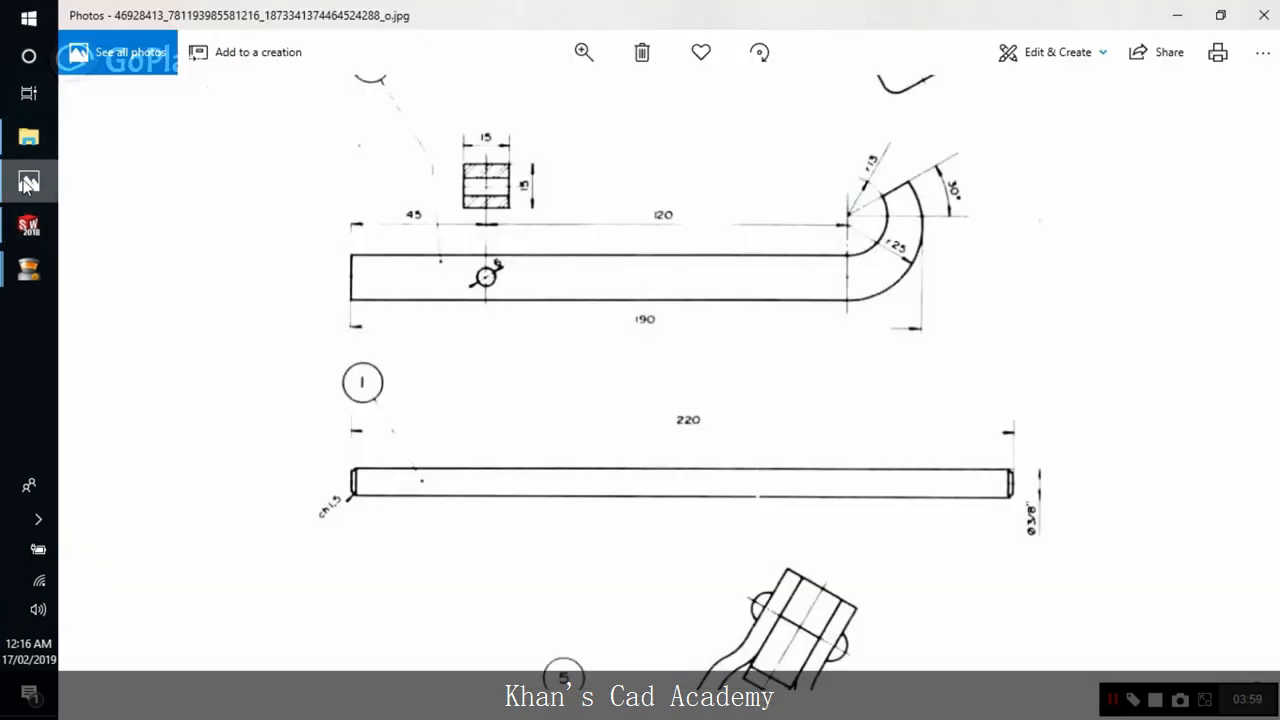
{"action": "left_click", "coordinate": [28, 182]}
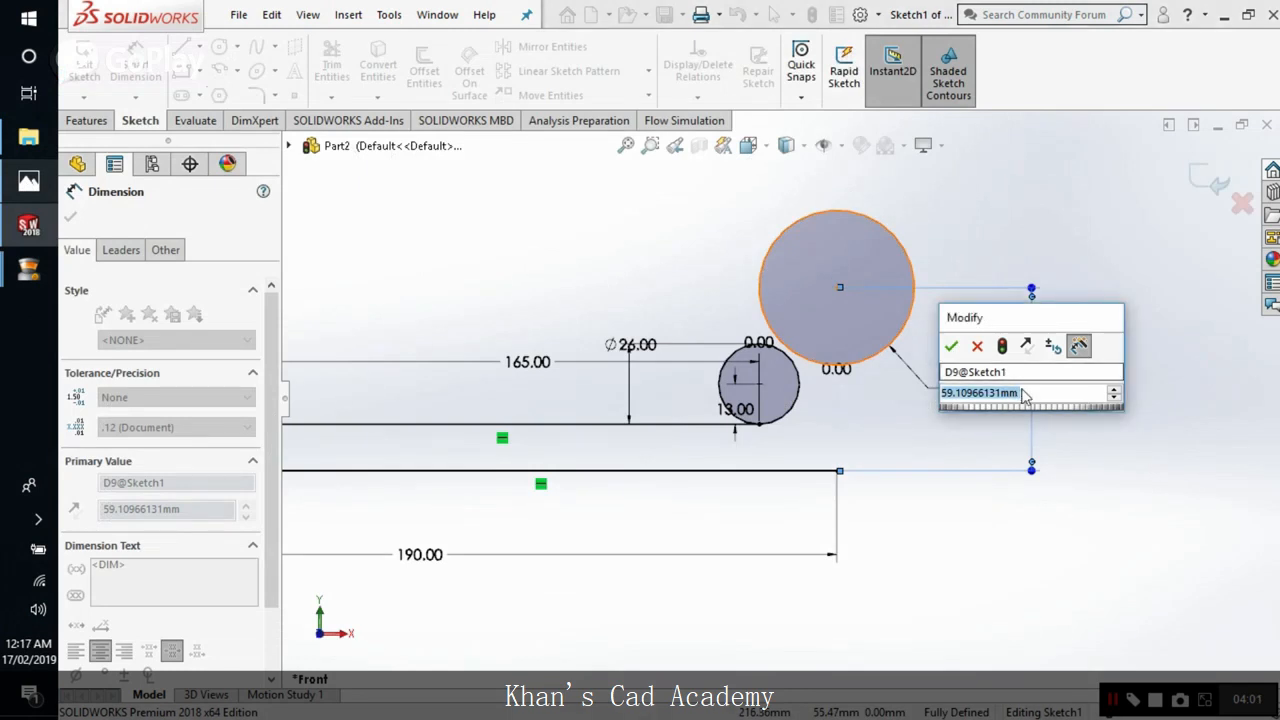
{"action": "type", "text": "25"}
{"action": "key", "text": "Return"}
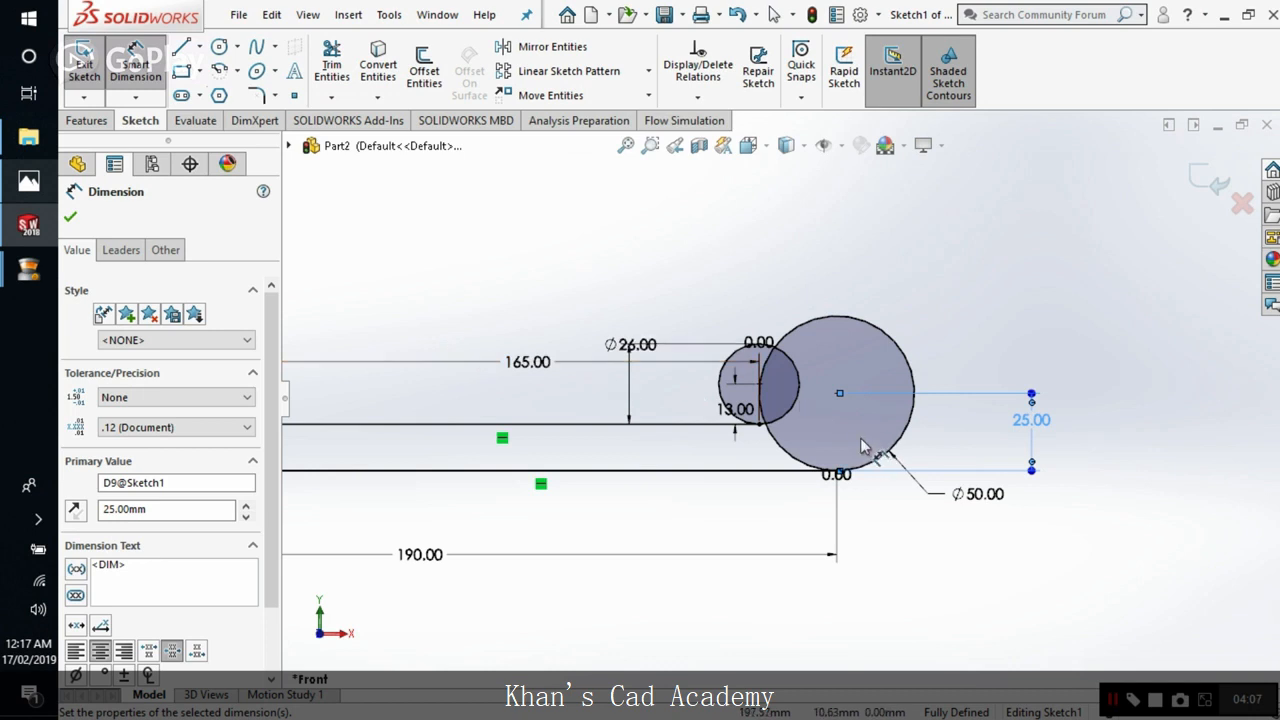
{"action": "left_click", "coordinate": [71, 219]}
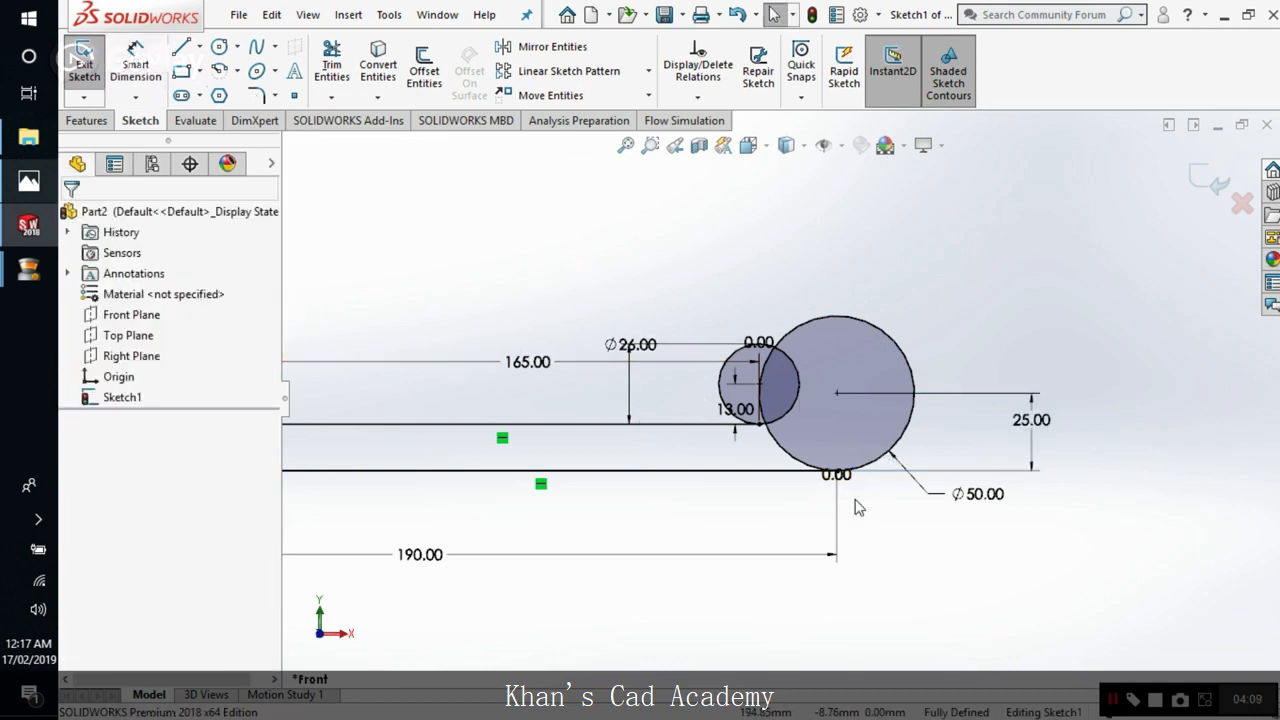
Step: Set the horizontal distance between the 50 mm circle's centre and the lower line's free end to 25 mm
{"action": "left_click", "coordinate": [831, 476]}
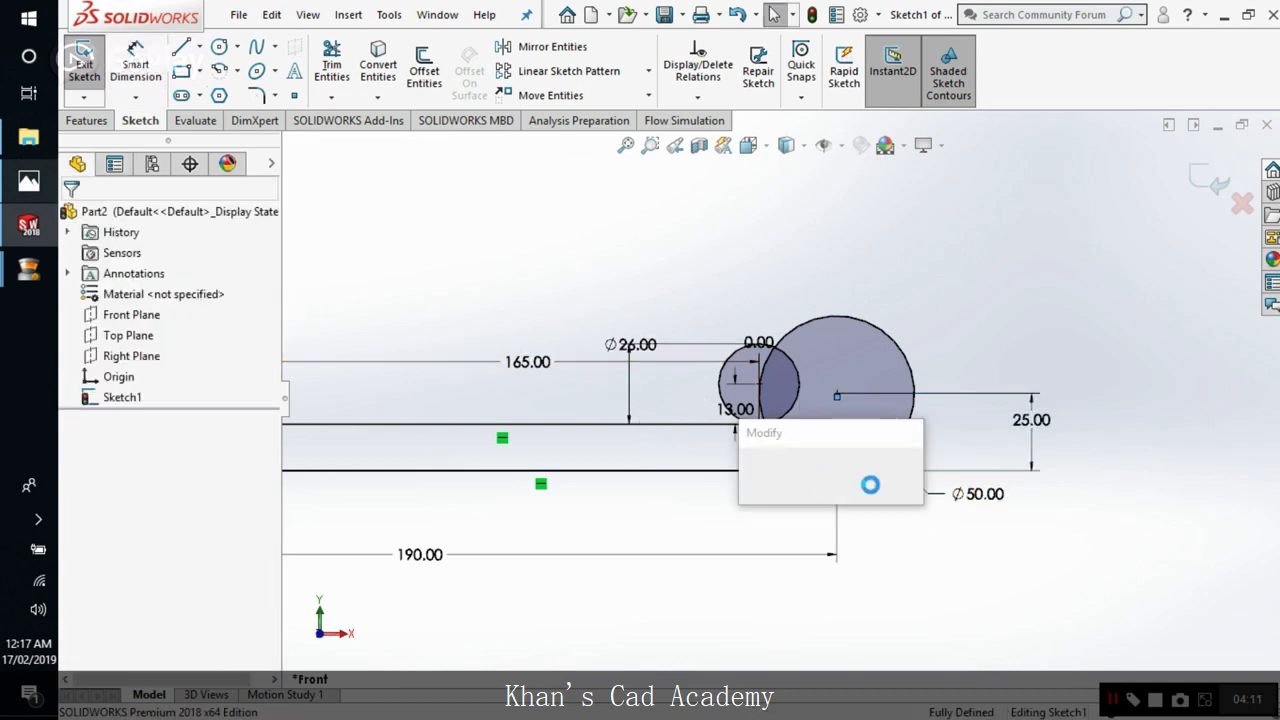
{"action": "type", "text": "25"}
{"action": "key", "text": "Return"}
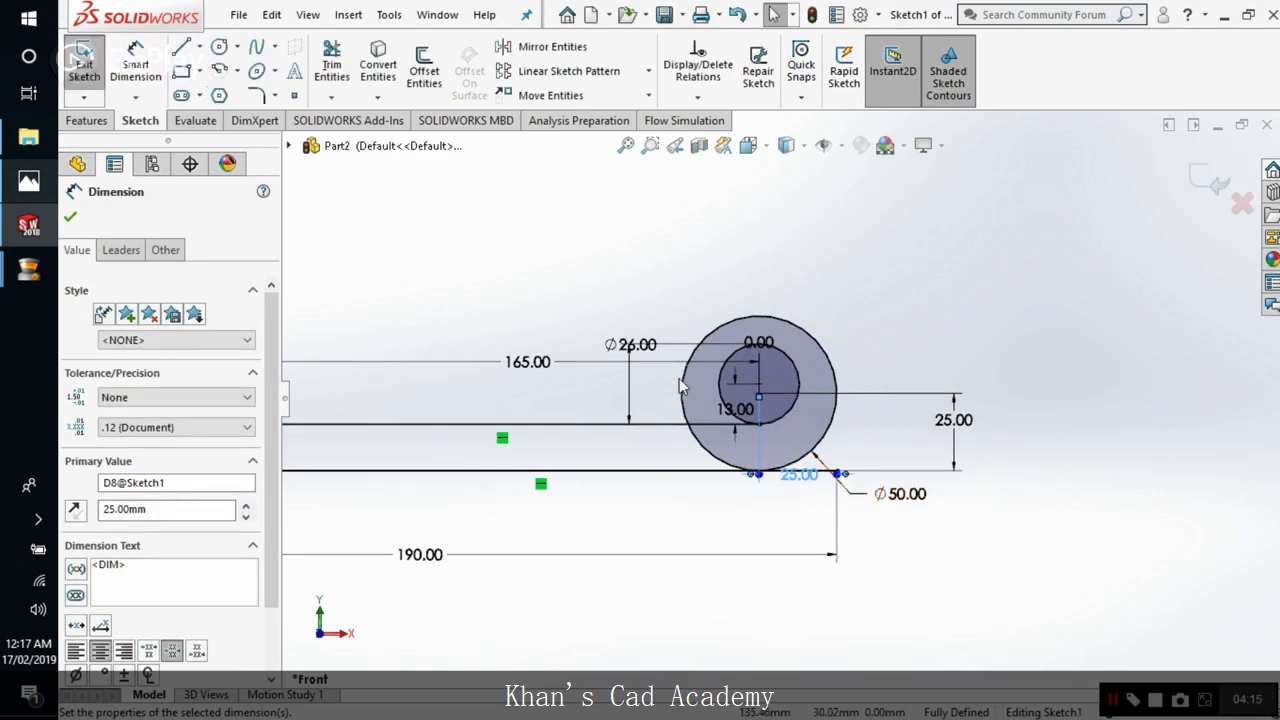
{"action": "scroll", "coordinate": [710, 390], "scroll_direction": "down", "scroll_amount": 2}
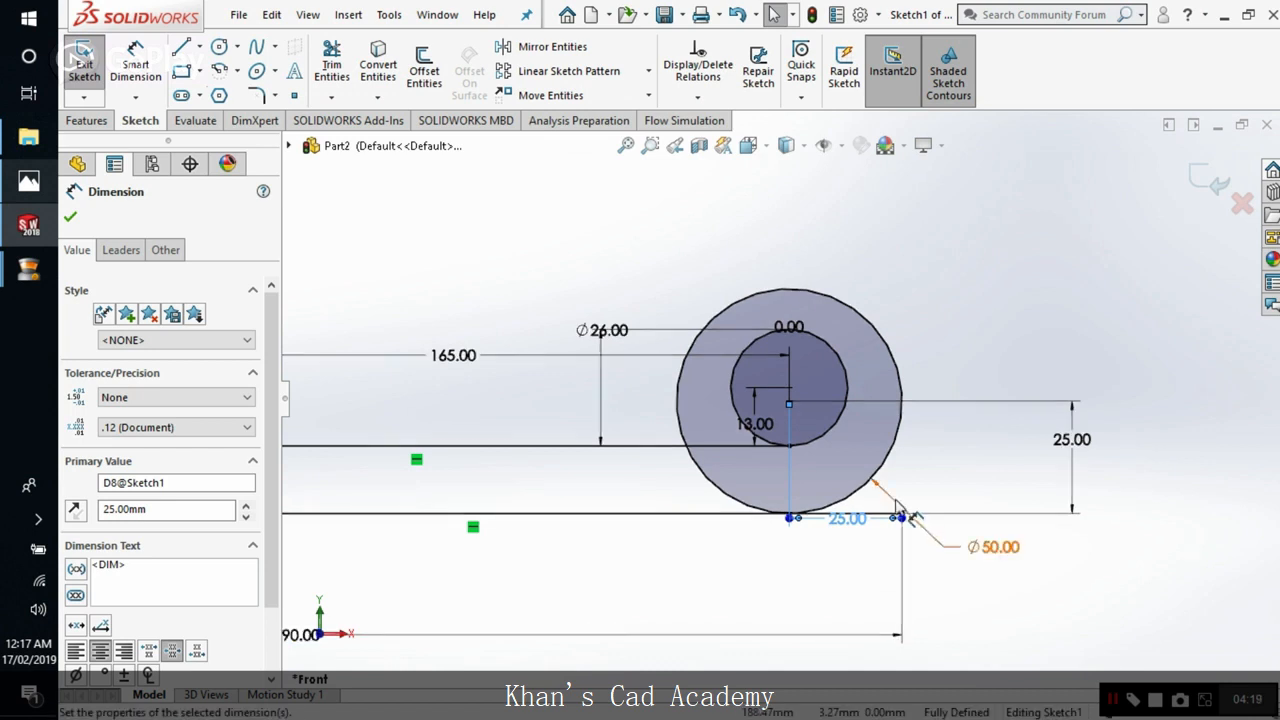
{"action": "scroll", "coordinate": [908, 517], "scroll_direction": "down", "scroll_amount": 3}
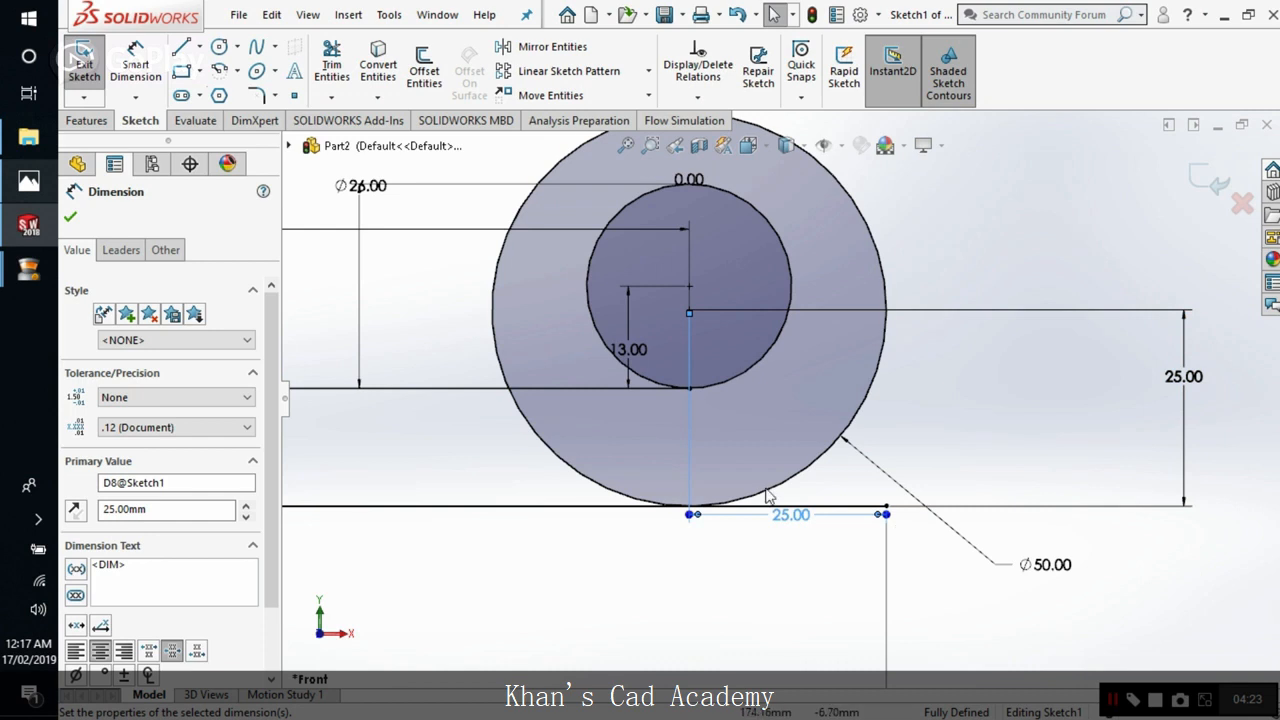
{"action": "left_click", "coordinate": [71, 217]}
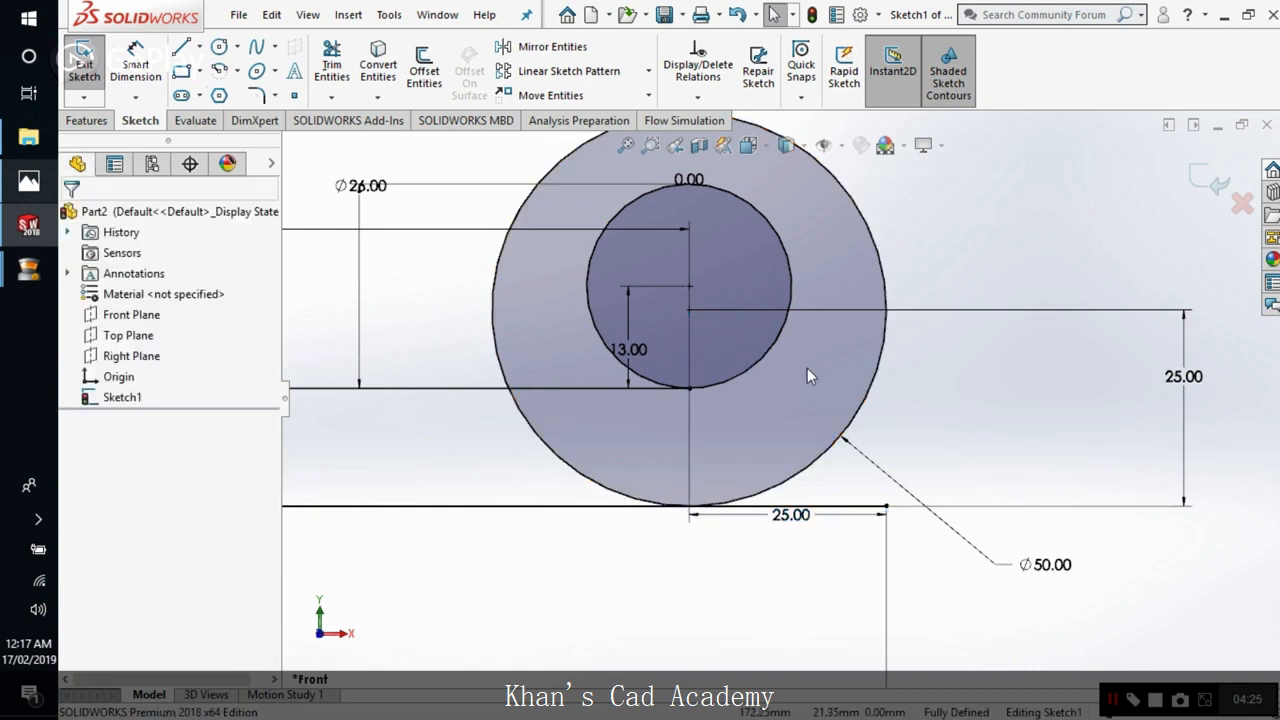
Step: Move the 26 mm diameter dimension's text down between its extension lines, beside the circles
{"action": "scroll", "coordinate": [805, 367], "scroll_direction": "up", "scroll_amount": 2}
{"action": "left_click_drag", "start_coordinate": [446, 245], "coordinate": [450, 328]}
{"action": "left_click", "coordinate": [409, 200]}
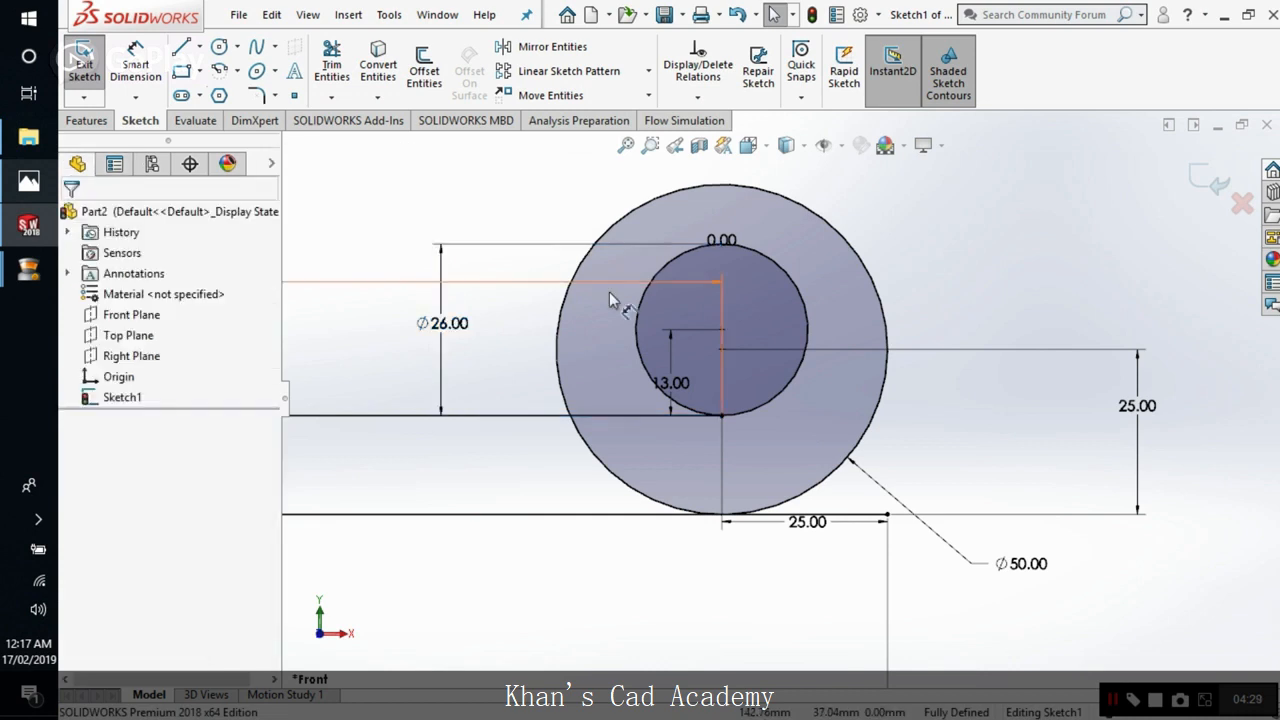
{"action": "scroll", "coordinate": [612, 294], "scroll_direction": "up", "scroll_amount": 1}
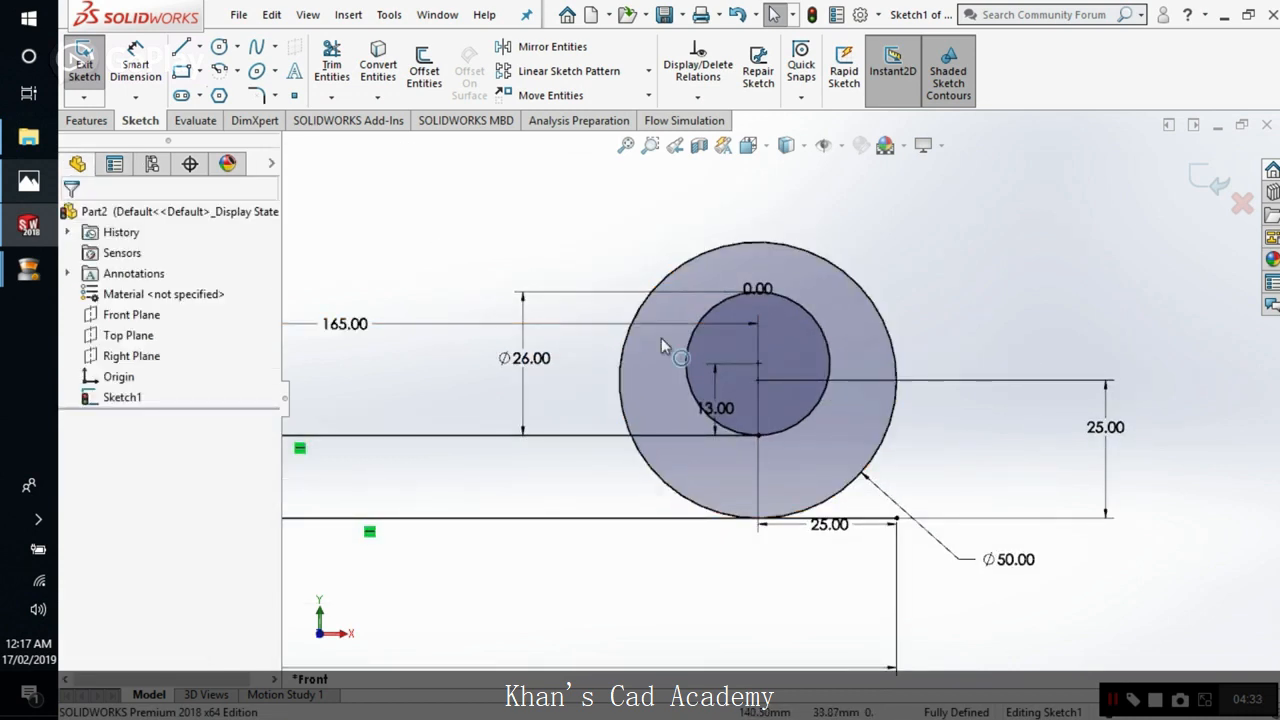
Step: Trim the lower line's end that extends past its tangent point with the 50 mm circle
{"action": "left_click", "coordinate": [331, 62]}
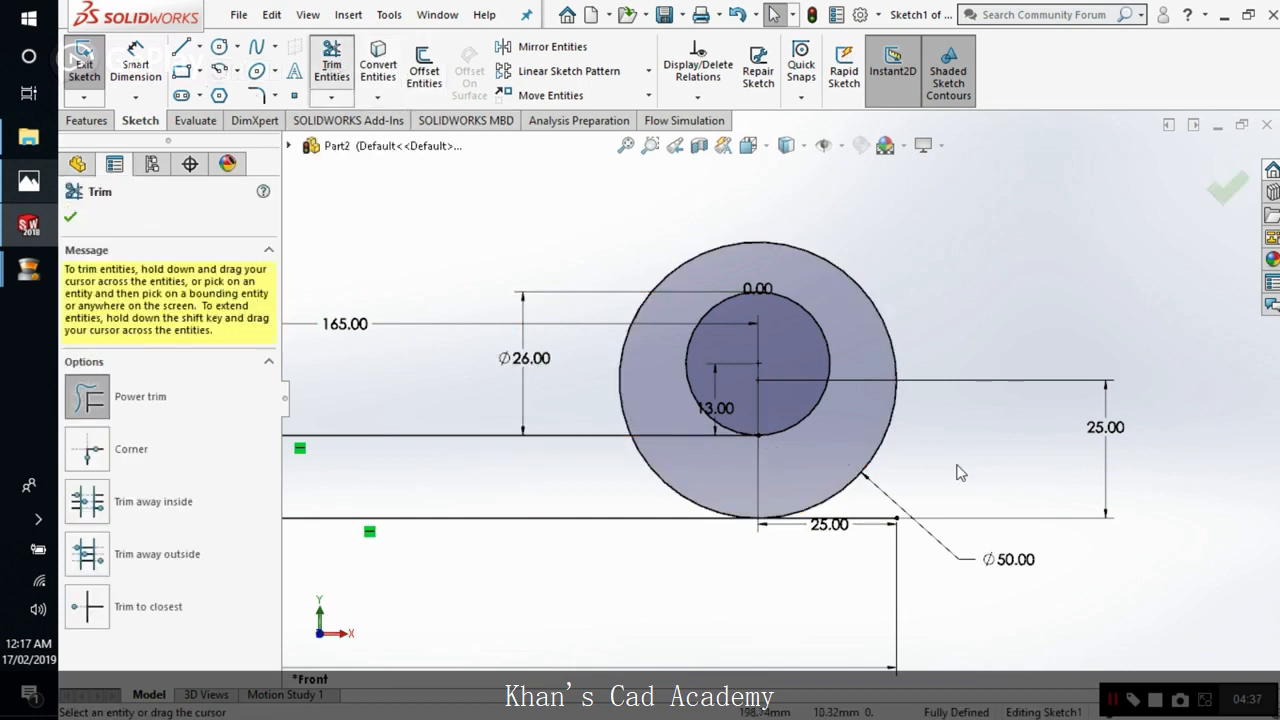
{"action": "left_click_drag", "start_coordinate": [933, 476], "coordinate": [850, 546]}
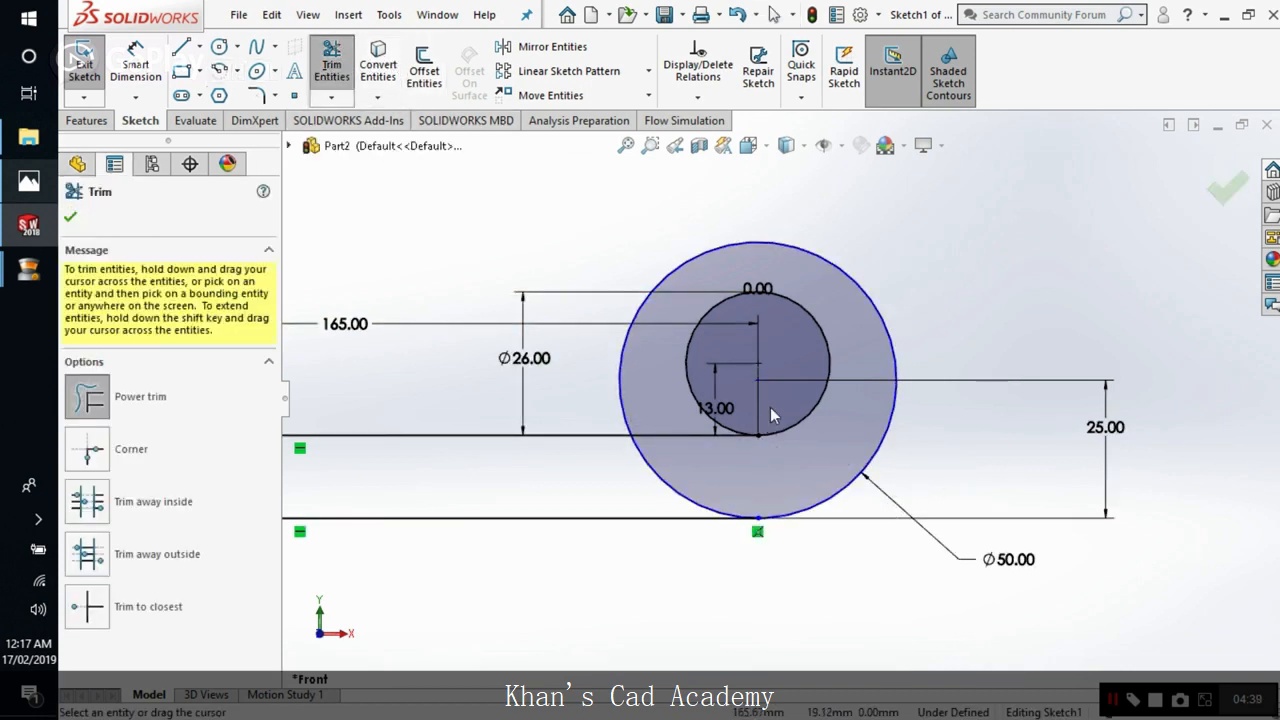
{"action": "scroll", "coordinate": [772, 412], "scroll_direction": "up", "scroll_amount": 2}
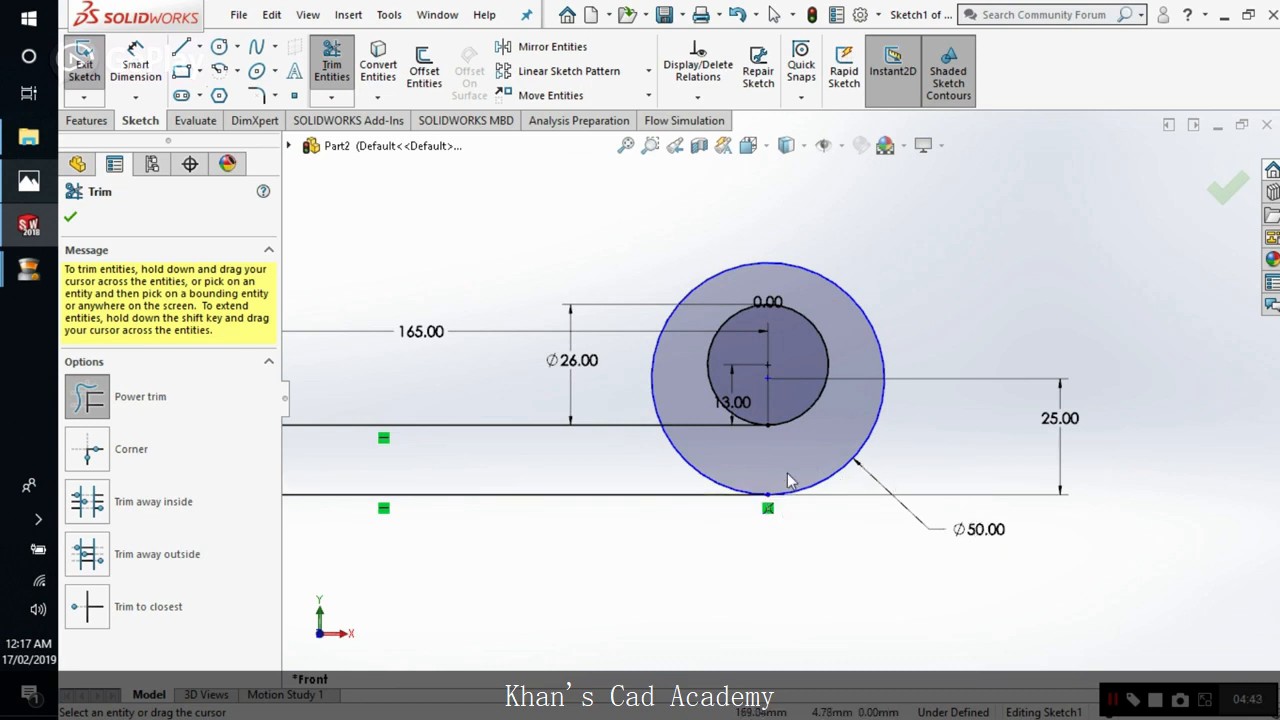
{"action": "left_click", "coordinate": [71, 218]}
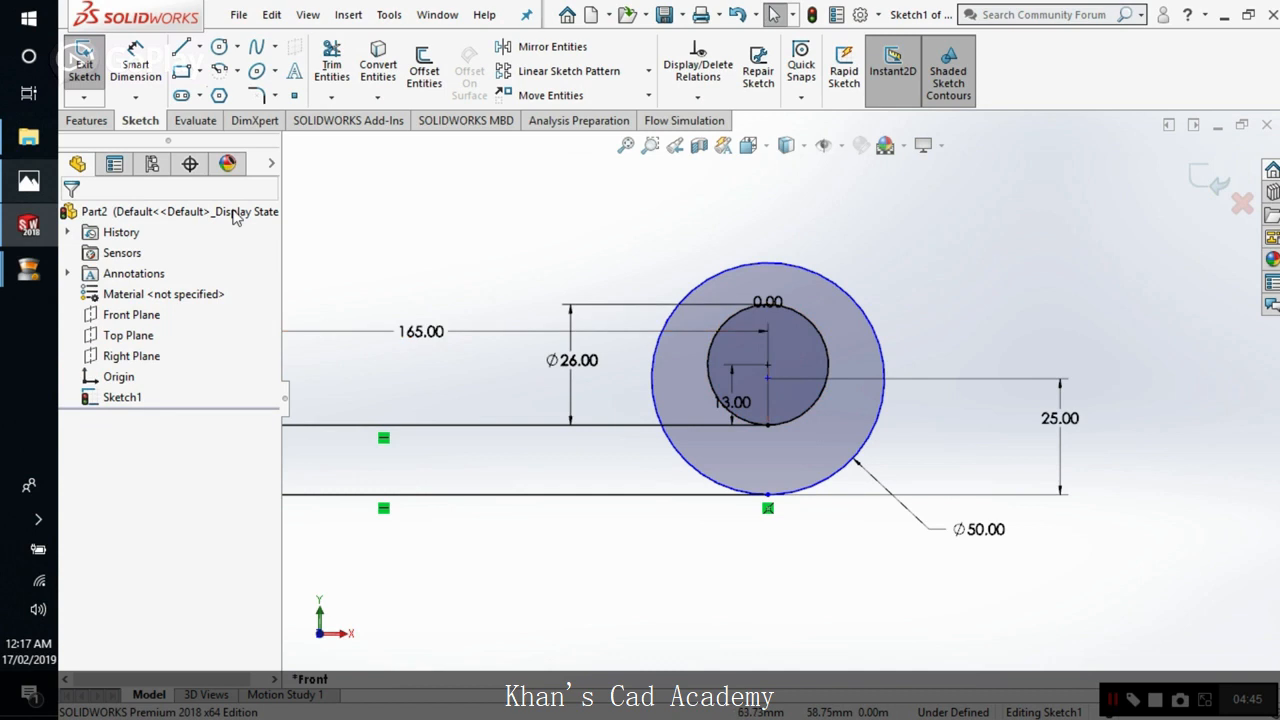
Step: Check the hook tip's angle in the reference drawing and sketch a horizontal centerline about 45 mm long outward from the 26 mm circle's centre
{"action": "left_click", "coordinate": [29, 182]}
{"action": "scroll", "coordinate": [800, 230], "scroll_direction": "down", "scroll_amount": 1}
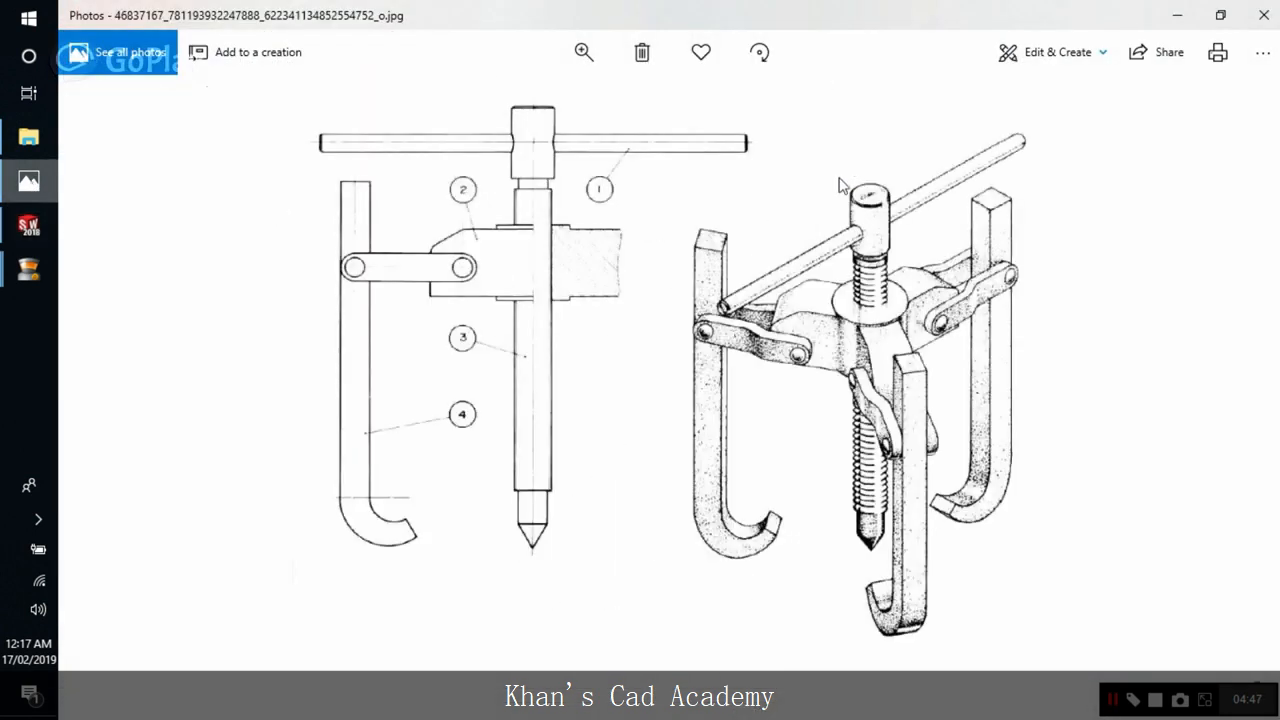
{"action": "scroll", "coordinate": [855, 205], "scroll_direction": "up", "scroll_amount": 1}
{"action": "scroll", "coordinate": [820, 195], "scroll_direction": "up", "scroll_amount": 3, "text": "ctrl"}
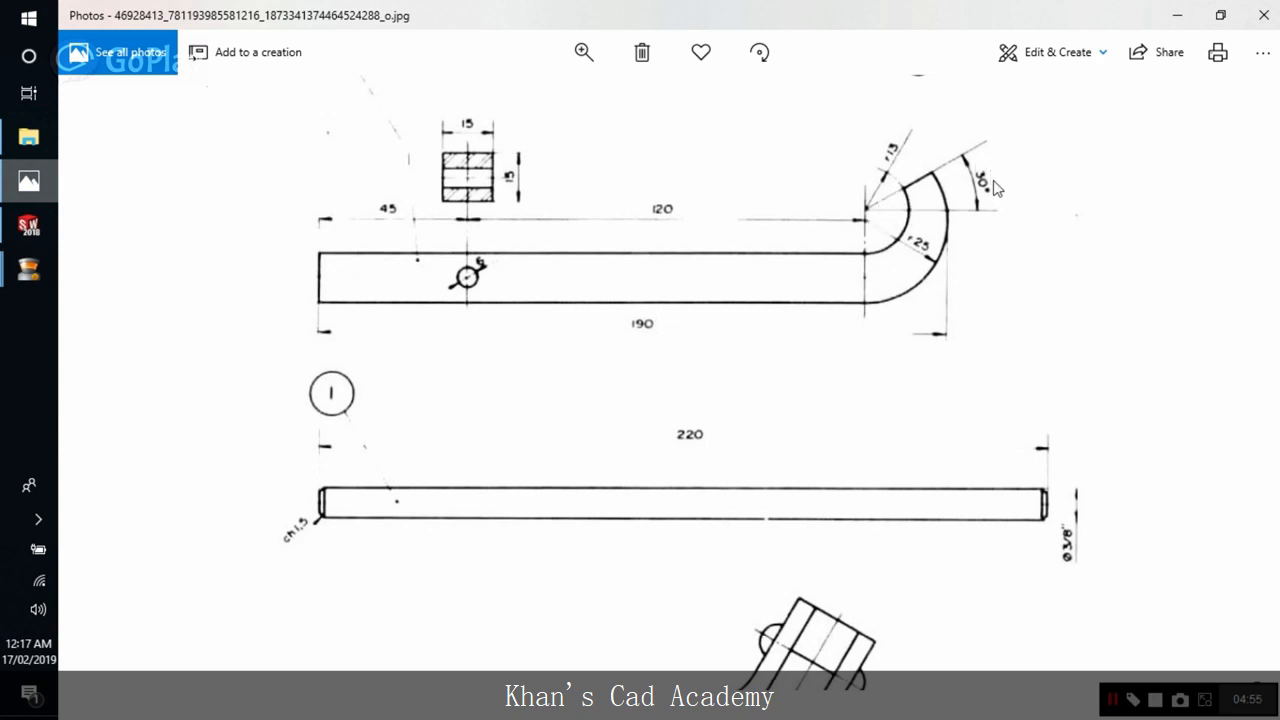
{"action": "key", "text": "alt+Tab"}
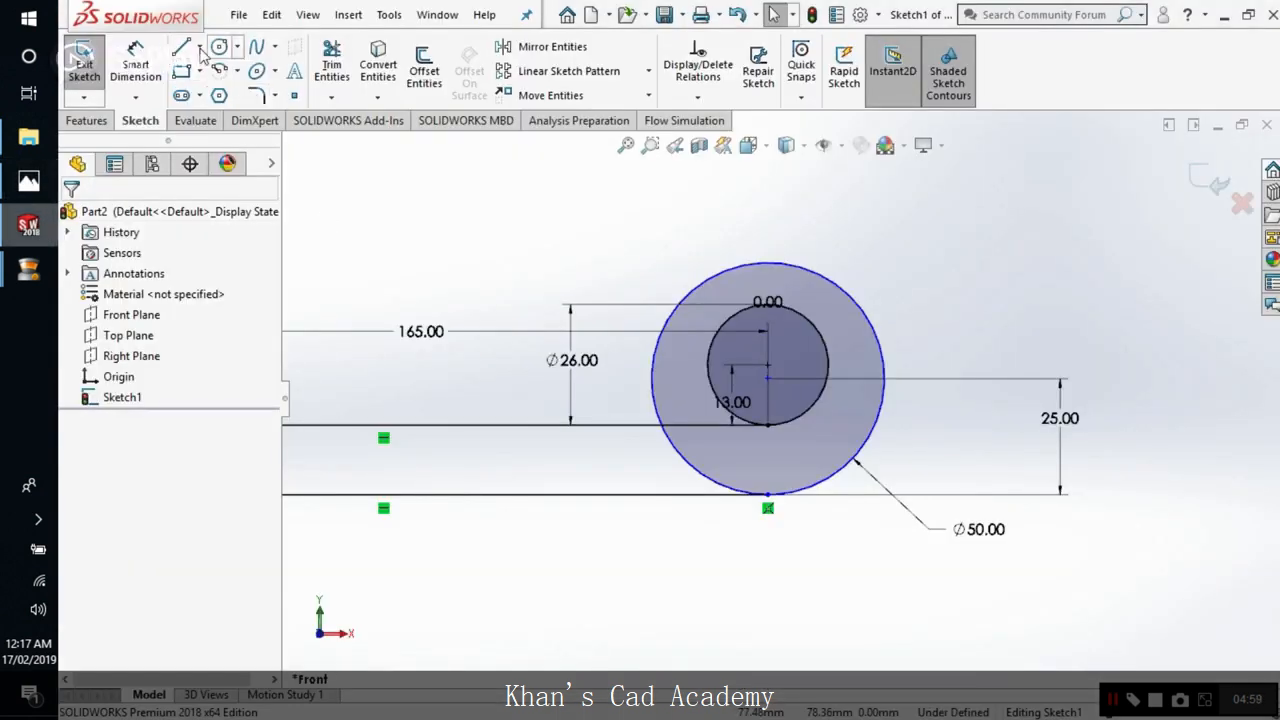
{"action": "key", "text": "l"}
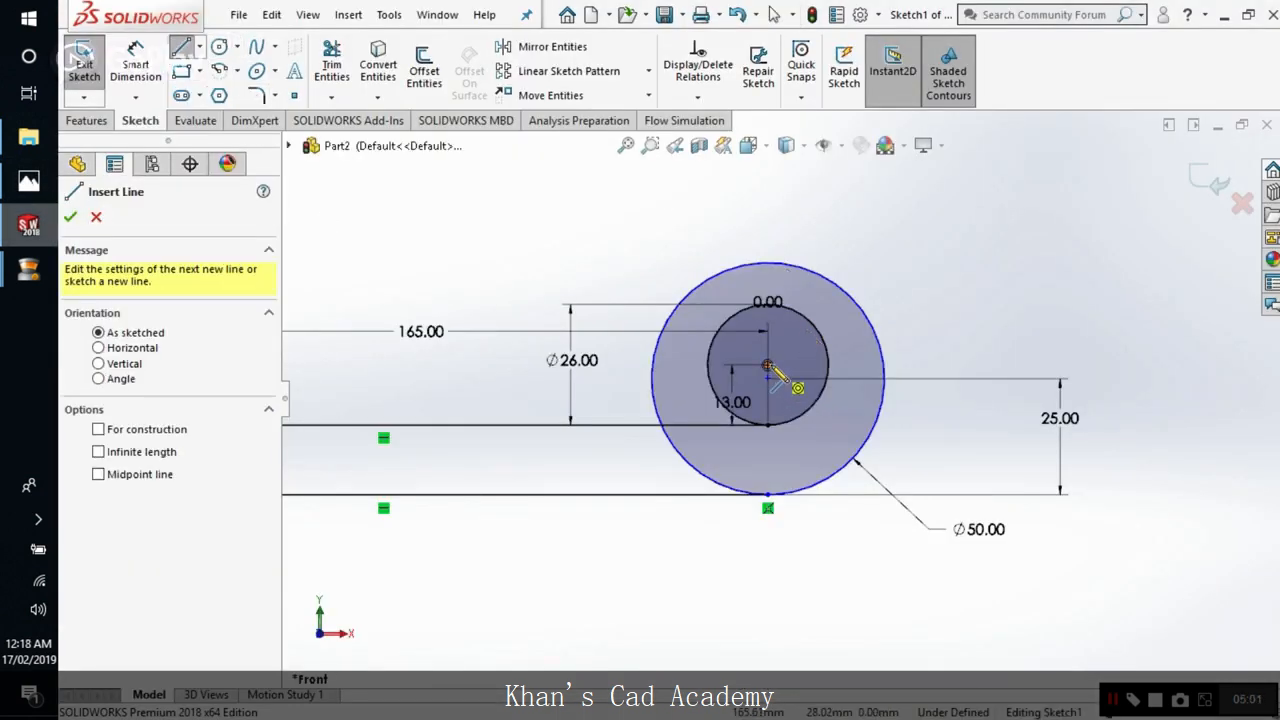
{"action": "left_click", "coordinate": [767, 366]}
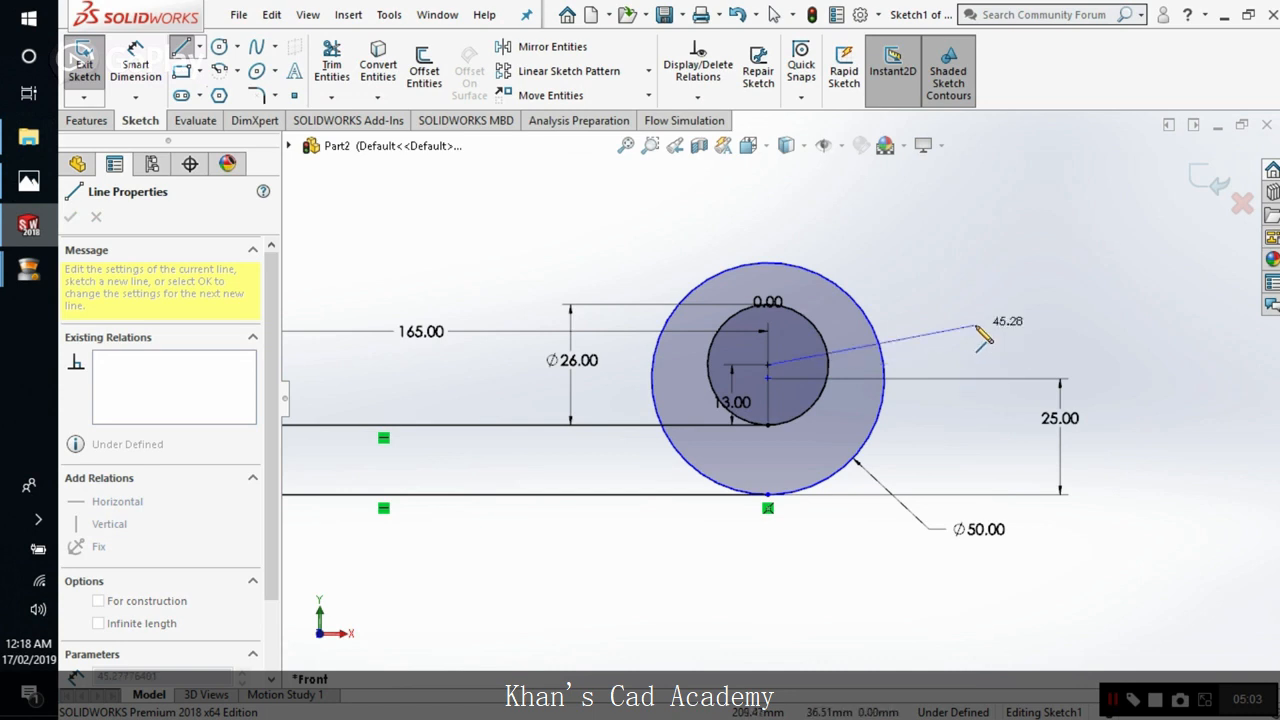
{"action": "left_click", "coordinate": [976, 365]}
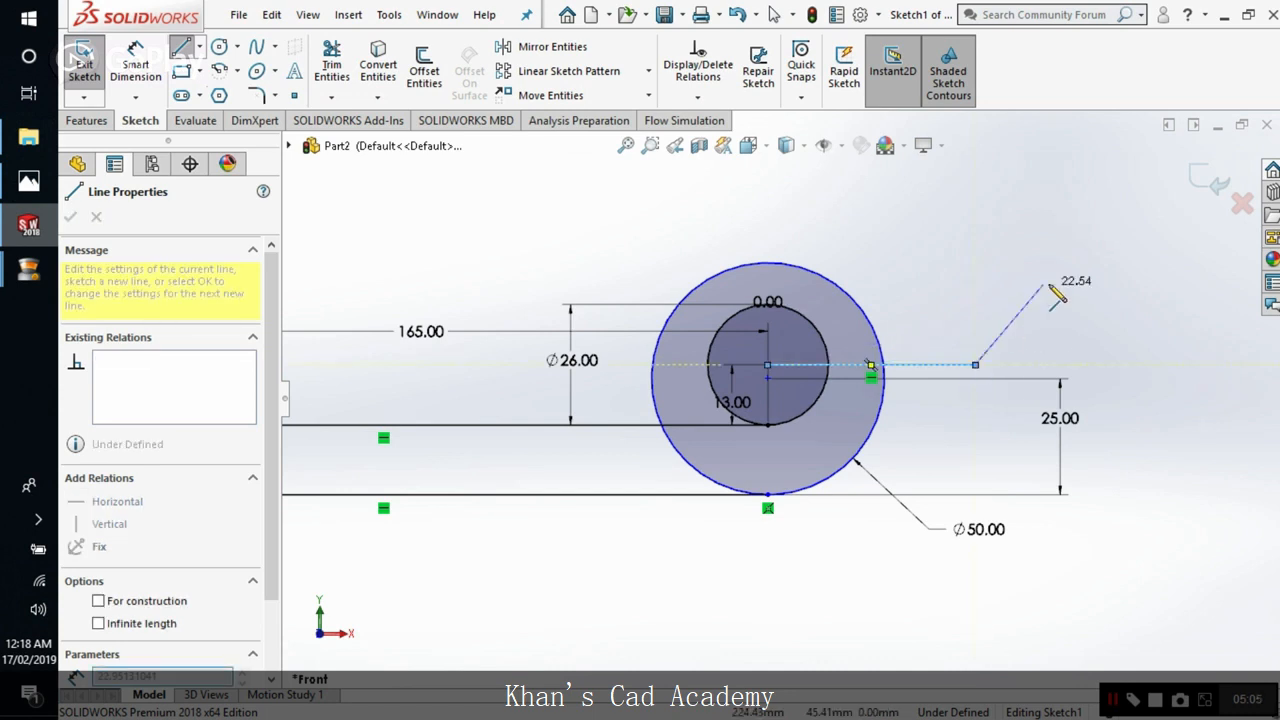
{"action": "right_click", "coordinate": [1043, 284]}
{"action": "left_click", "coordinate": [1070, 306]}
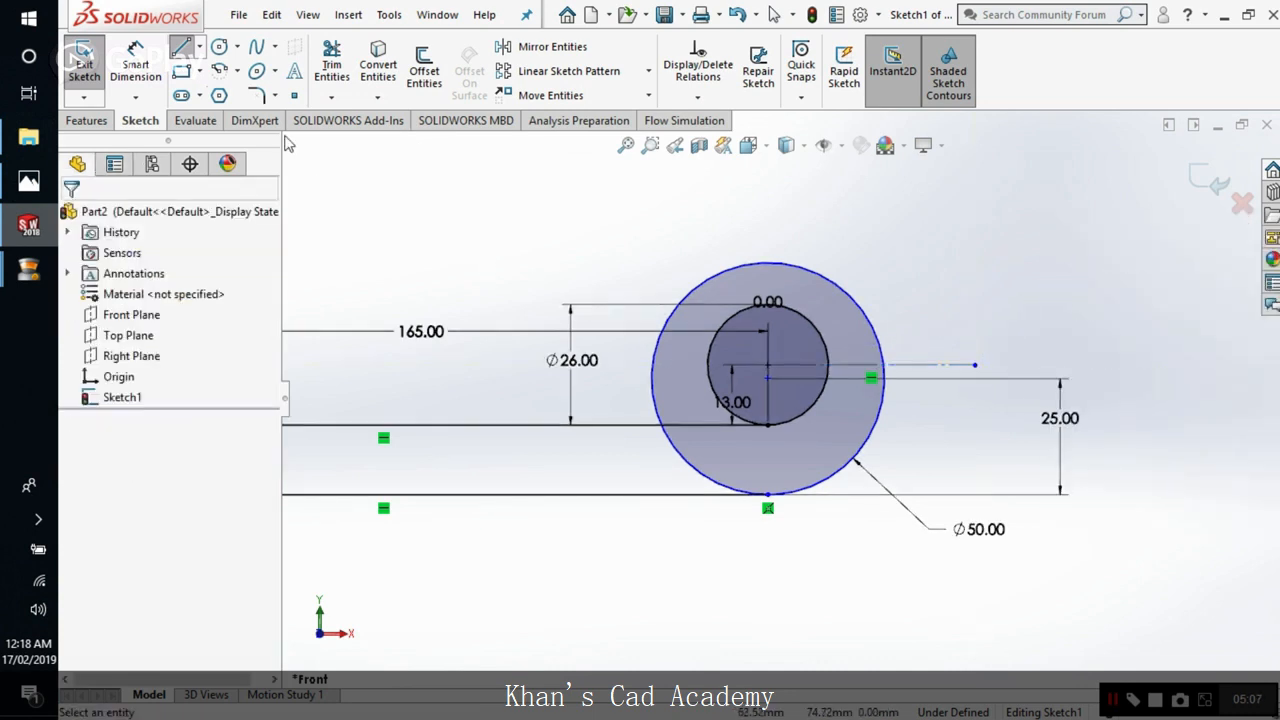
Step: Sketch a solid line from the 26 mm circle's centre, rising about 32° above the centerline and ending outside the 50 mm circle
{"action": "left_click", "coordinate": [181, 47]}
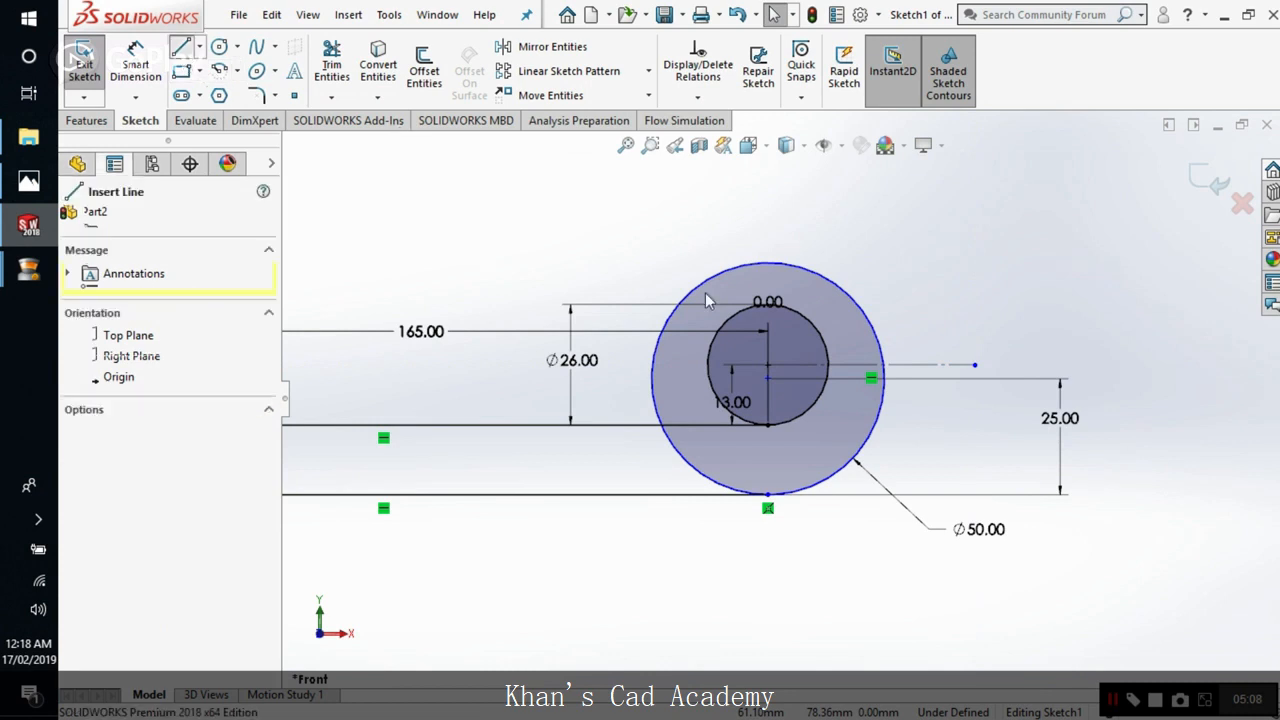
{"action": "left_click", "coordinate": [767, 365]}
{"action": "left_click", "coordinate": [975, 235]}
{"action": "right_click", "coordinate": [868, 197]}
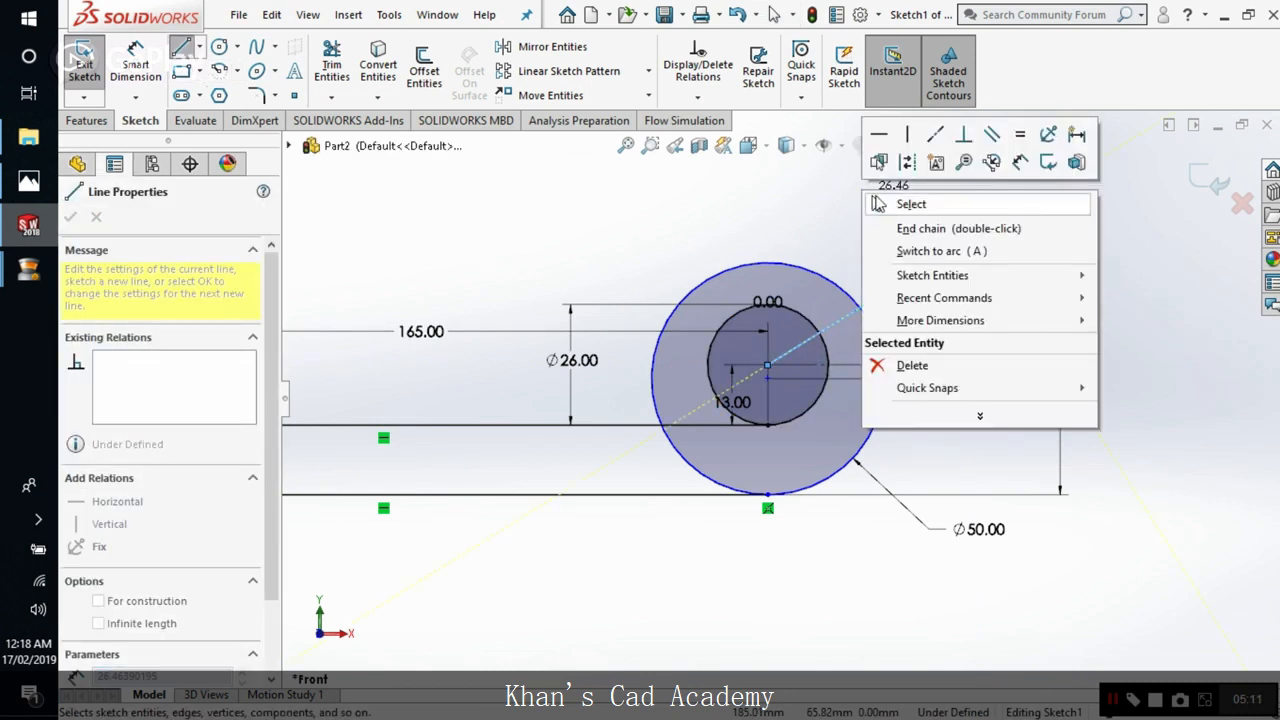
{"action": "left_click", "coordinate": [908, 203]}
Step: Dimension the angle between the sloped line and the horizontal centerline as 30°
{"action": "left_click", "coordinate": [135, 65]}
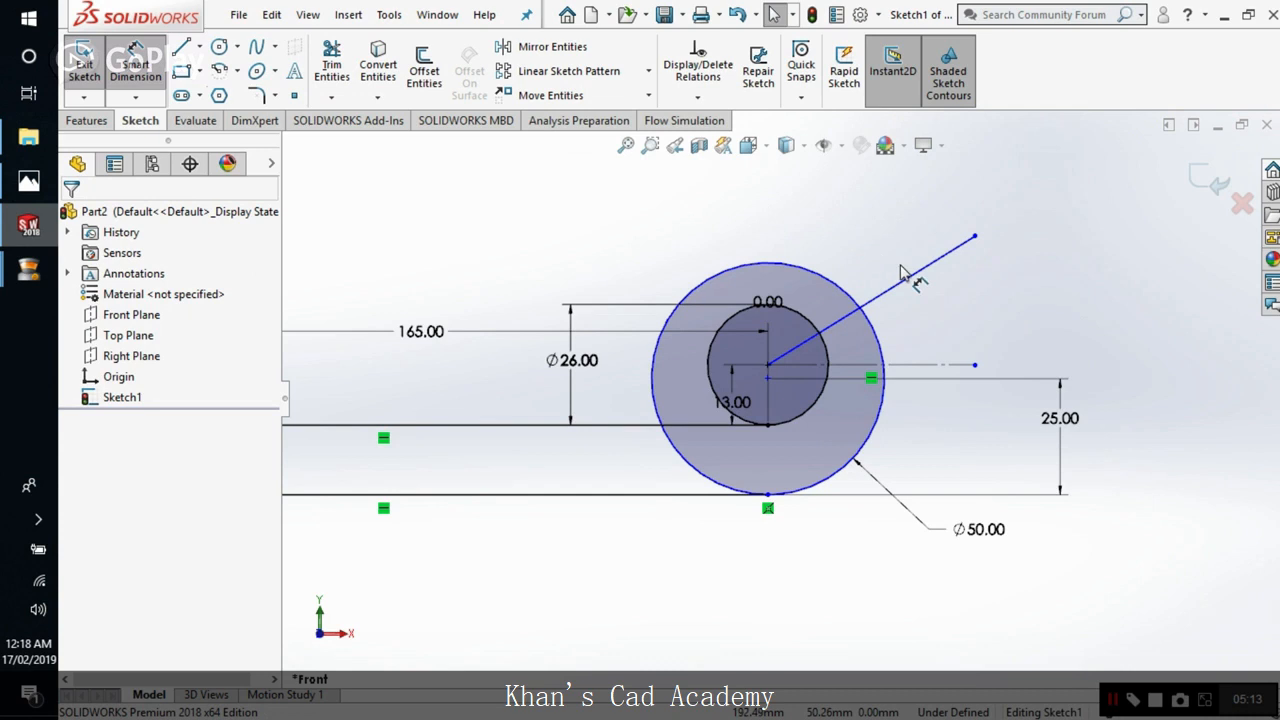
{"action": "left_click", "coordinate": [925, 266]}
{"action": "left_click", "coordinate": [925, 367]}
{"action": "left_click", "coordinate": [958, 325]}
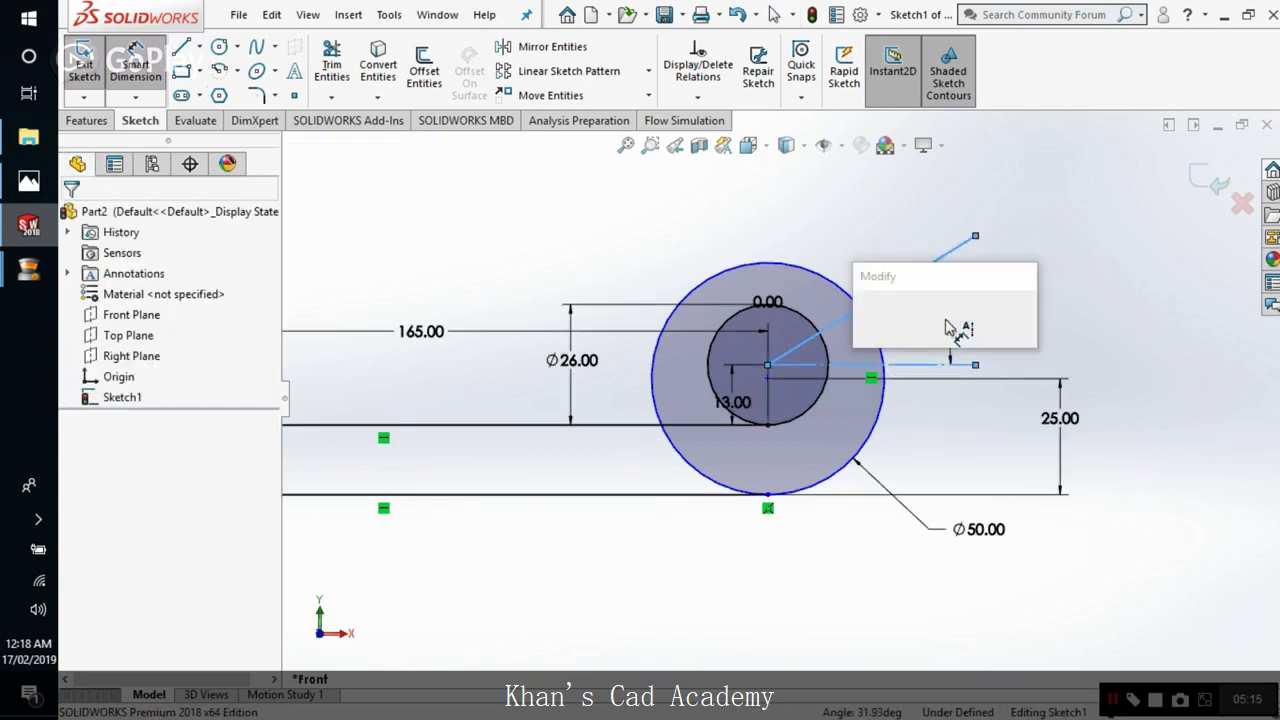
{"action": "type", "text": "30"}
{"action": "key", "text": "Return"}
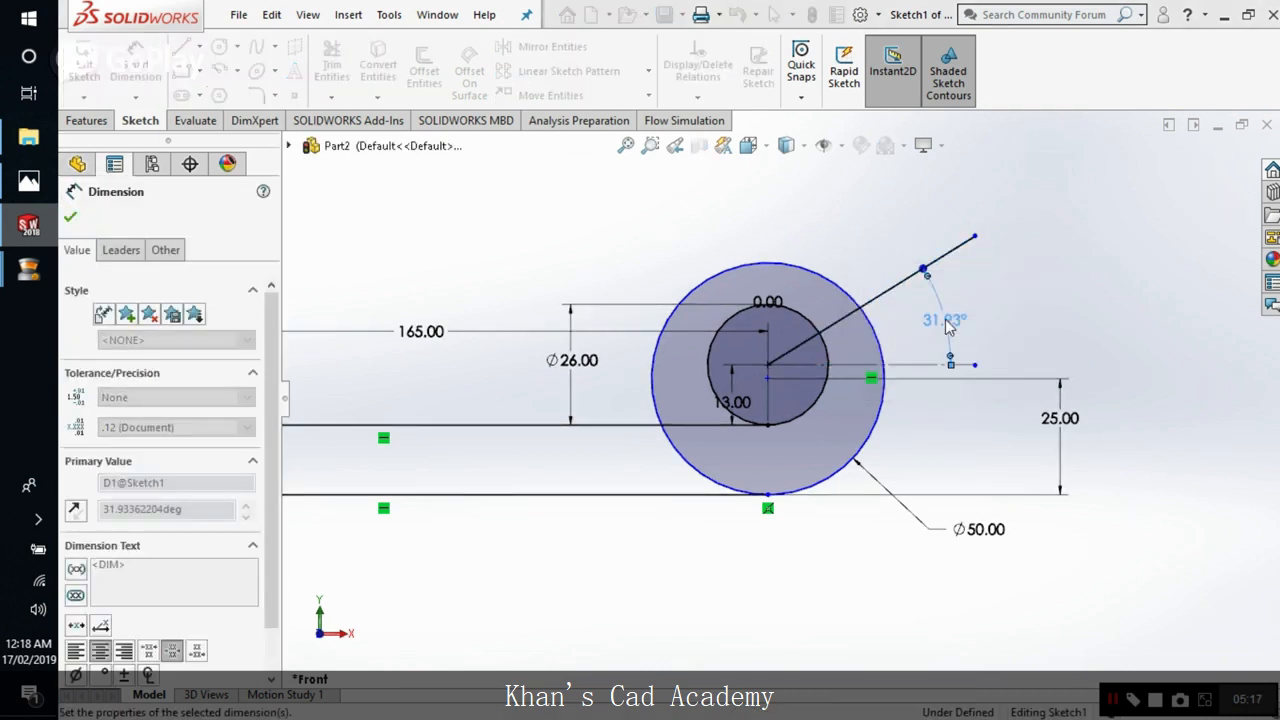
{"action": "left_click", "coordinate": [70, 218]}
Step: Trim both circles, the sloped line and the centerline's outer end to leave a closed hook profile ending along the 30° line
{"action": "left_click", "coordinate": [331, 65]}
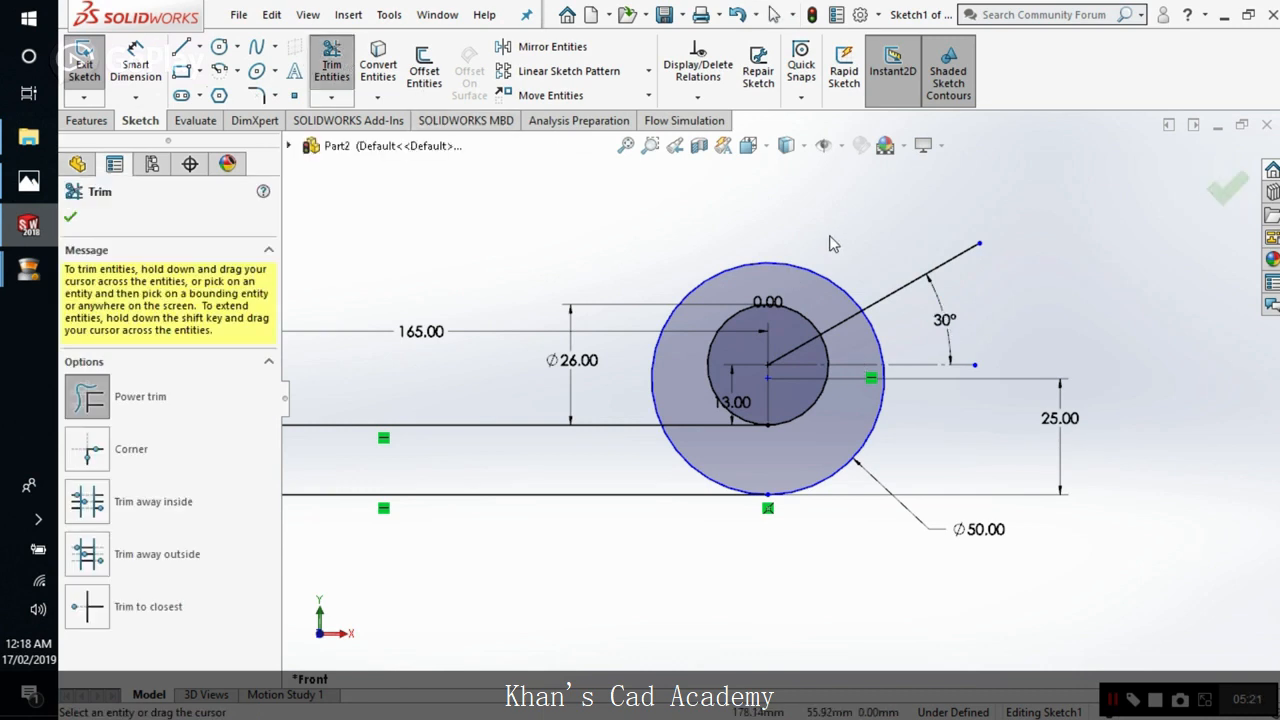
{"action": "left_click_drag", "start_coordinate": [830, 244], "coordinate": [800, 326]}
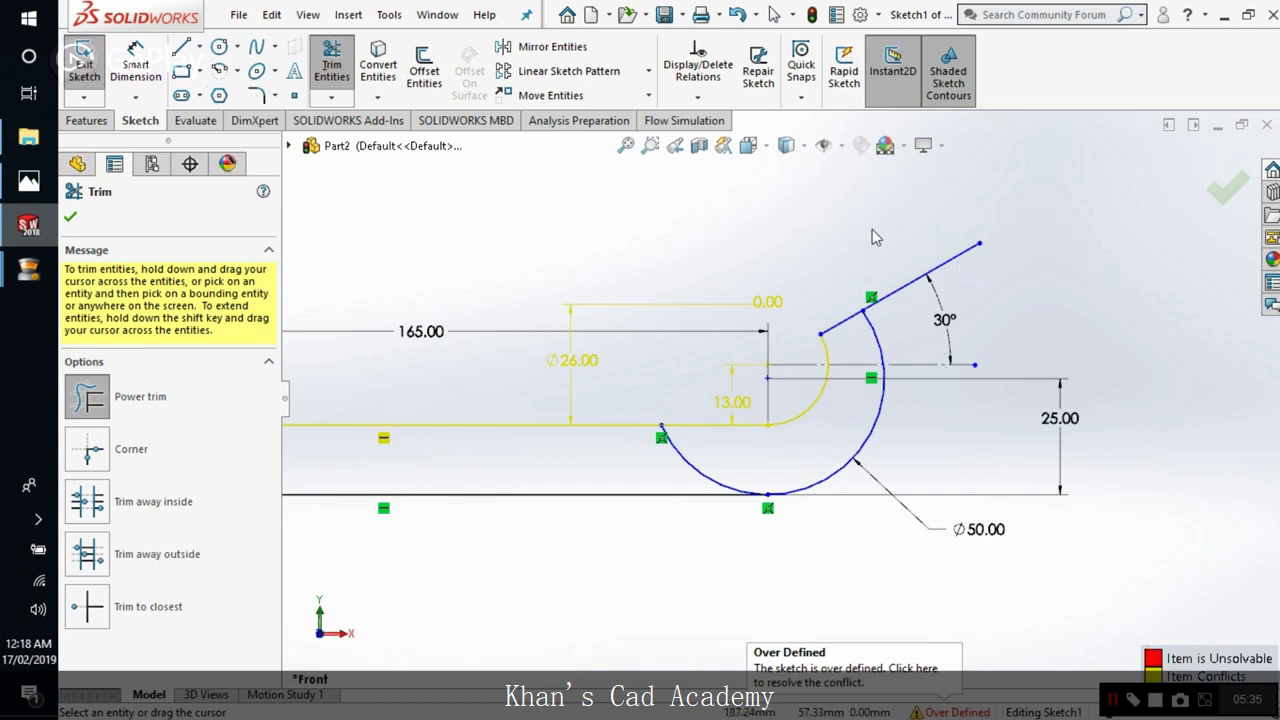
{"action": "mouse_move", "coordinate": [875, 237]}
{"action": "left_mouse_down"}
{"action": "mouse_move", "coordinate": [971, 343]}
{"action": "mouse_move", "coordinate": [918, 355]}
{"action": "left_mouse_up"}
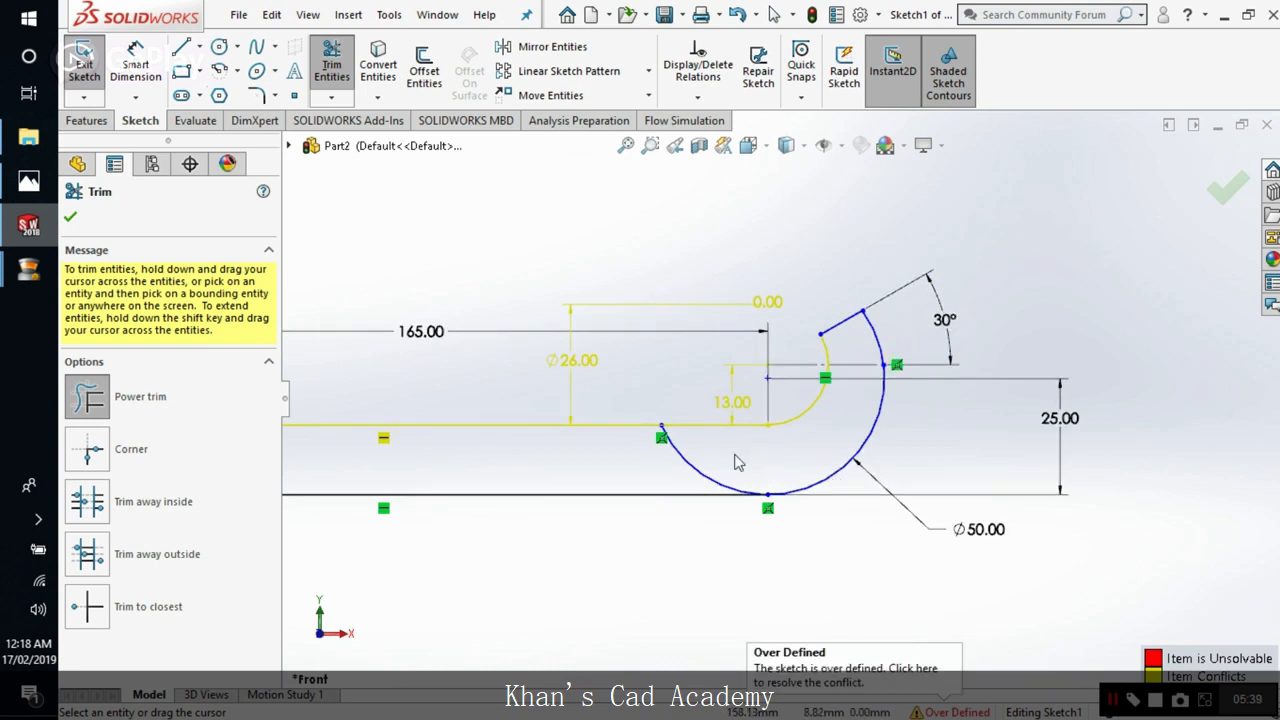
{"action": "left_click_drag", "start_coordinate": [757, 452], "coordinate": [671, 462]}
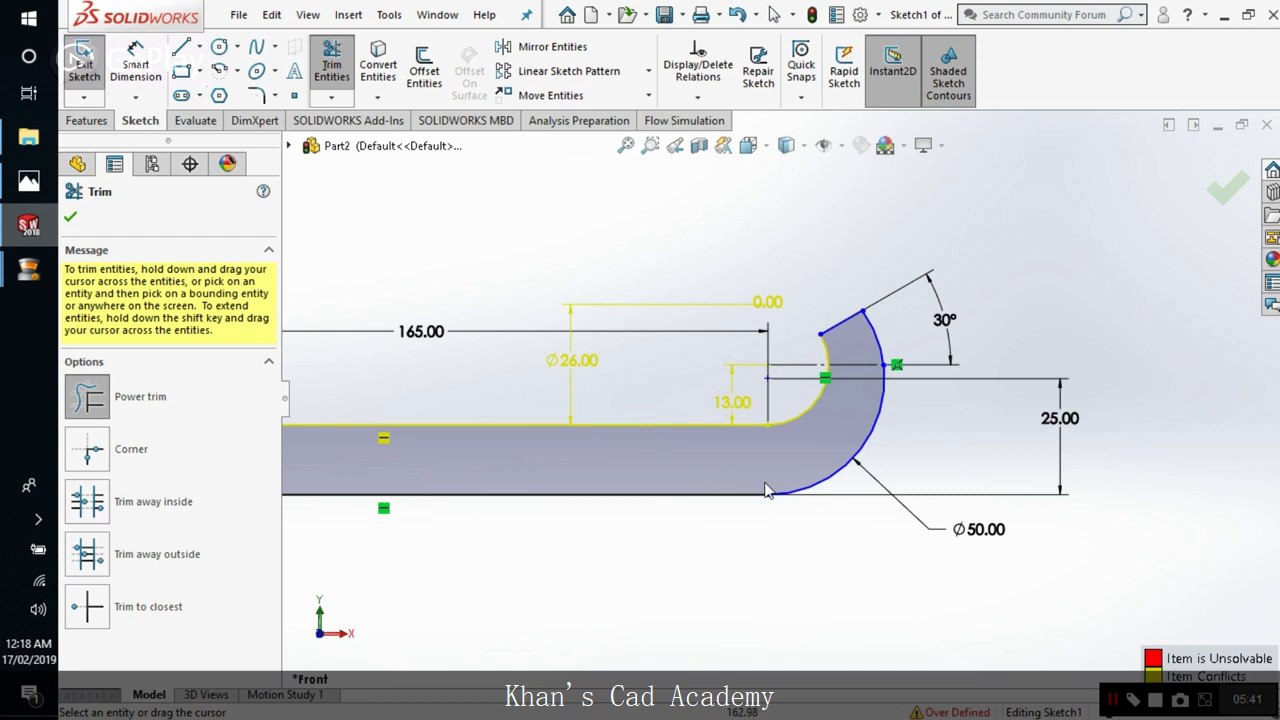
{"action": "scroll", "coordinate": [765, 390], "scroll_direction": "up", "scroll_amount": 3}
{"action": "scroll", "coordinate": [703, 392], "scroll_direction": "down", "scroll_amount": 2}
{"action": "left_click", "coordinate": [70, 216]}
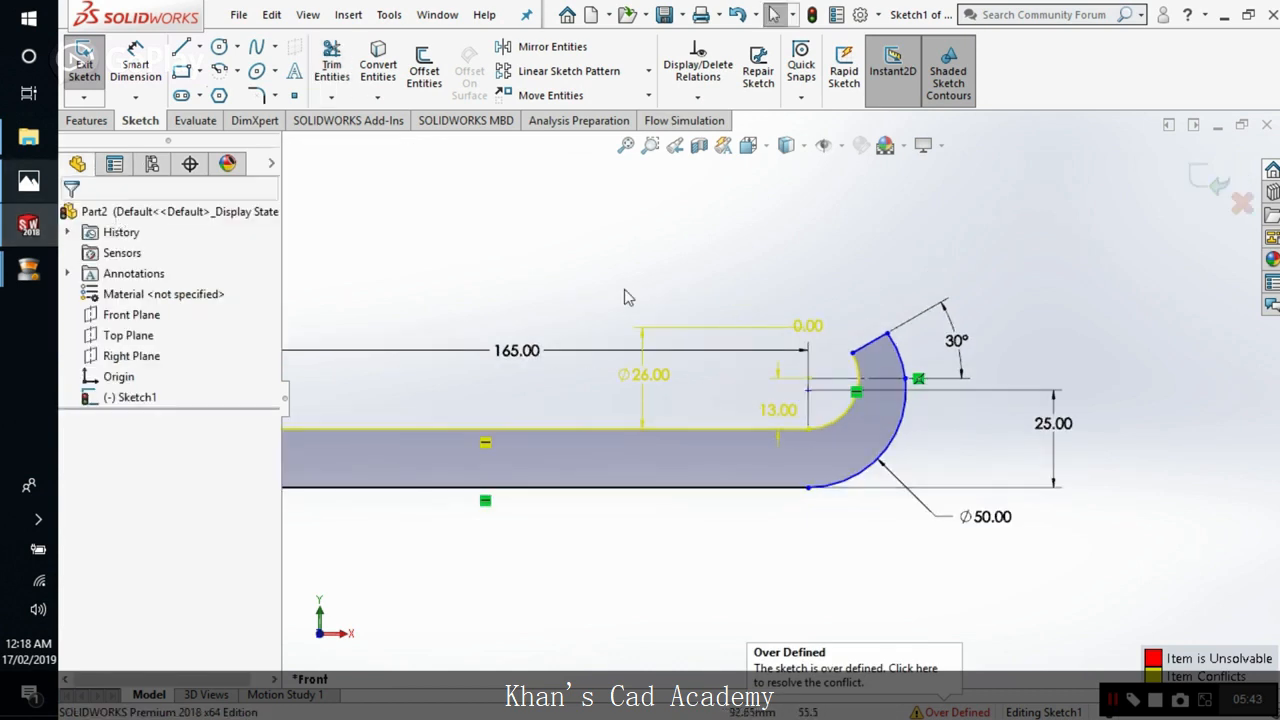
{"action": "left_click", "coordinate": [761, 327]}
{"action": "key", "text": "Delete"}
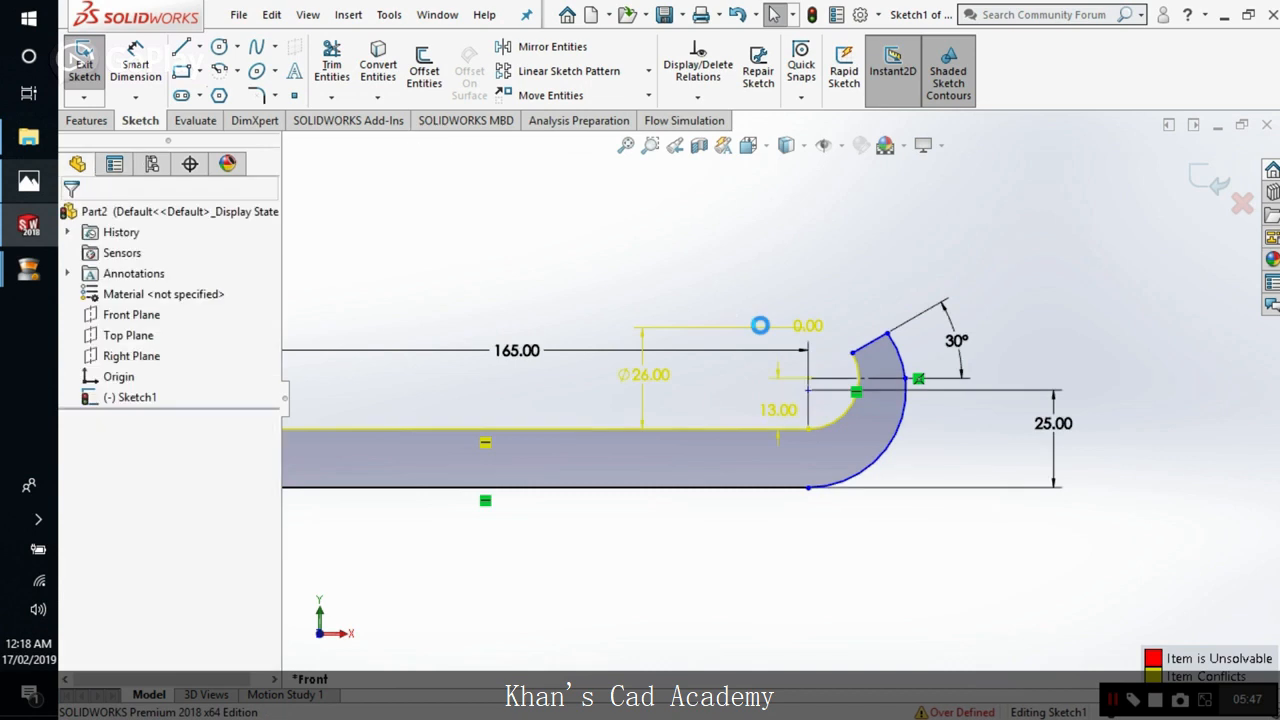
{"action": "key", "text": "ctrl+z"}
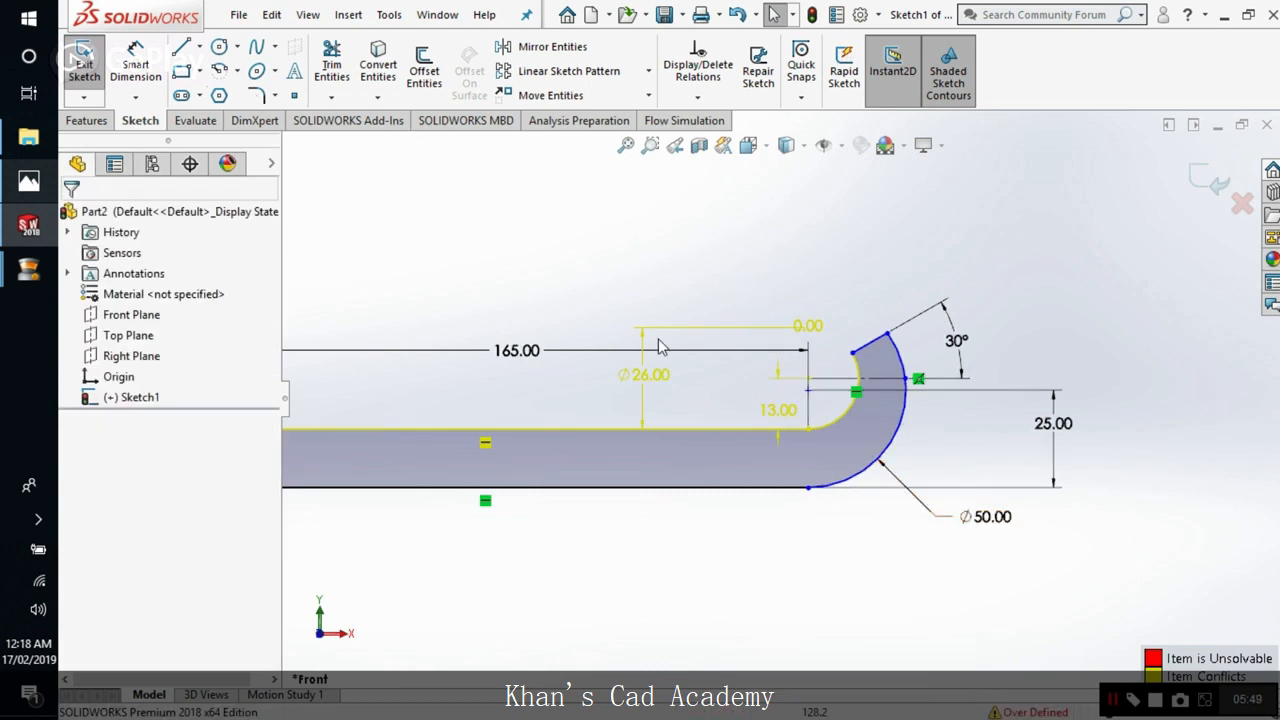
Step: Delete the conflicting 26 mm diameter dimension of the hook's inner arc
{"action": "left_click", "coordinate": [645, 374]}
{"action": "key", "text": "Delete"}
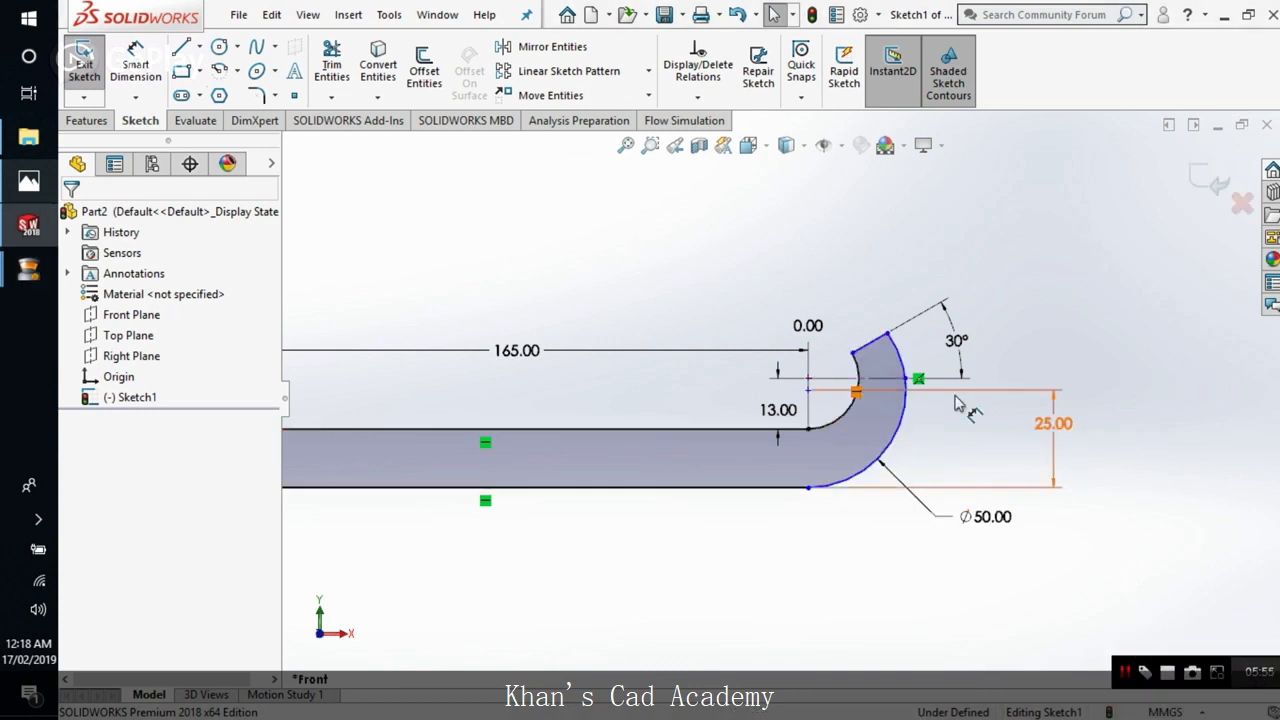
{"action": "scroll", "coordinate": [860, 428], "scroll_direction": "up", "scroll_amount": 4}
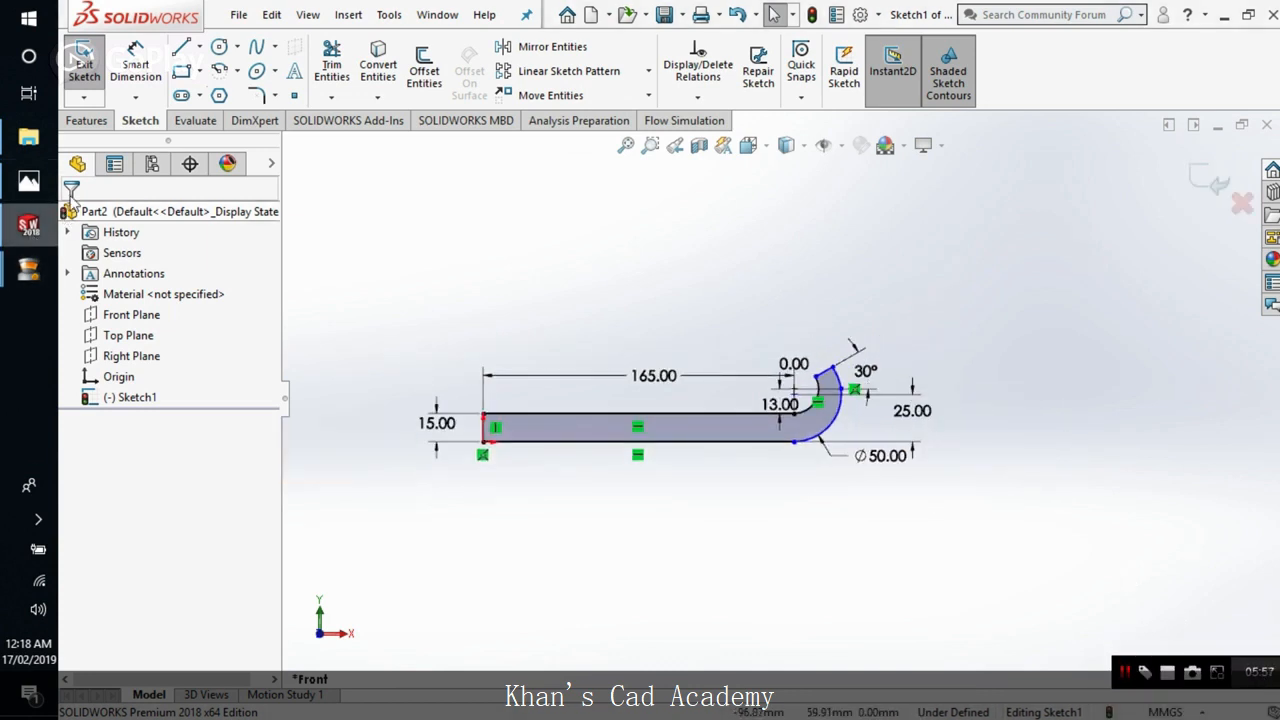
{"action": "scroll", "coordinate": [807, 473], "scroll_direction": "down", "scroll_amount": 1}
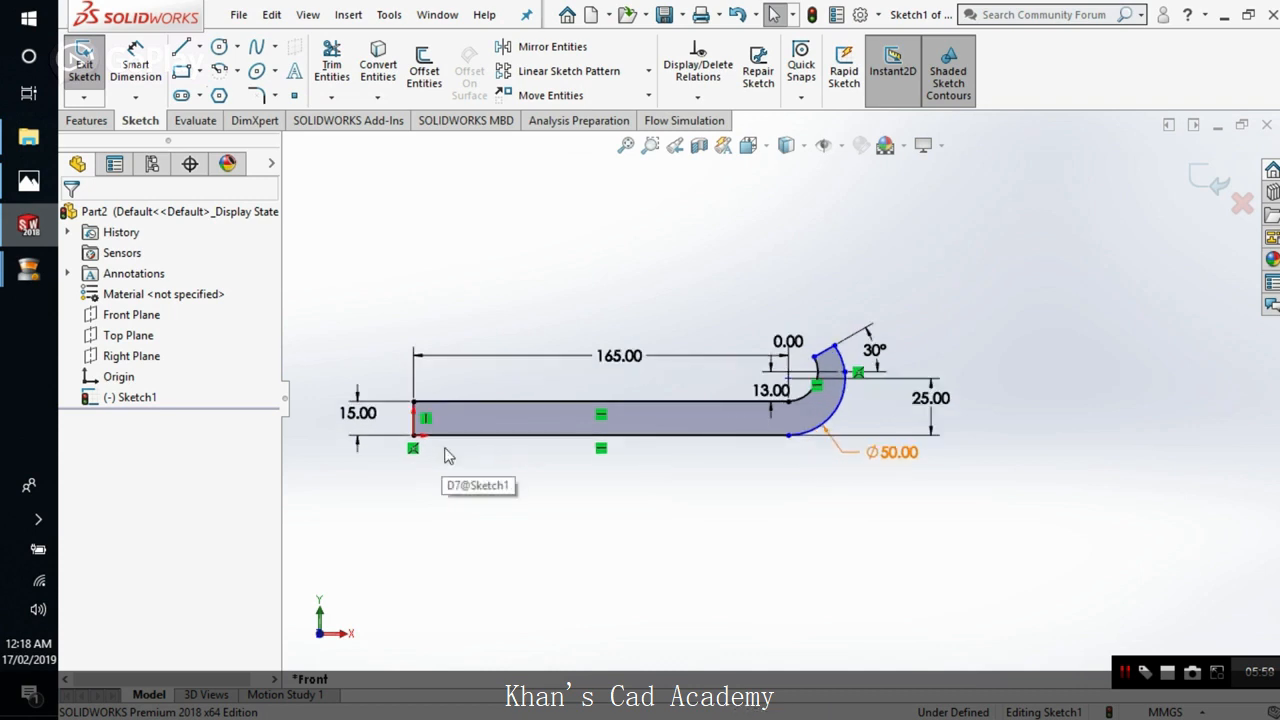
{"action": "scroll", "coordinate": [790, 451], "scroll_direction": "down", "scroll_amount": 6}
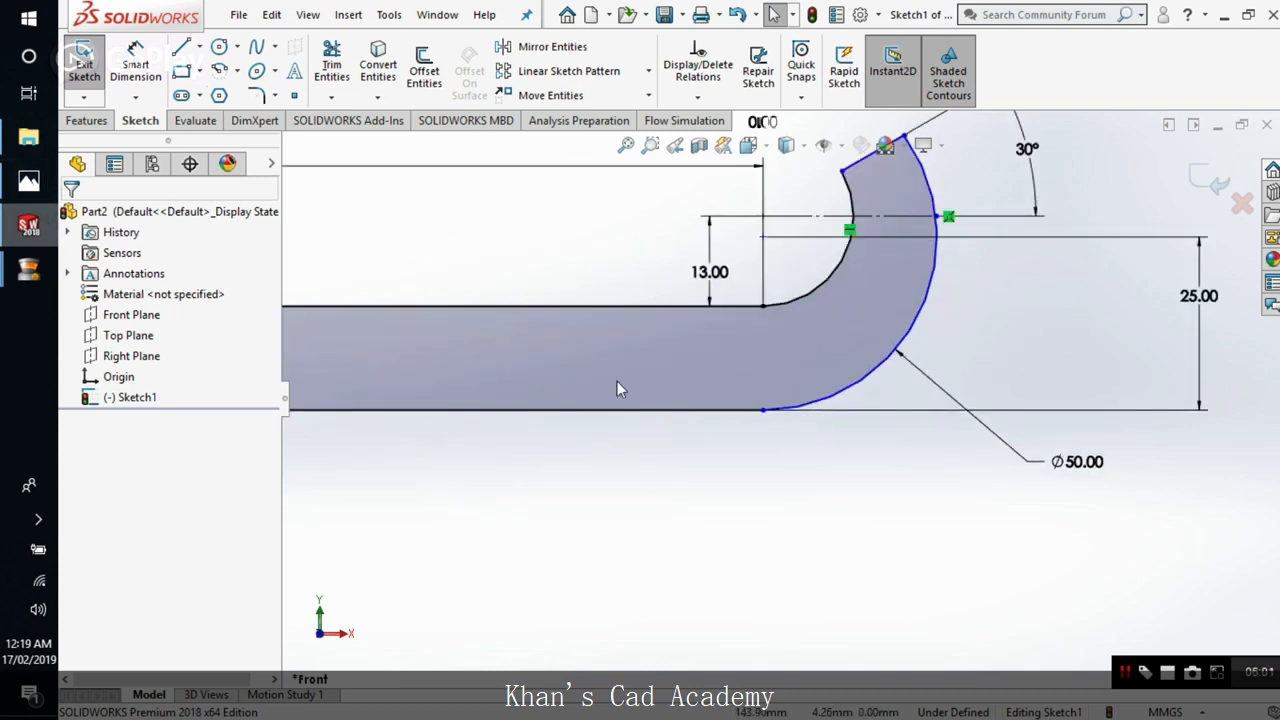
{"action": "scroll", "coordinate": [617, 381], "scroll_direction": "up", "scroll_amount": 5}
Step: Check the hole in the reference drawing and sketch a circle about 8.6 mm in diameter inside the bar, about 40 mm from its straight end
{"action": "left_click", "coordinate": [28, 182]}
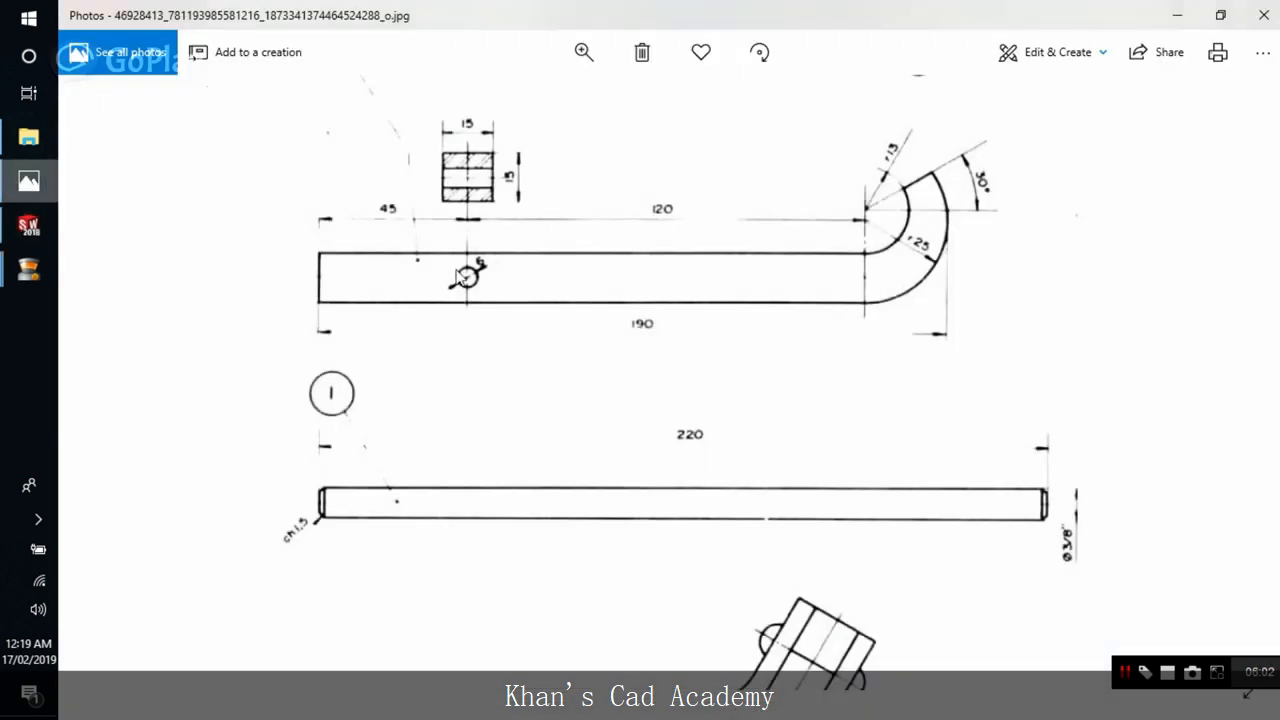
{"action": "right_click", "coordinate": [486, 288]}
{"action": "left_click", "coordinate": [433, 349]}
{"action": "mouse_move", "coordinate": [18, 190]}
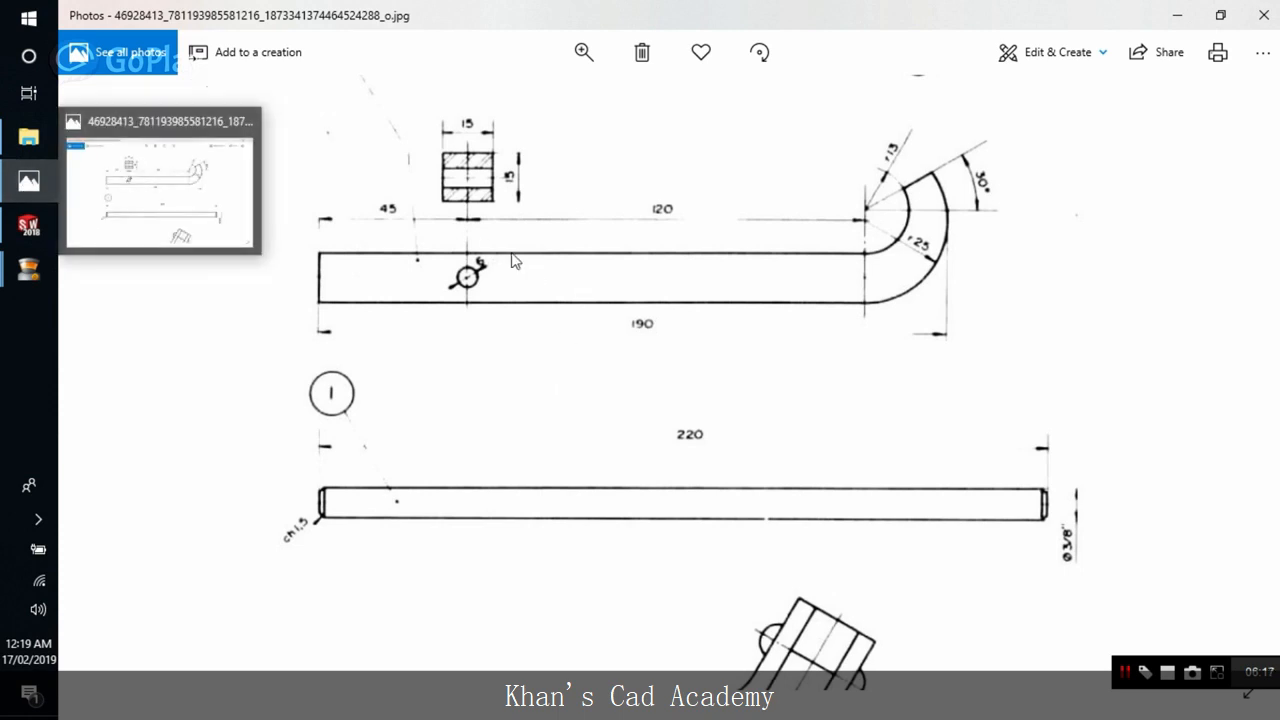
{"action": "left_click", "coordinate": [30, 230]}
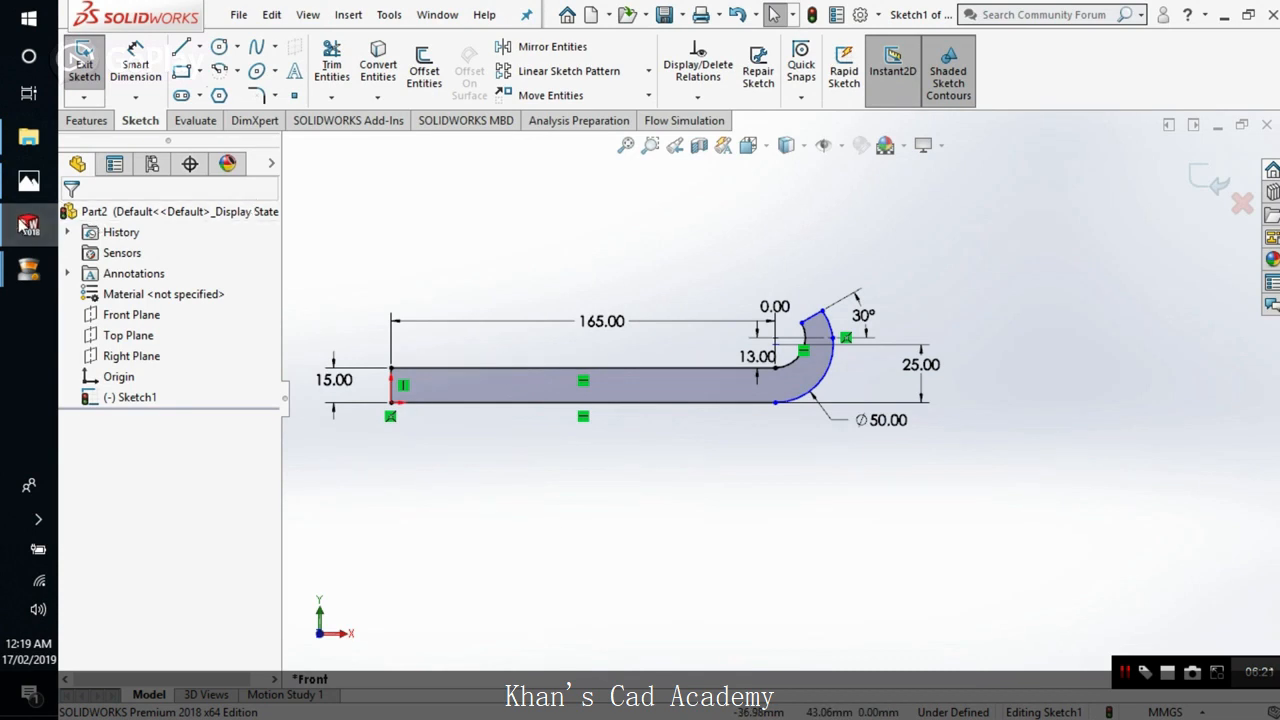
{"action": "left_click", "coordinate": [27, 225]}
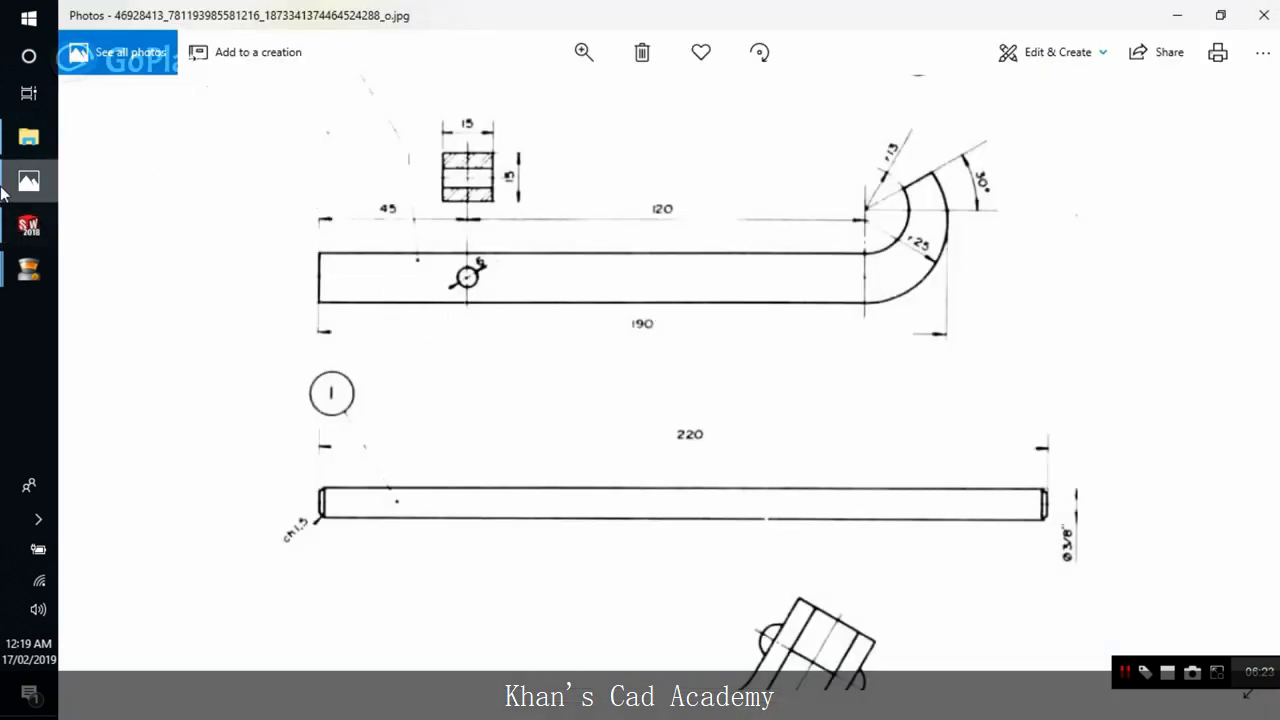
{"action": "left_click", "coordinate": [33, 194]}
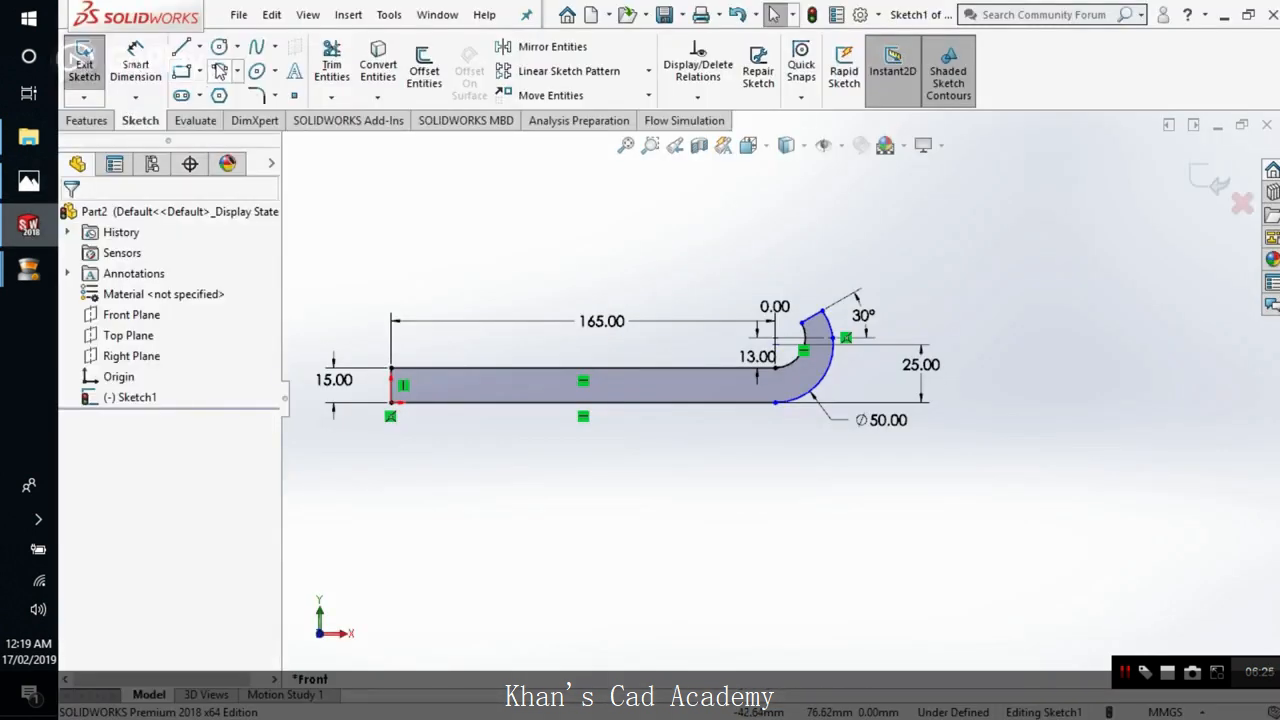
{"action": "left_click", "coordinate": [483, 383]}
{"action": "left_click", "coordinate": [493, 386]}
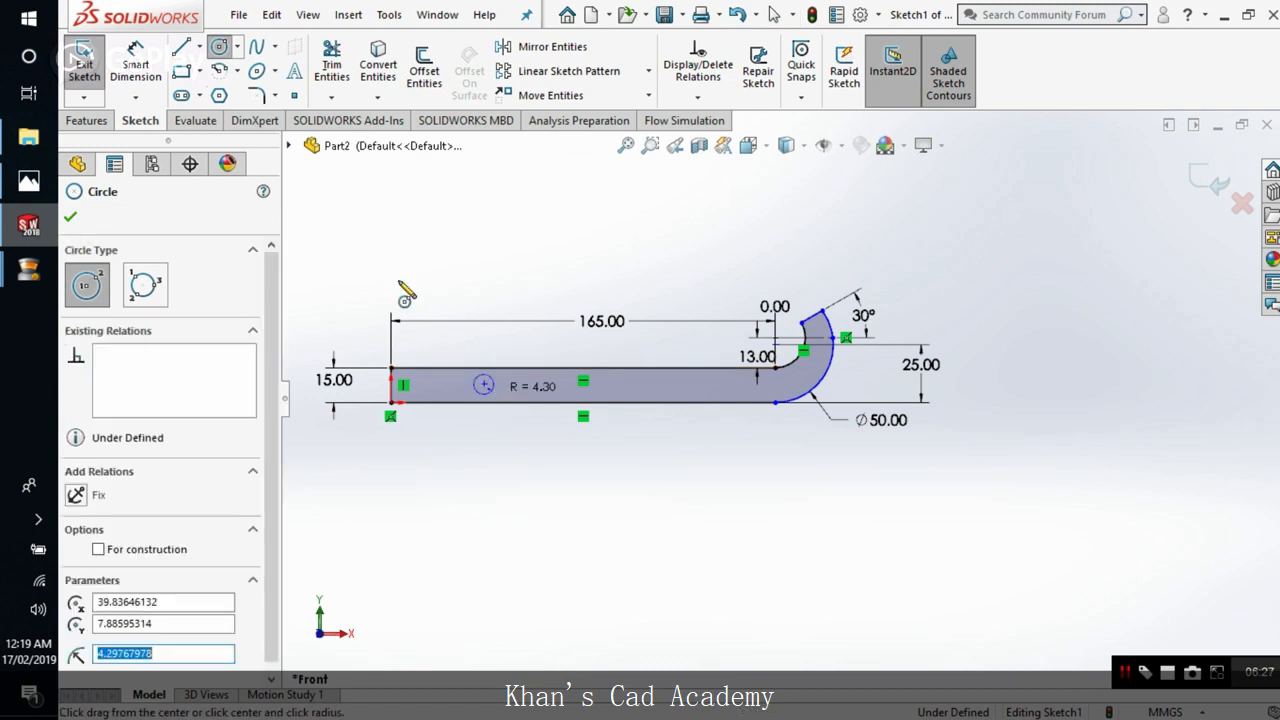
Step: Dimension the hole circle's diameter as 6 mm
{"action": "left_click", "coordinate": [123, 78]}
{"action": "scroll", "coordinate": [511, 410], "scroll_direction": "down", "scroll_amount": 5}
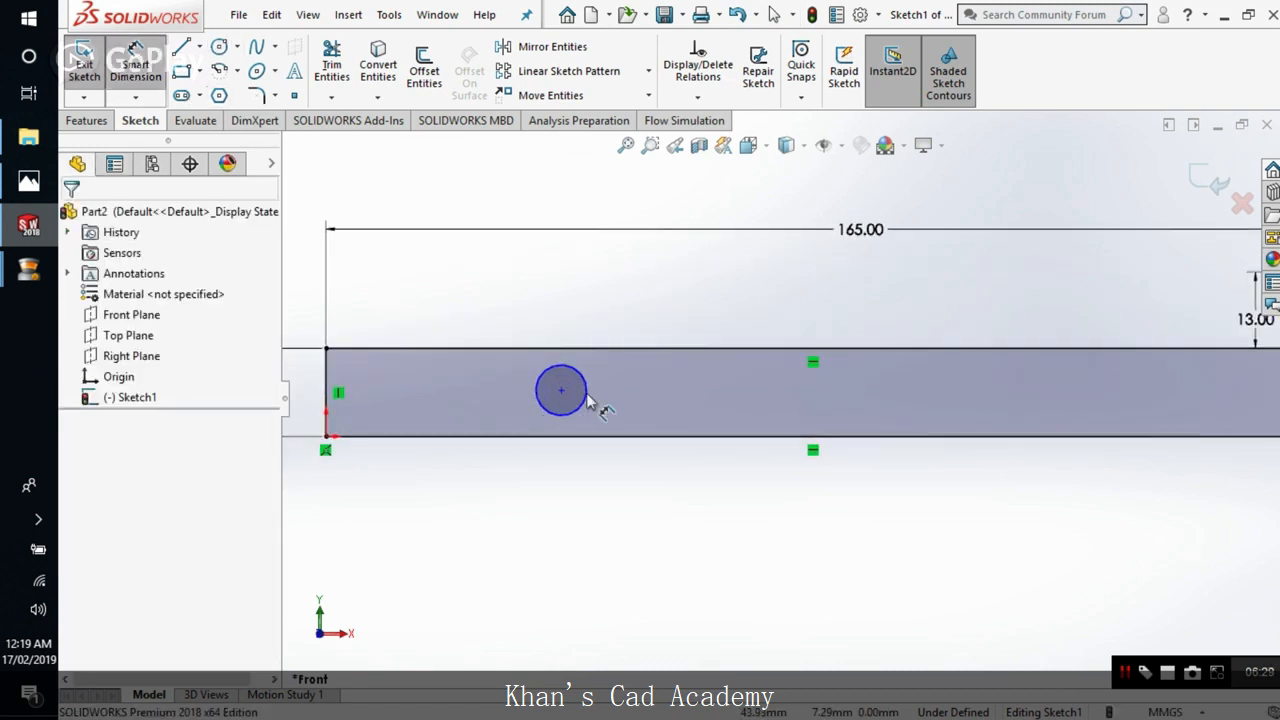
{"action": "left_click", "coordinate": [587, 395]}
{"action": "left_click", "coordinate": [632, 402]}
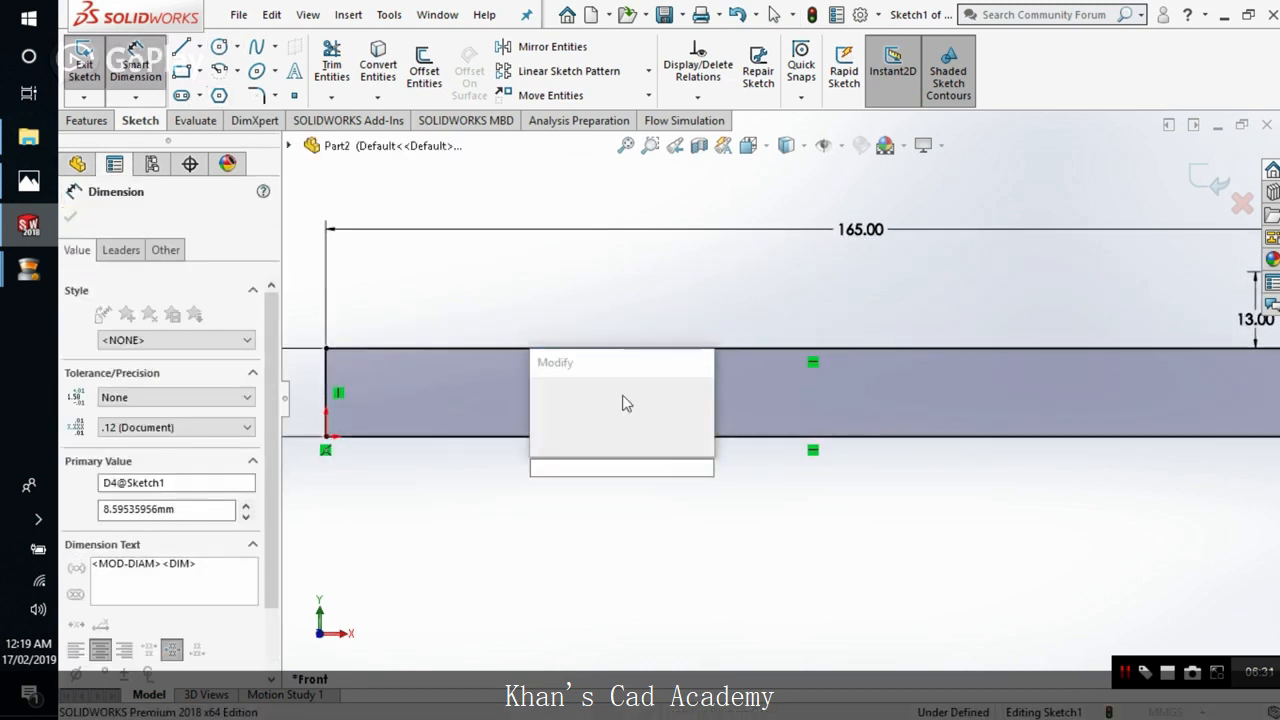
{"action": "type", "text": "6"}
{"action": "key", "text": "Return"}
Step: Dimension the hole centre's horizontal distance from the bar's straight end edge as 45 mm
{"action": "scroll", "coordinate": [624, 396], "scroll_direction": "up", "scroll_amount": 3}
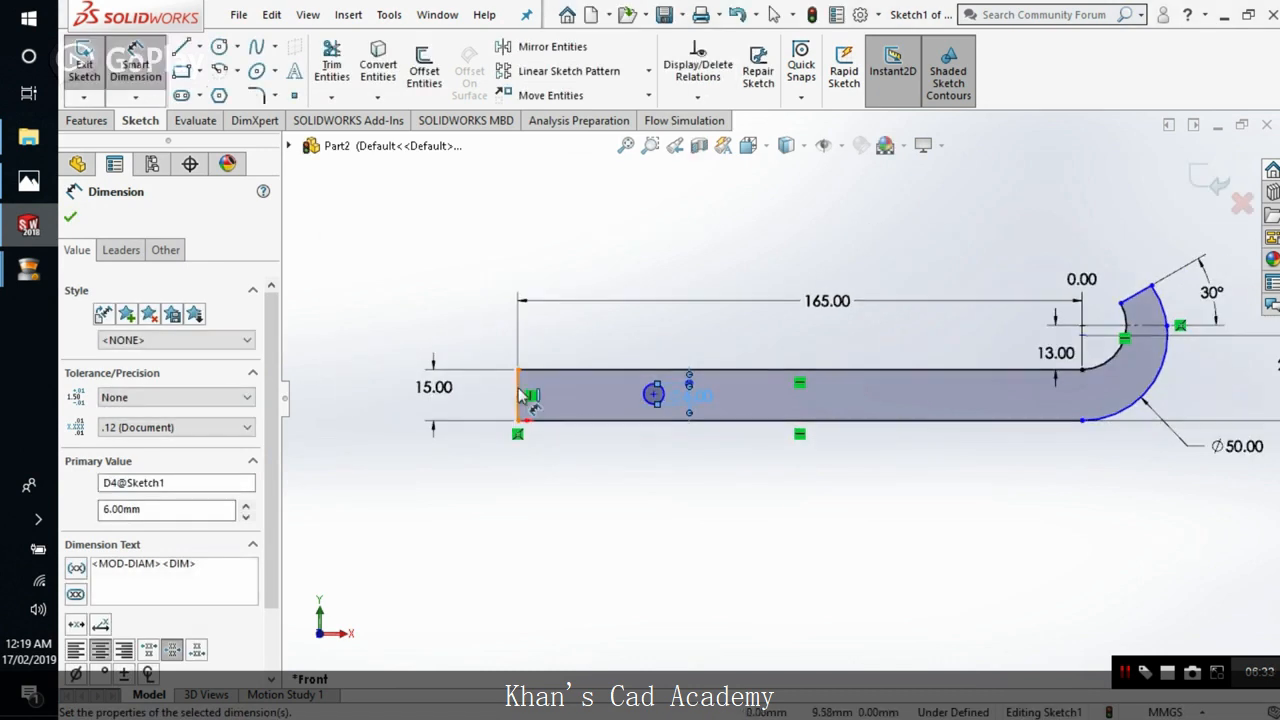
{"action": "left_click", "coordinate": [518, 390]}
{"action": "left_click", "coordinate": [653, 394]}
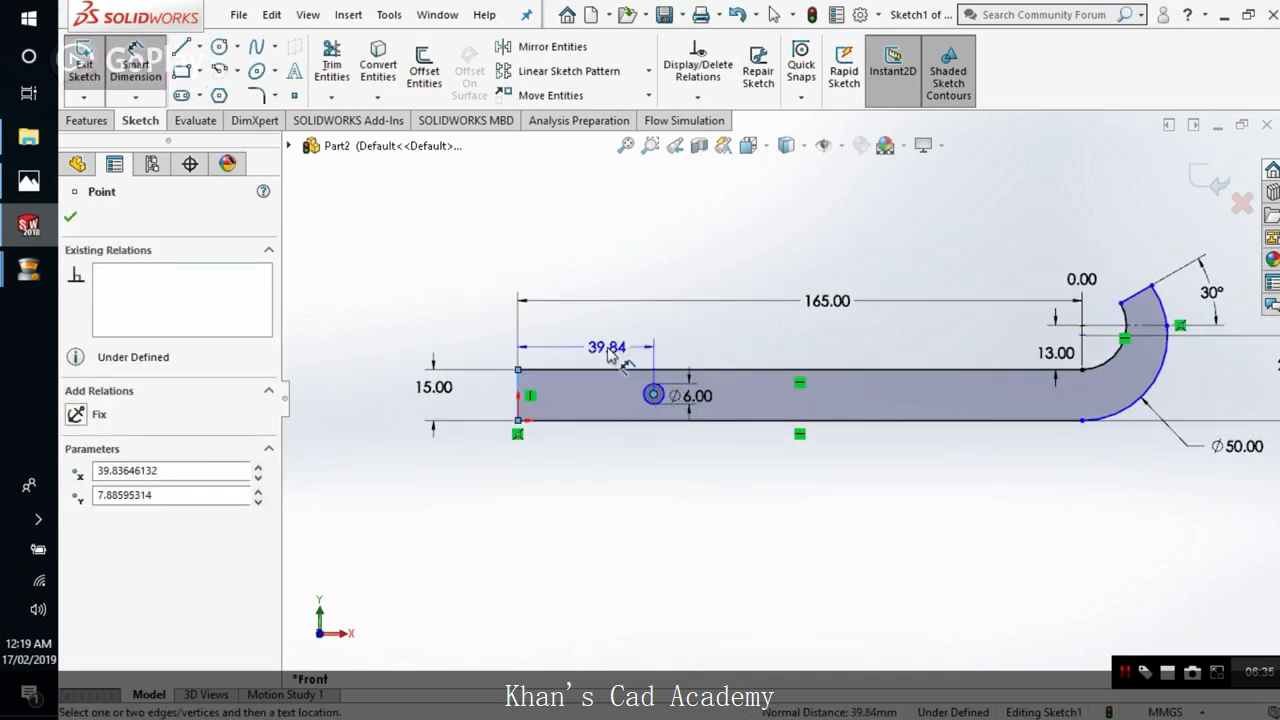
{"action": "left_click", "coordinate": [607, 355]}
{"action": "type", "text": "45"}
{"action": "key", "text": "Return"}
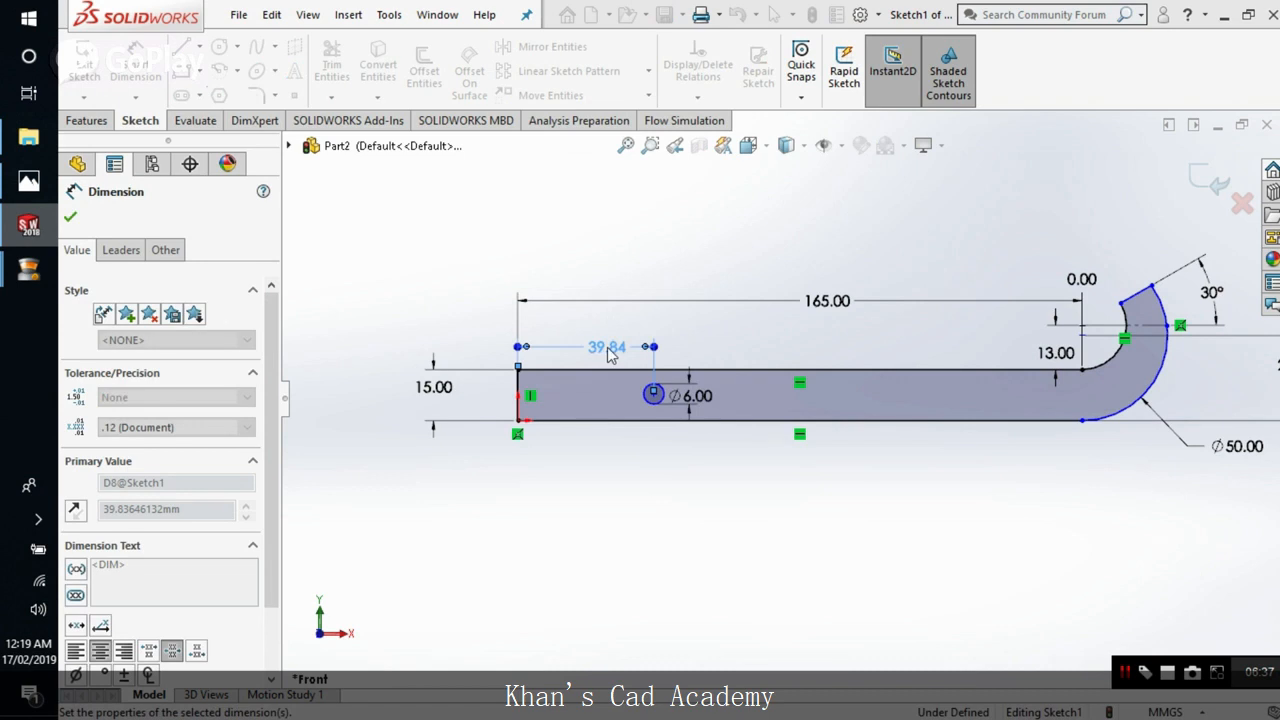
Step: Dimension the hole centre's height above the bar's lower edge as 7.5 mm
{"action": "scroll", "coordinate": [691, 400], "scroll_direction": "down", "scroll_amount": 3}
{"action": "left_click", "coordinate": [673, 391]}
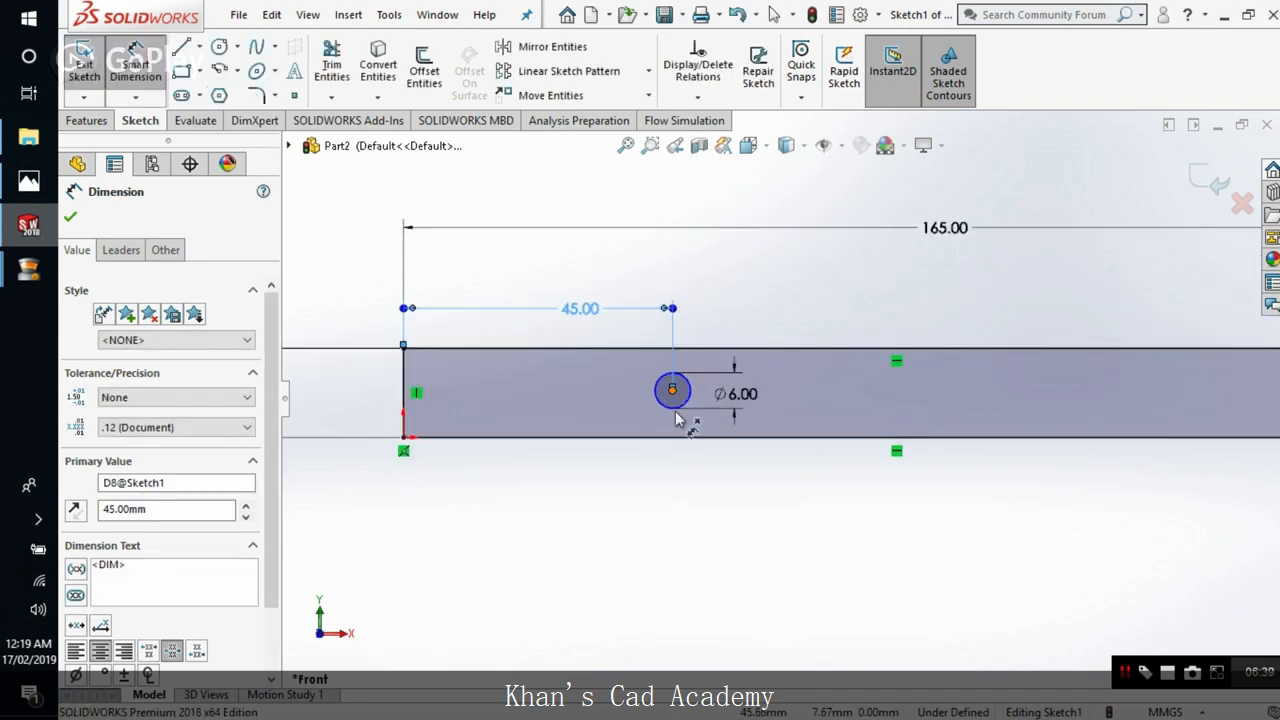
{"action": "left_click", "coordinate": [676, 444]}
{"action": "left_click", "coordinate": [705, 525]}
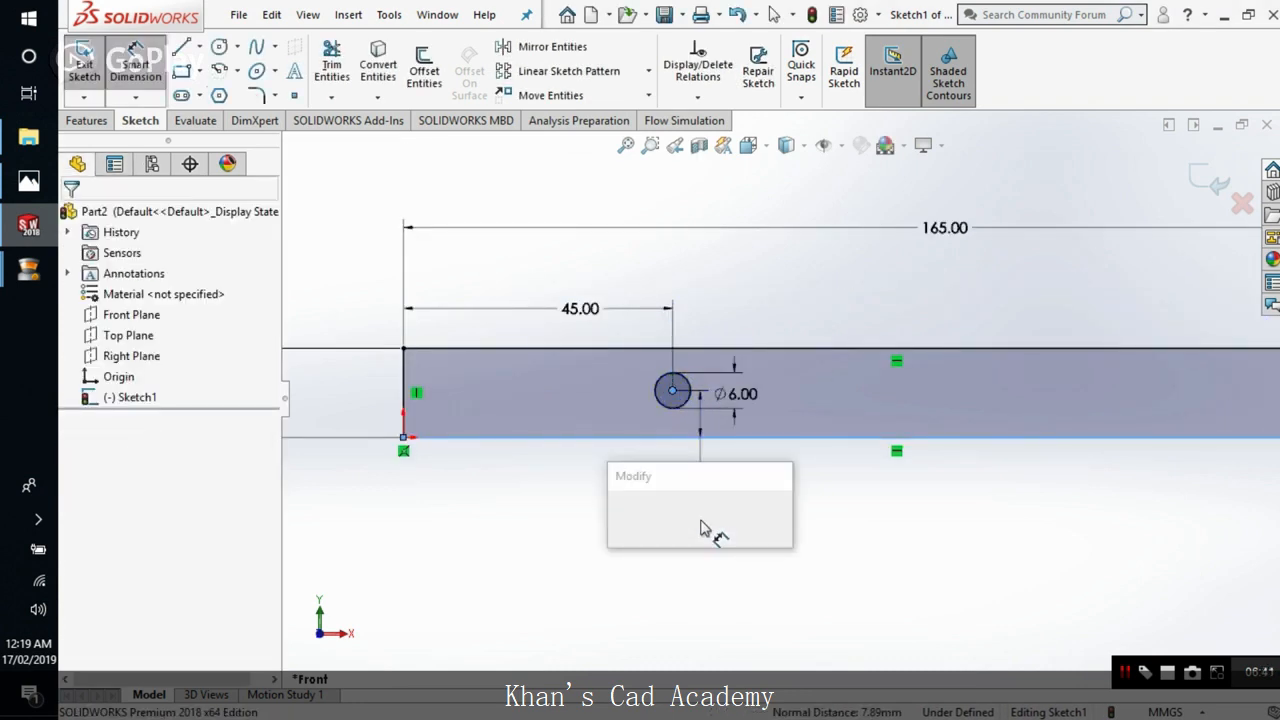
{"action": "scroll", "coordinate": [605, 476], "scroll_direction": "up", "scroll_amount": 2}
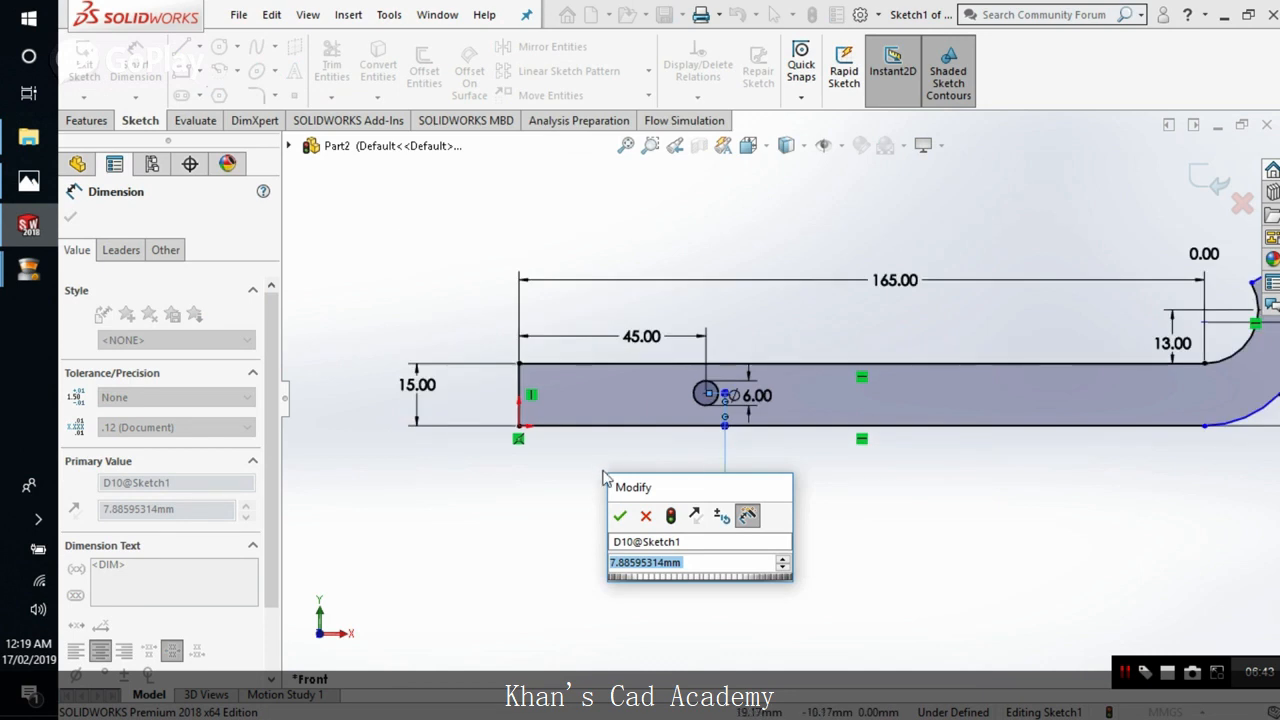
{"action": "type", "text": "7.5"}
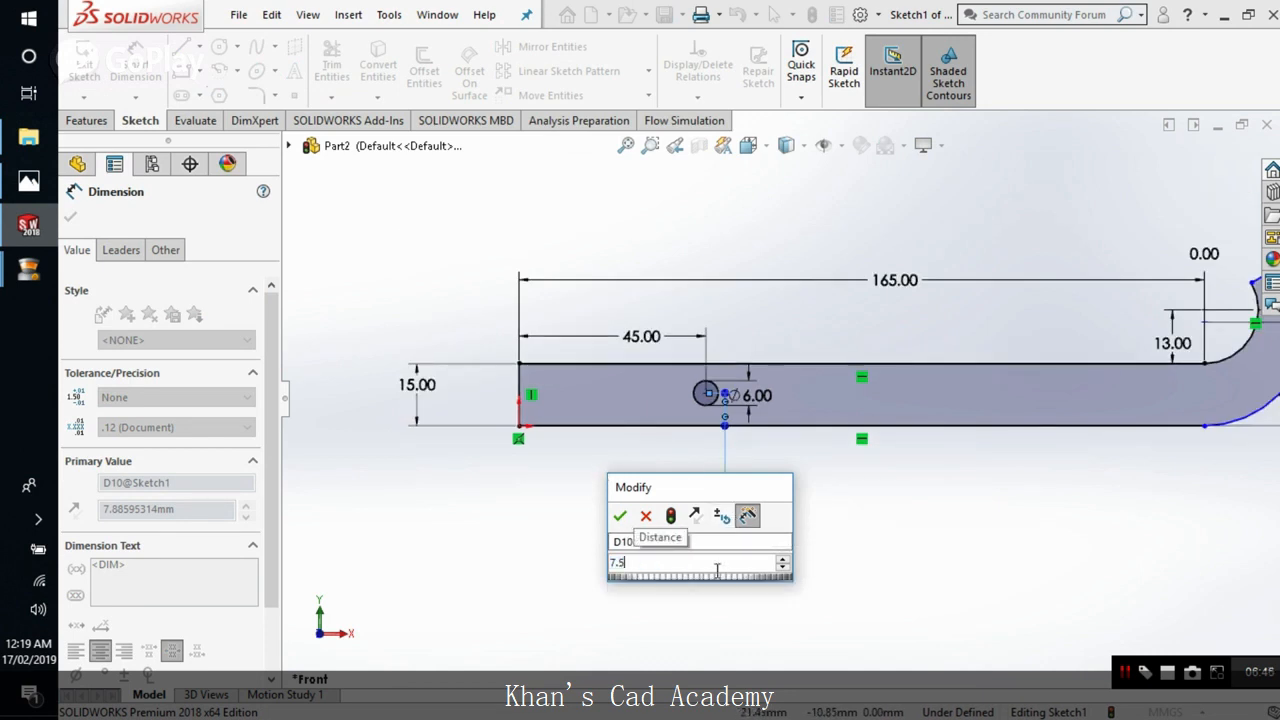
{"action": "key", "text": "Return"}
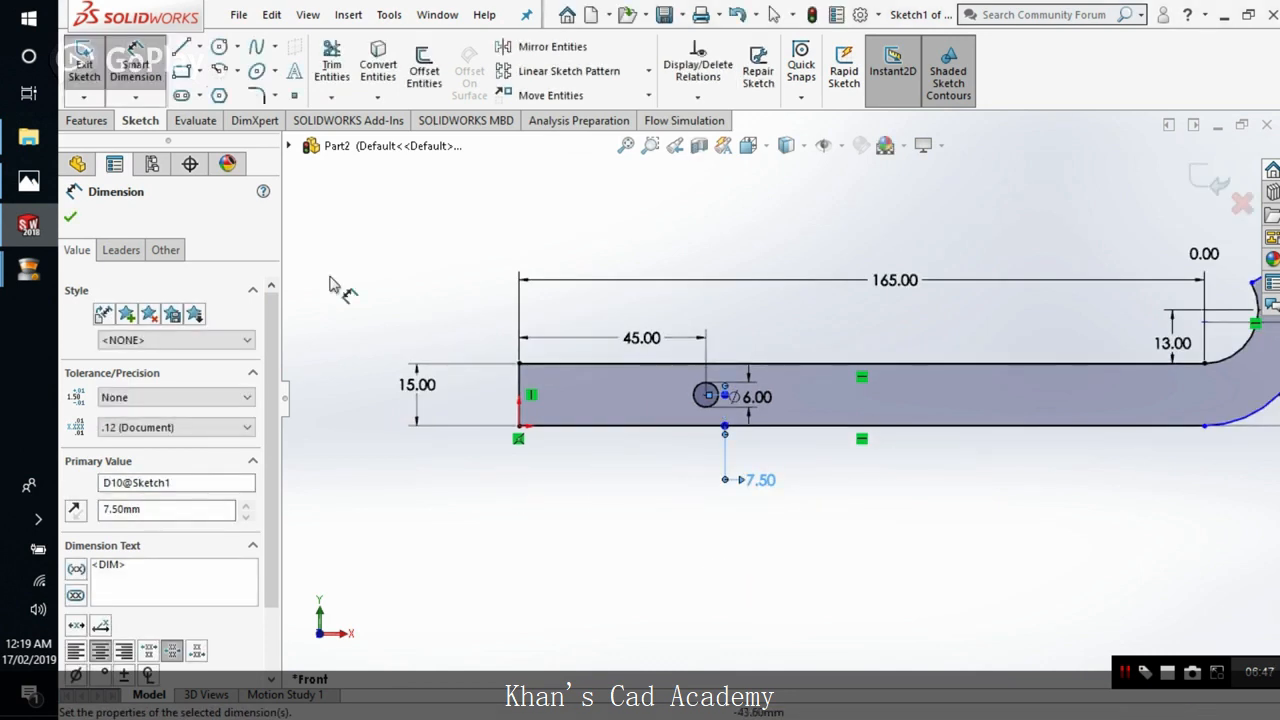
{"action": "left_click", "coordinate": [70, 217]}
Step: Compare the arm sketch with part 4's reference drawing and examine the arm in the puller's assembly views
{"action": "scroll", "coordinate": [765, 412], "scroll_direction": "up", "scroll_amount": 3}
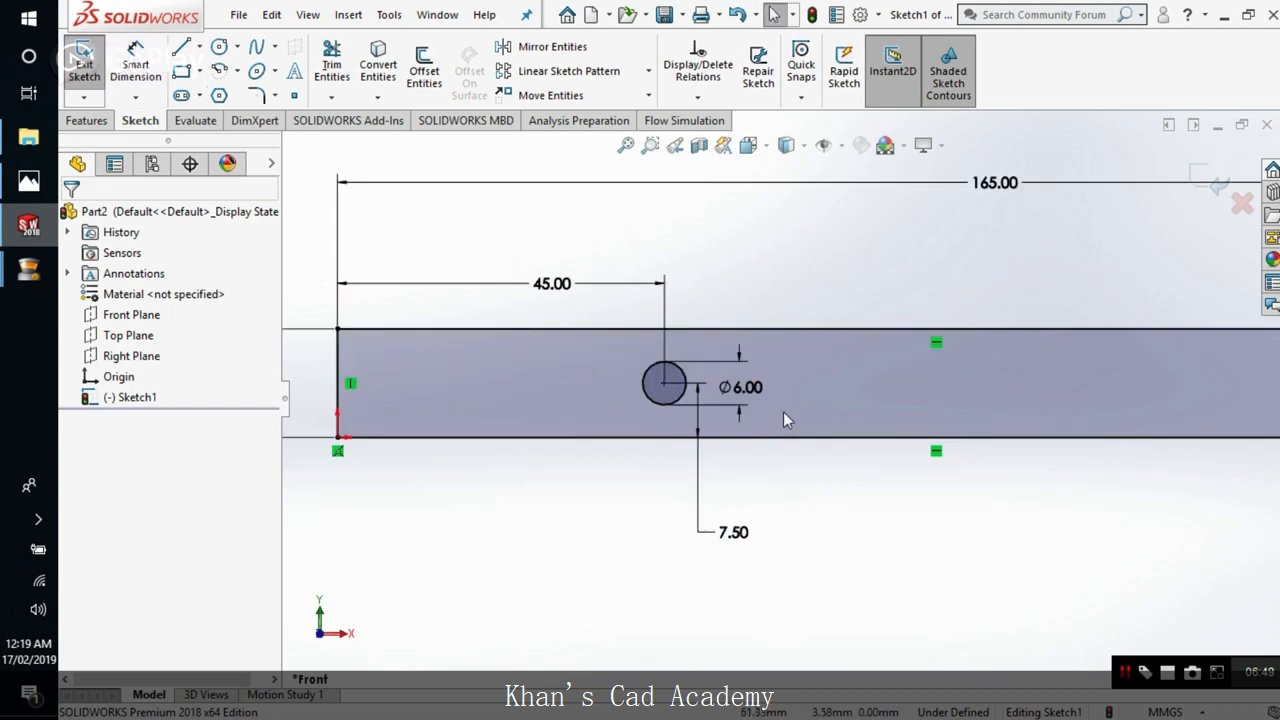
{"action": "left_click", "coordinate": [739, 412]}
{"action": "scroll", "coordinate": [739, 412], "scroll_direction": "up", "scroll_amount": 5}
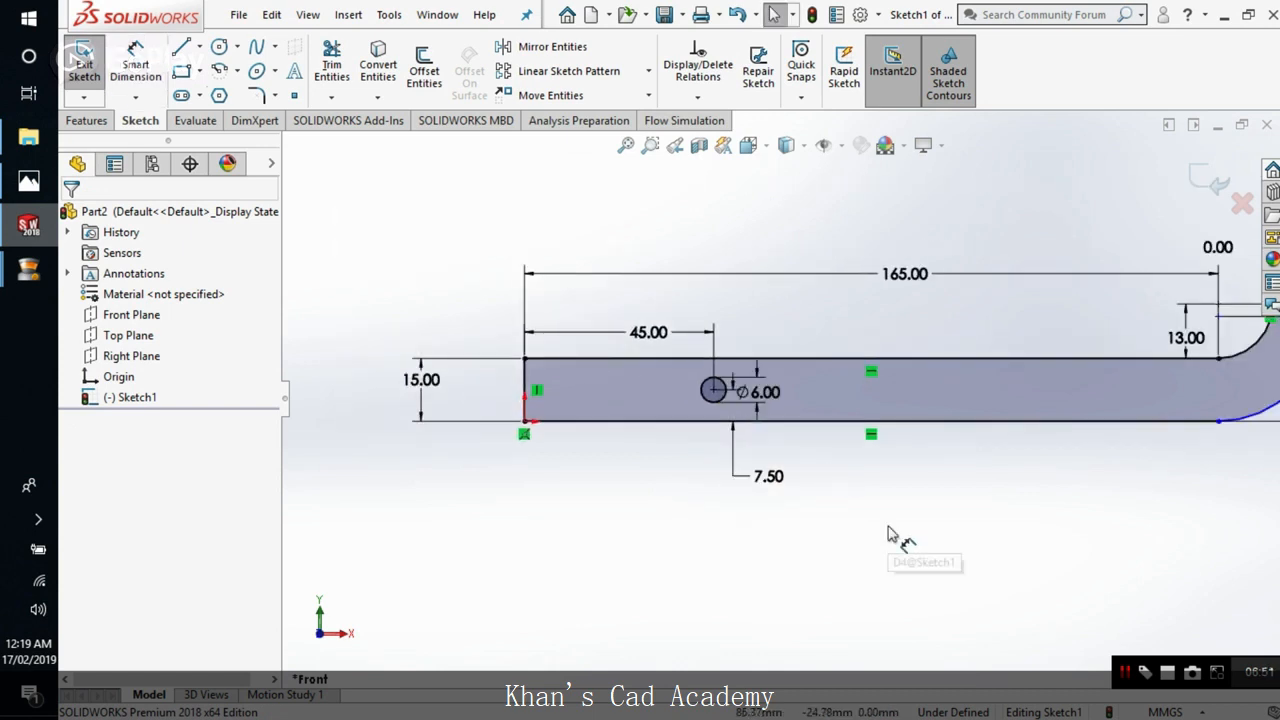
{"action": "left_click", "coordinate": [28, 180]}
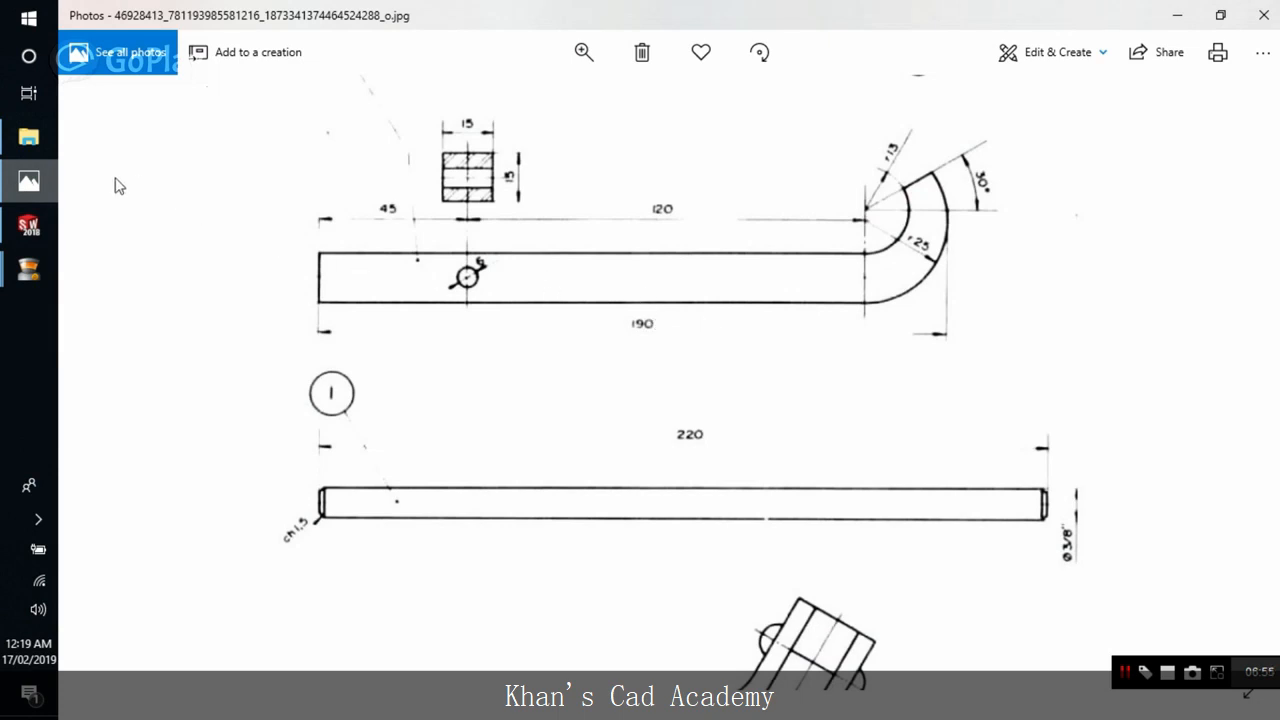
{"action": "left_click", "coordinate": [28, 180]}
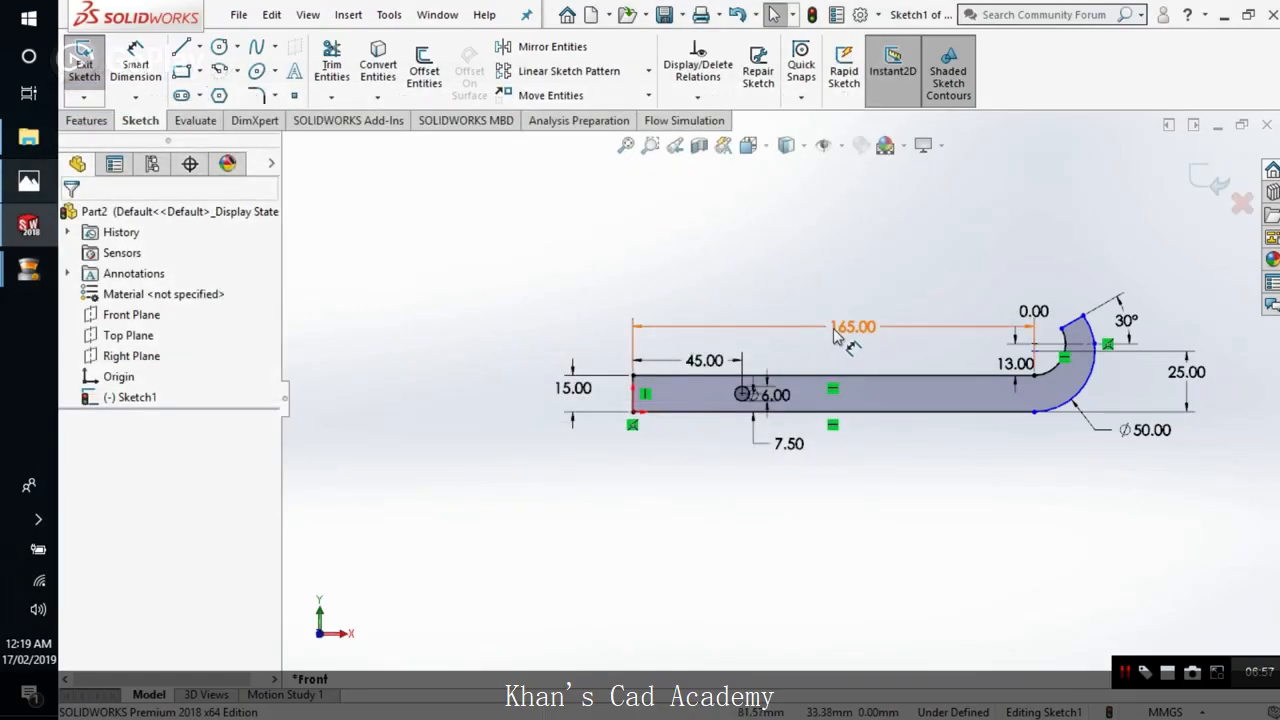
{"action": "left_click", "coordinate": [28, 182]}
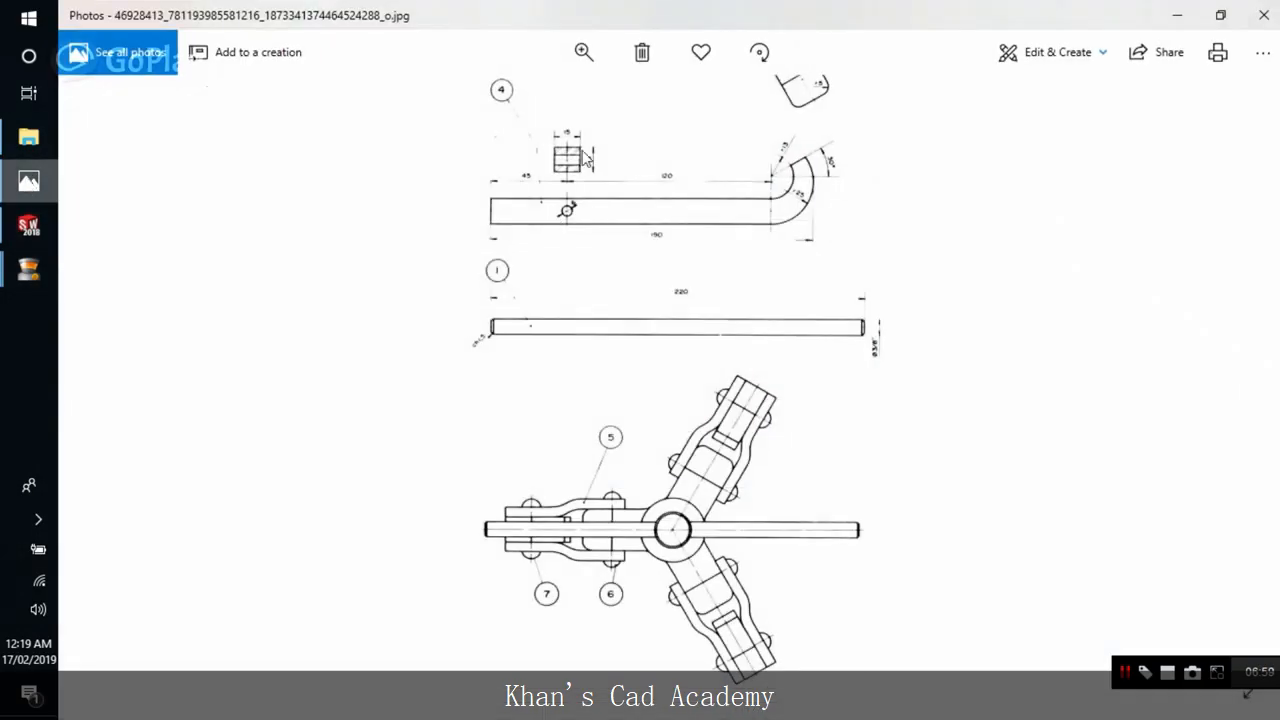
{"action": "scroll", "coordinate": [632, 172], "scroll_direction": "up", "scroll_amount": 2, "text": "ctrl"}
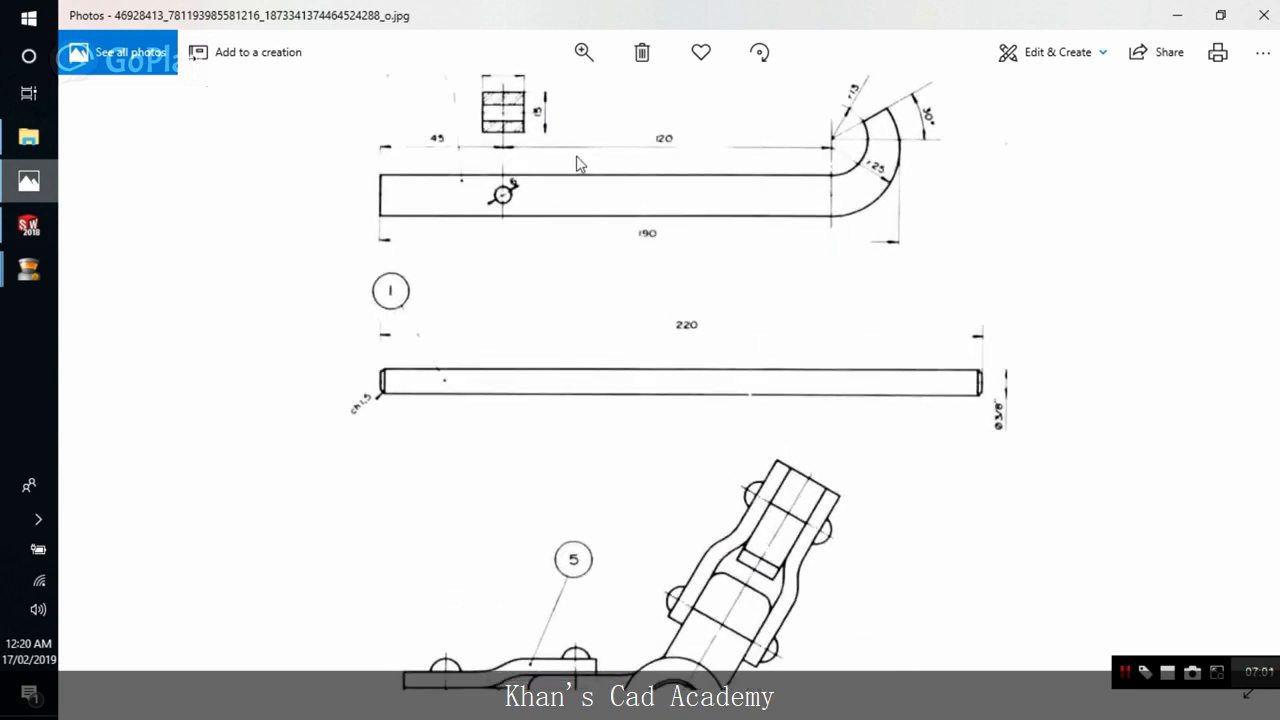
{"action": "key", "text": "Left"}
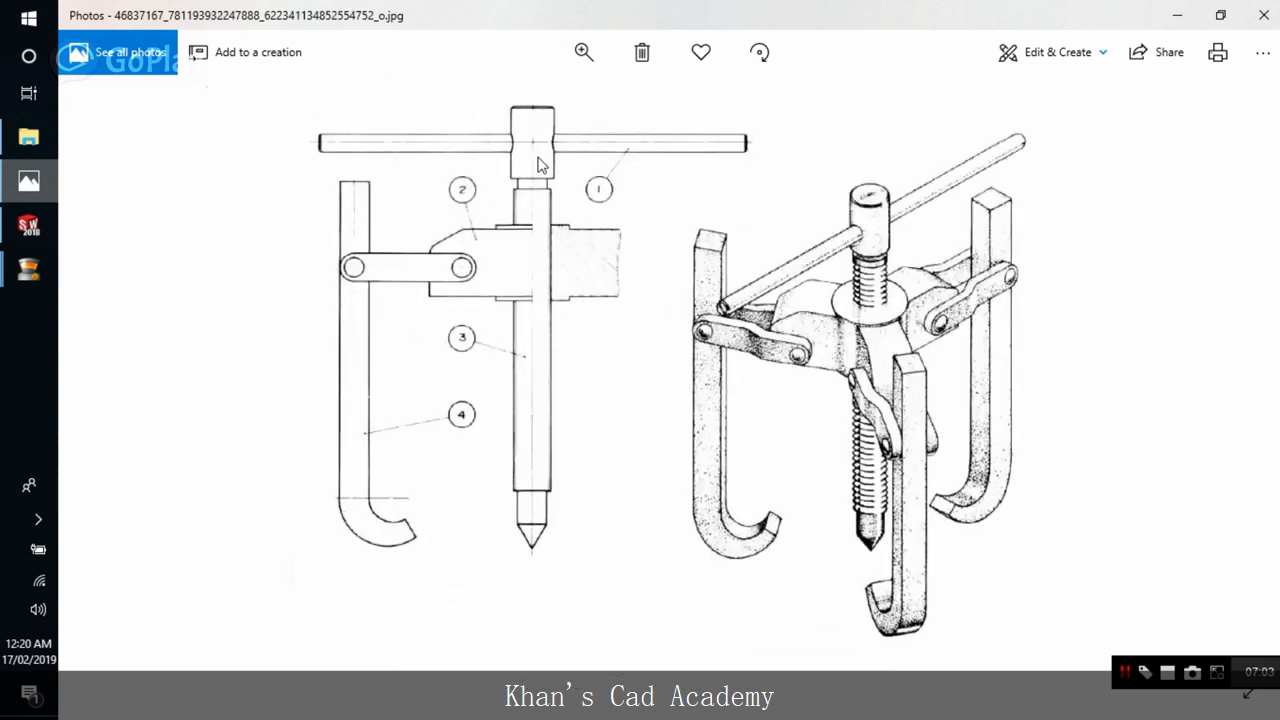
{"action": "key", "text": "Right"}
{"action": "scroll", "coordinate": [612, 166], "scroll_direction": "up", "scroll_amount": 3, "text": "ctrl"}
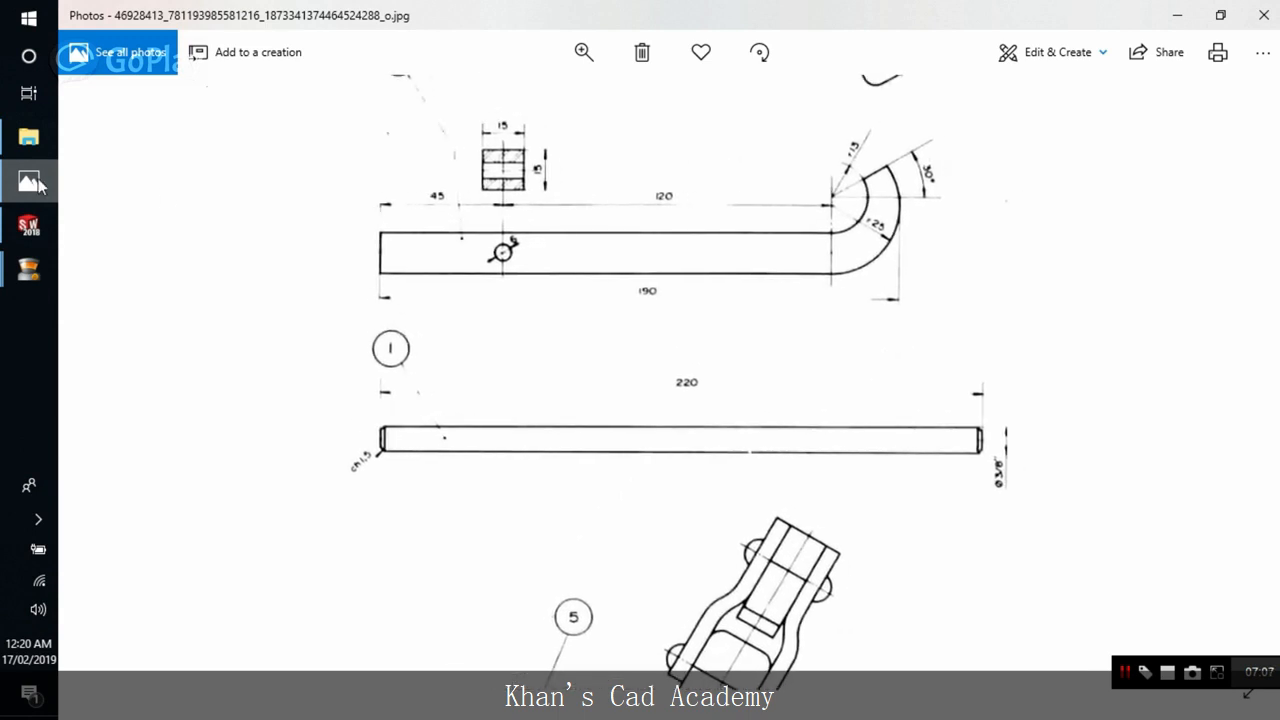
Step: Return to SOLIDWORKS and extrude the hooked arm profile as a boss with a blind depth of 15 mm
{"action": "left_click", "coordinate": [30, 228]}
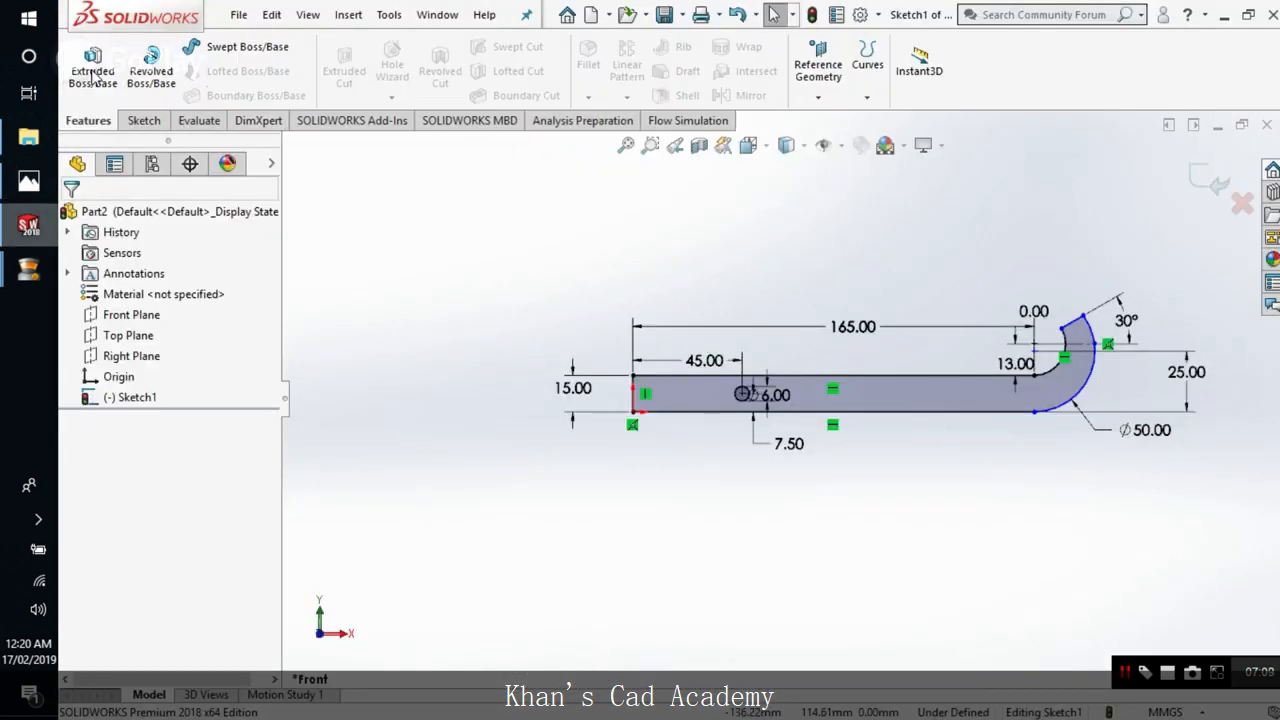
{"action": "left_click", "coordinate": [91, 72]}
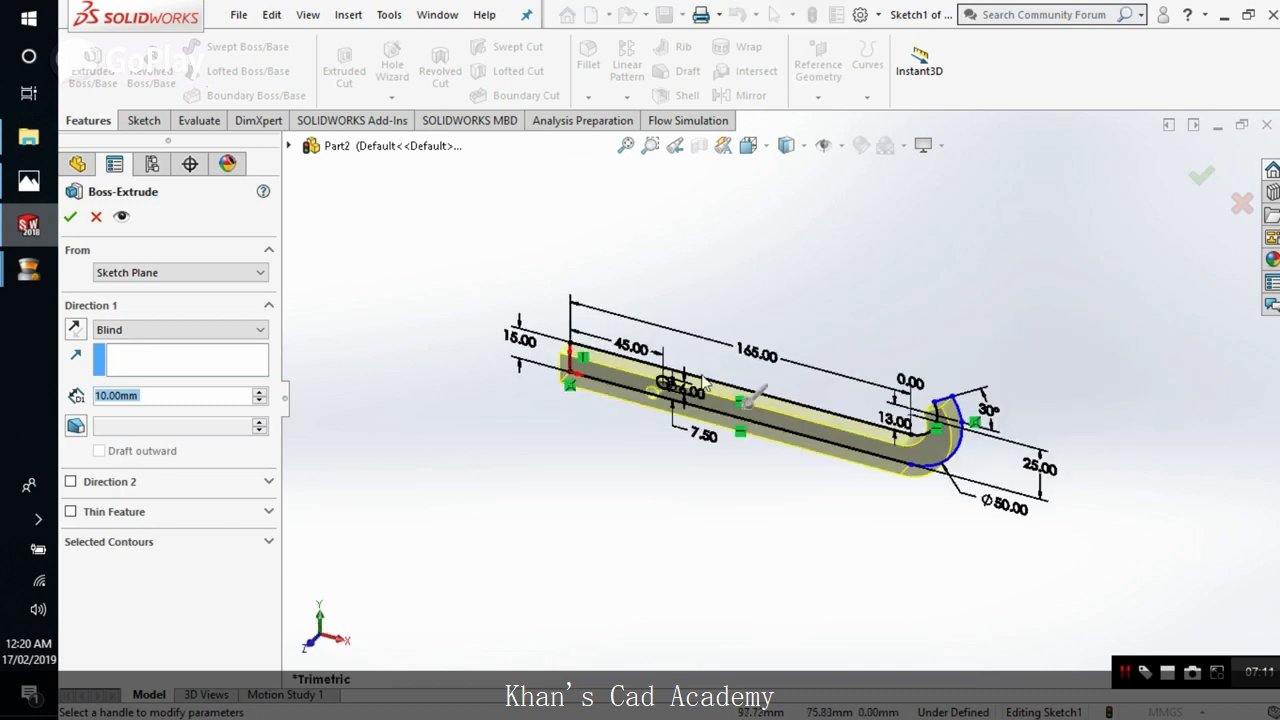
{"action": "type", "text": "15"}
{"action": "key", "text": "Return"}
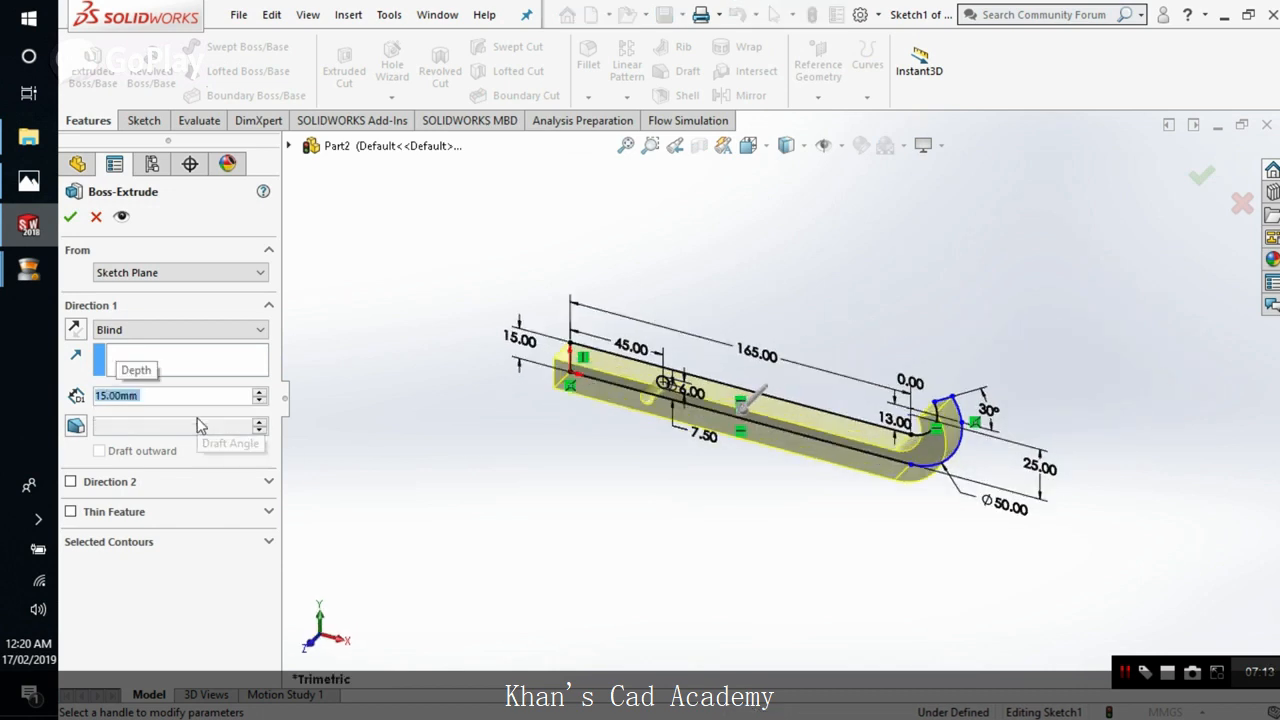
{"action": "left_click", "coordinate": [70, 217]}
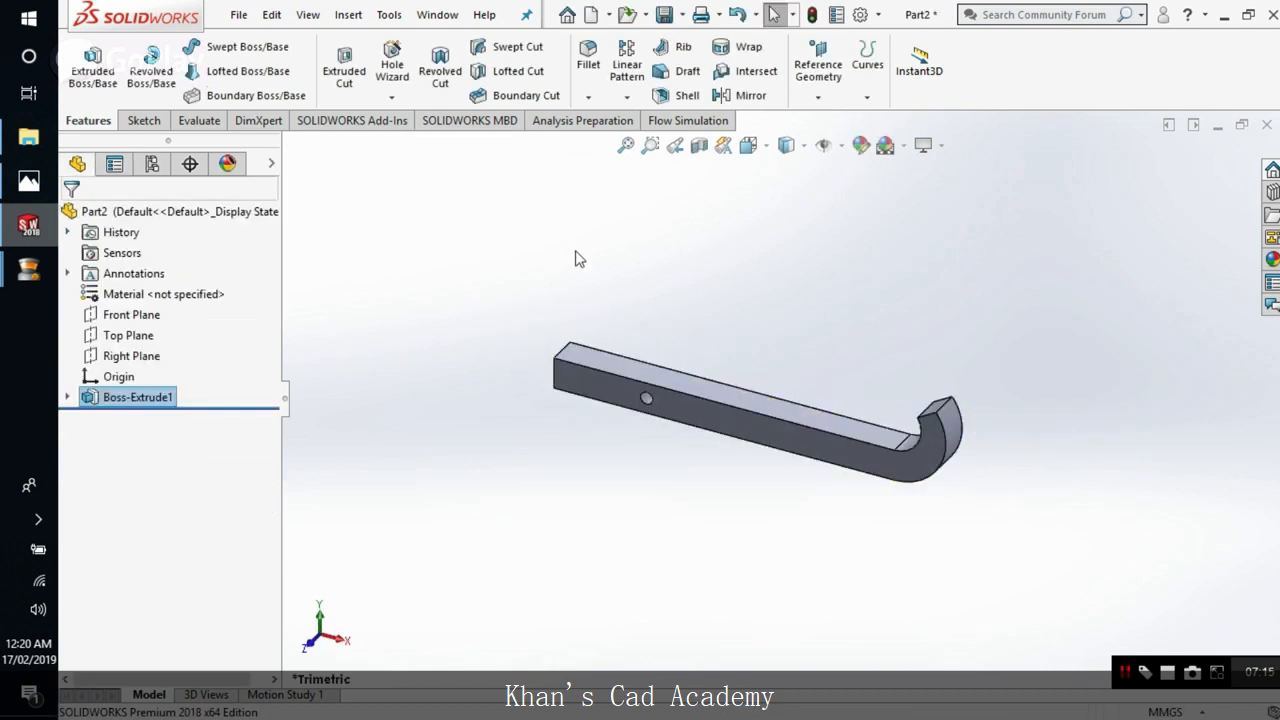
Step: Inspect the extruded arm in 3D, turned upright with its hooked end pointing down
{"action": "middle_click_drag", "start_coordinate": [856, 361], "coordinate": [810, 370]}
{"action": "left_click", "coordinate": [924, 145]}
{"action": "left_click", "coordinate": [940, 172]}
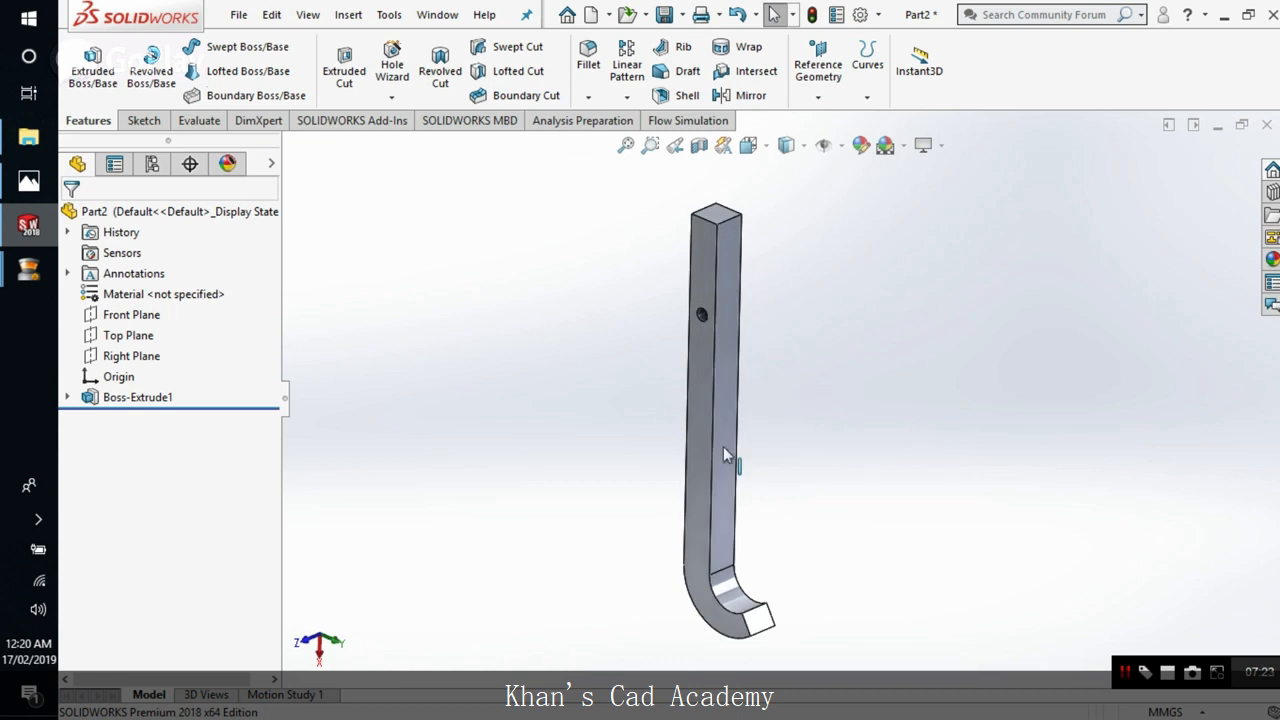
{"action": "middle_click_drag", "start_coordinate": [723, 446], "coordinate": [790, 458]}
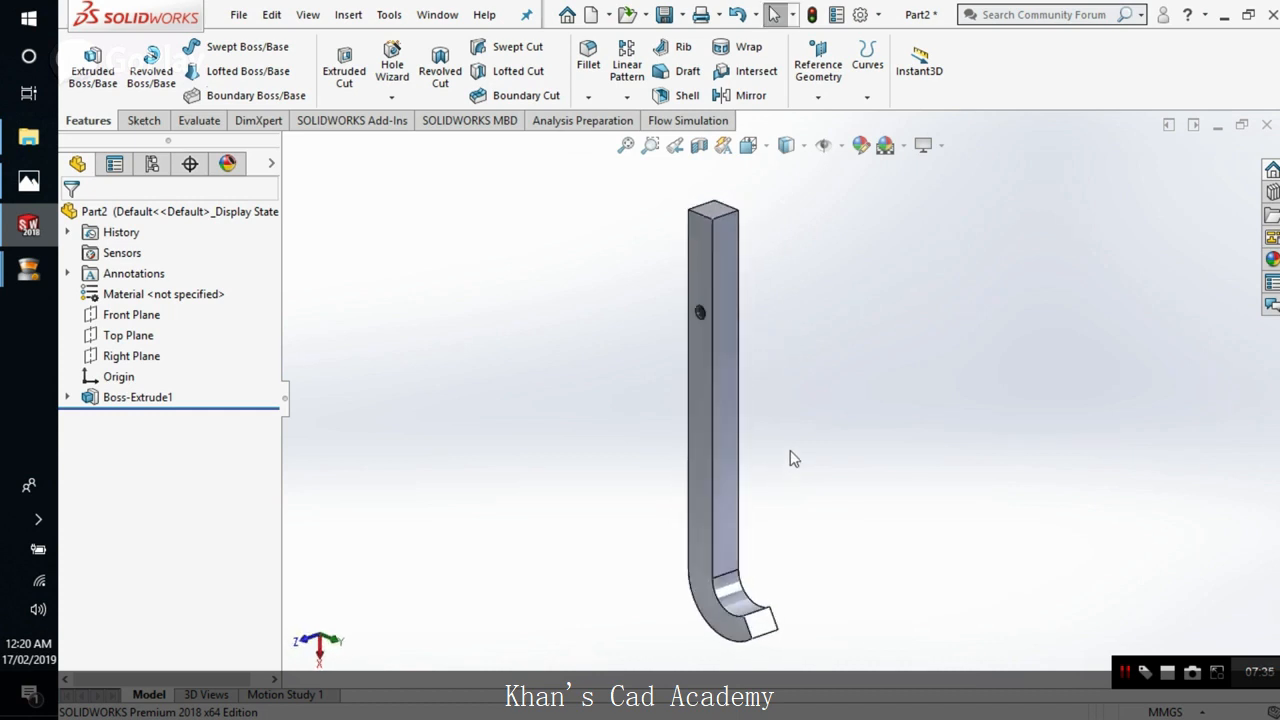